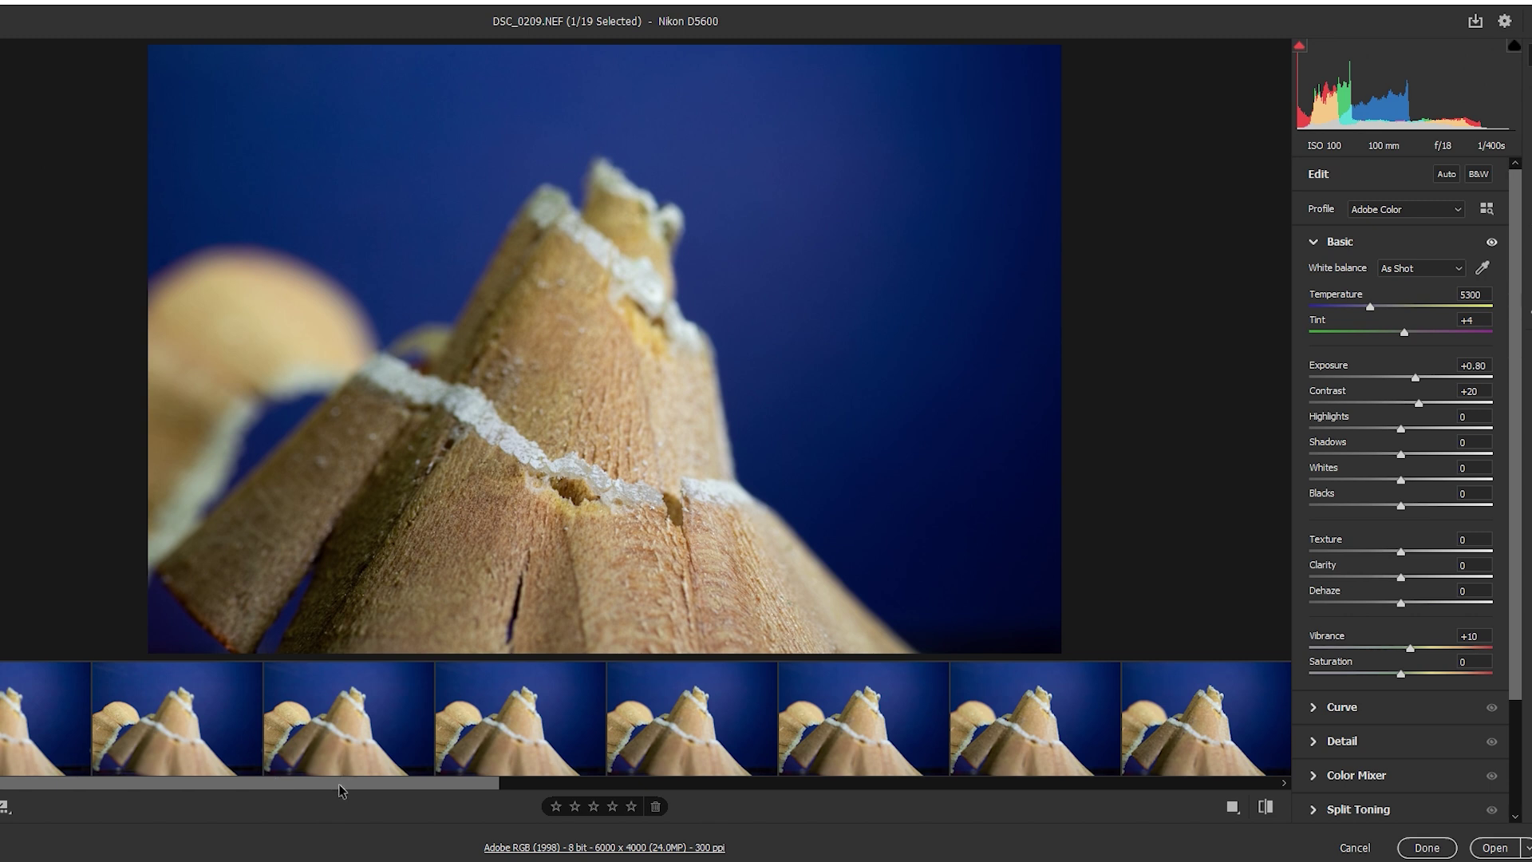
- Preview the focus shots in the filmstrip from DSC_0211 through DSC_0216
drag(365, 790, 1187, 822)
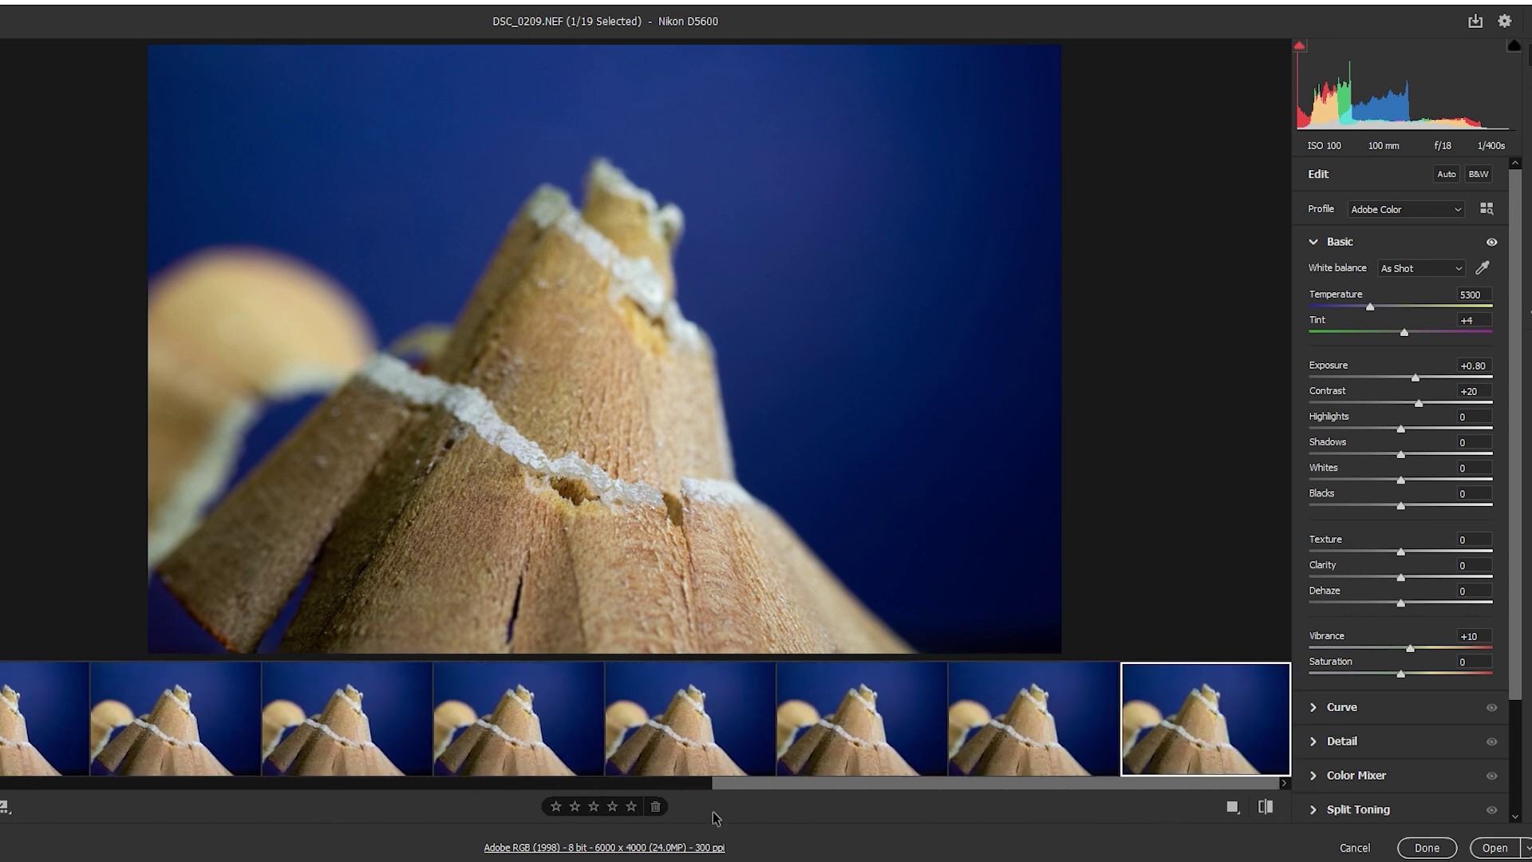
click(883, 728)
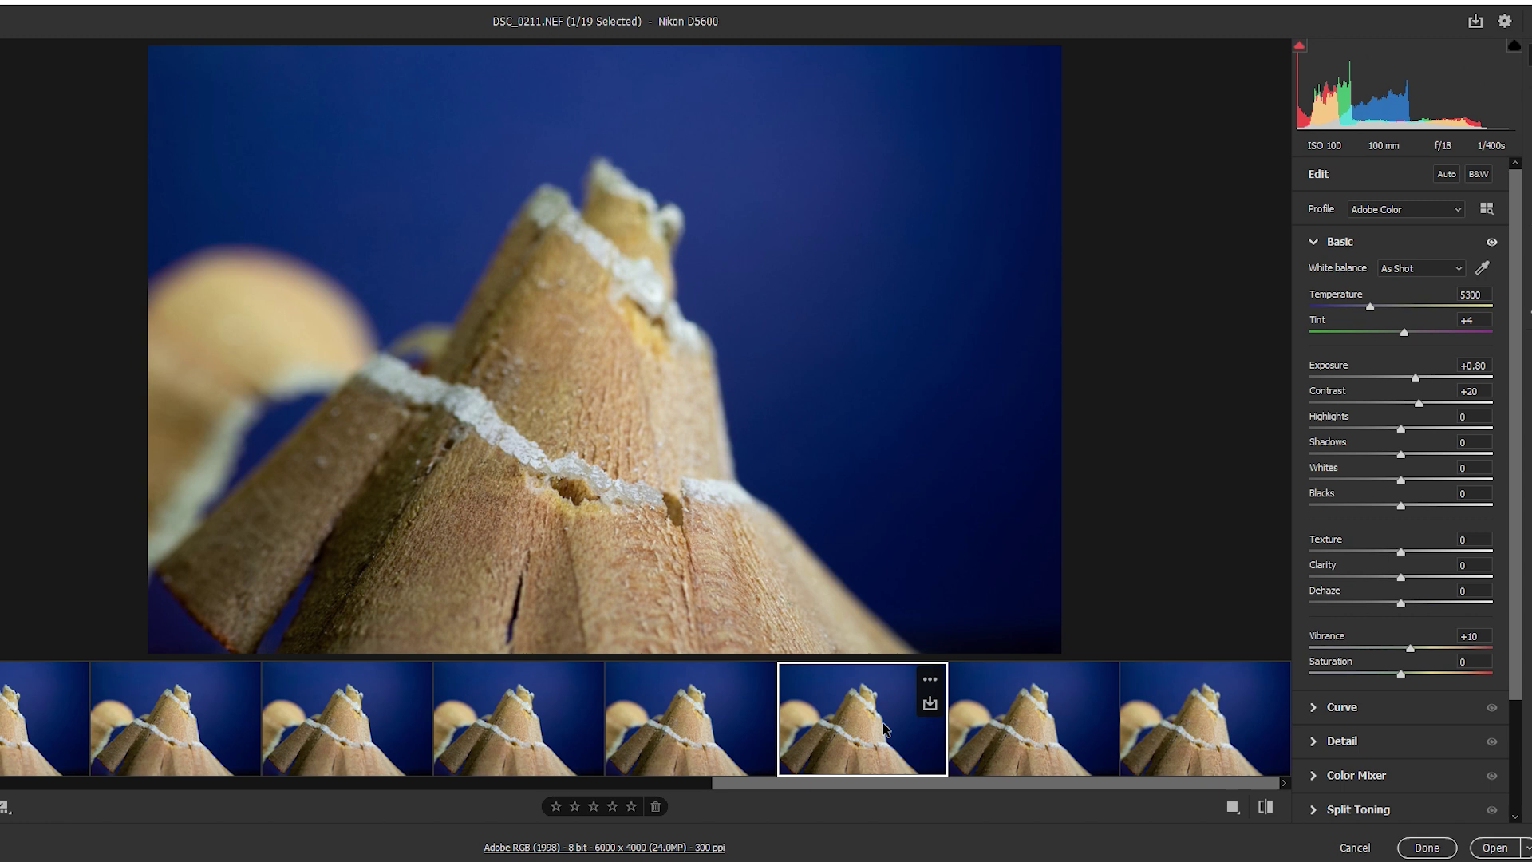
click(653, 738)
click(499, 735)
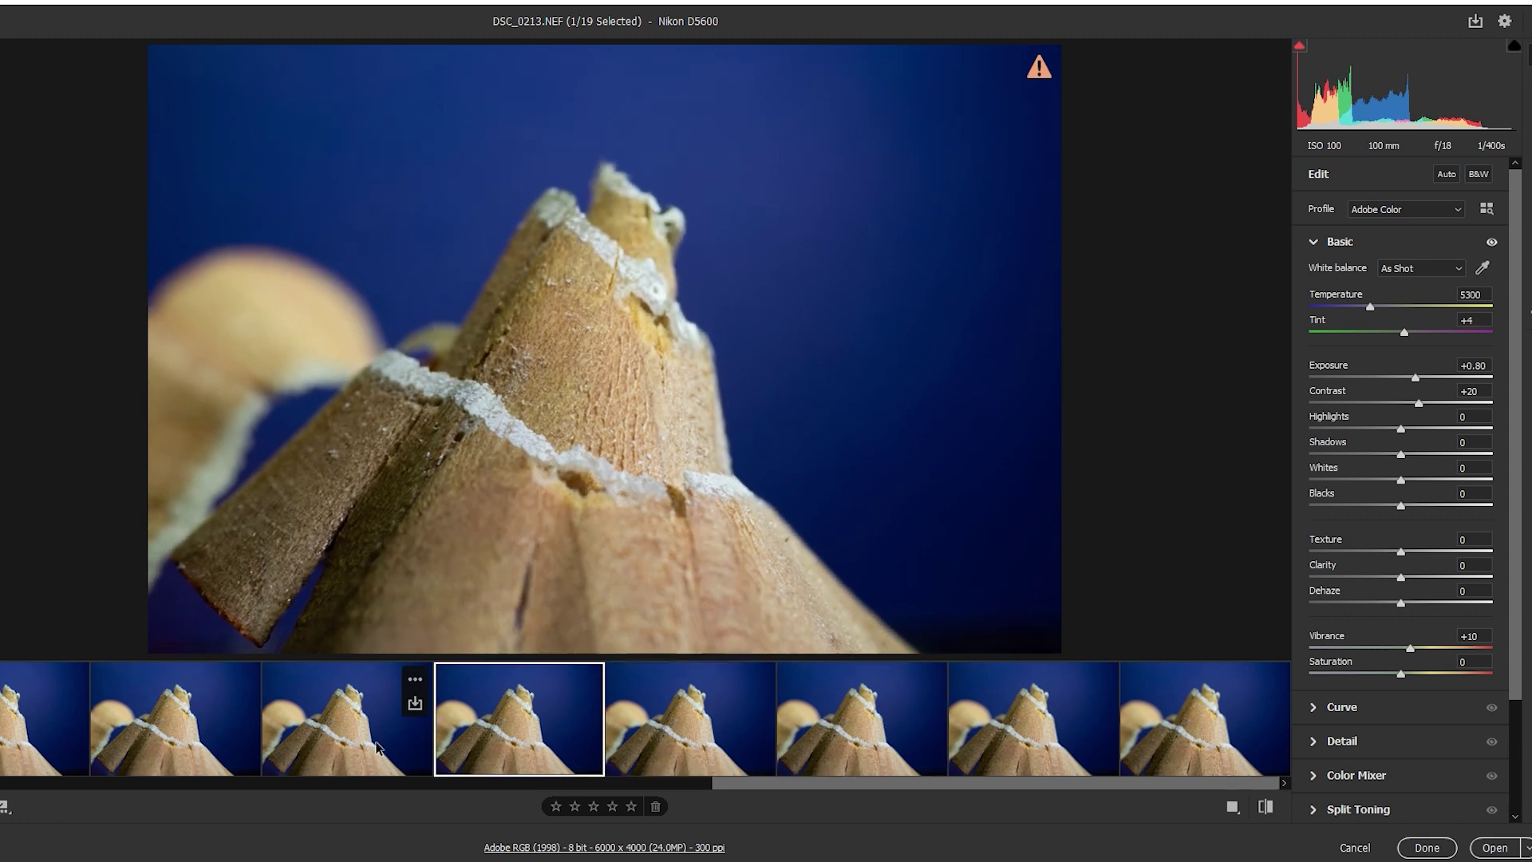
click(367, 743)
click(103, 750)
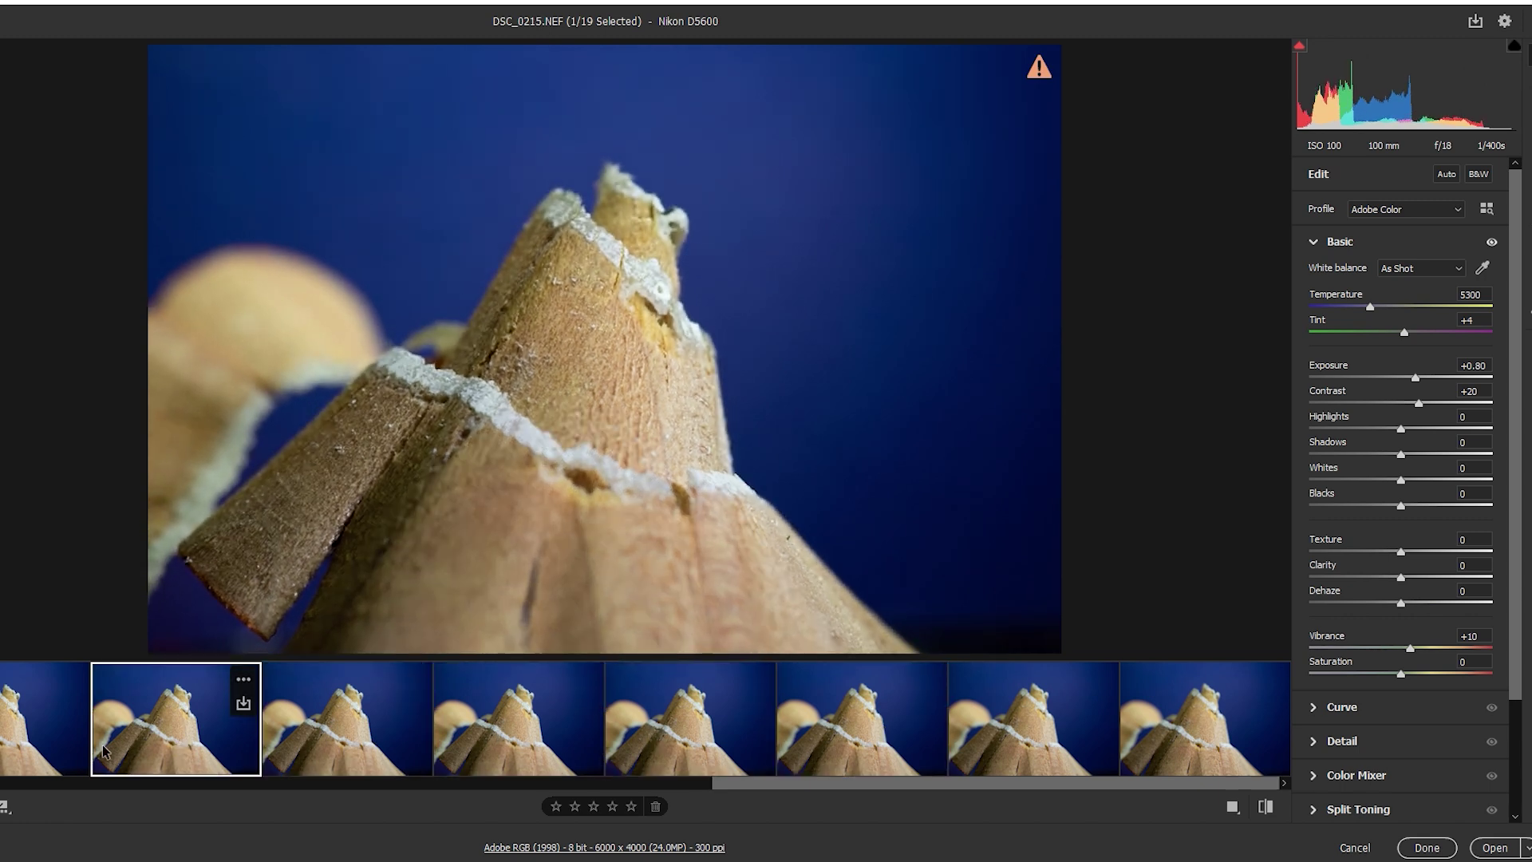
click(8, 740)
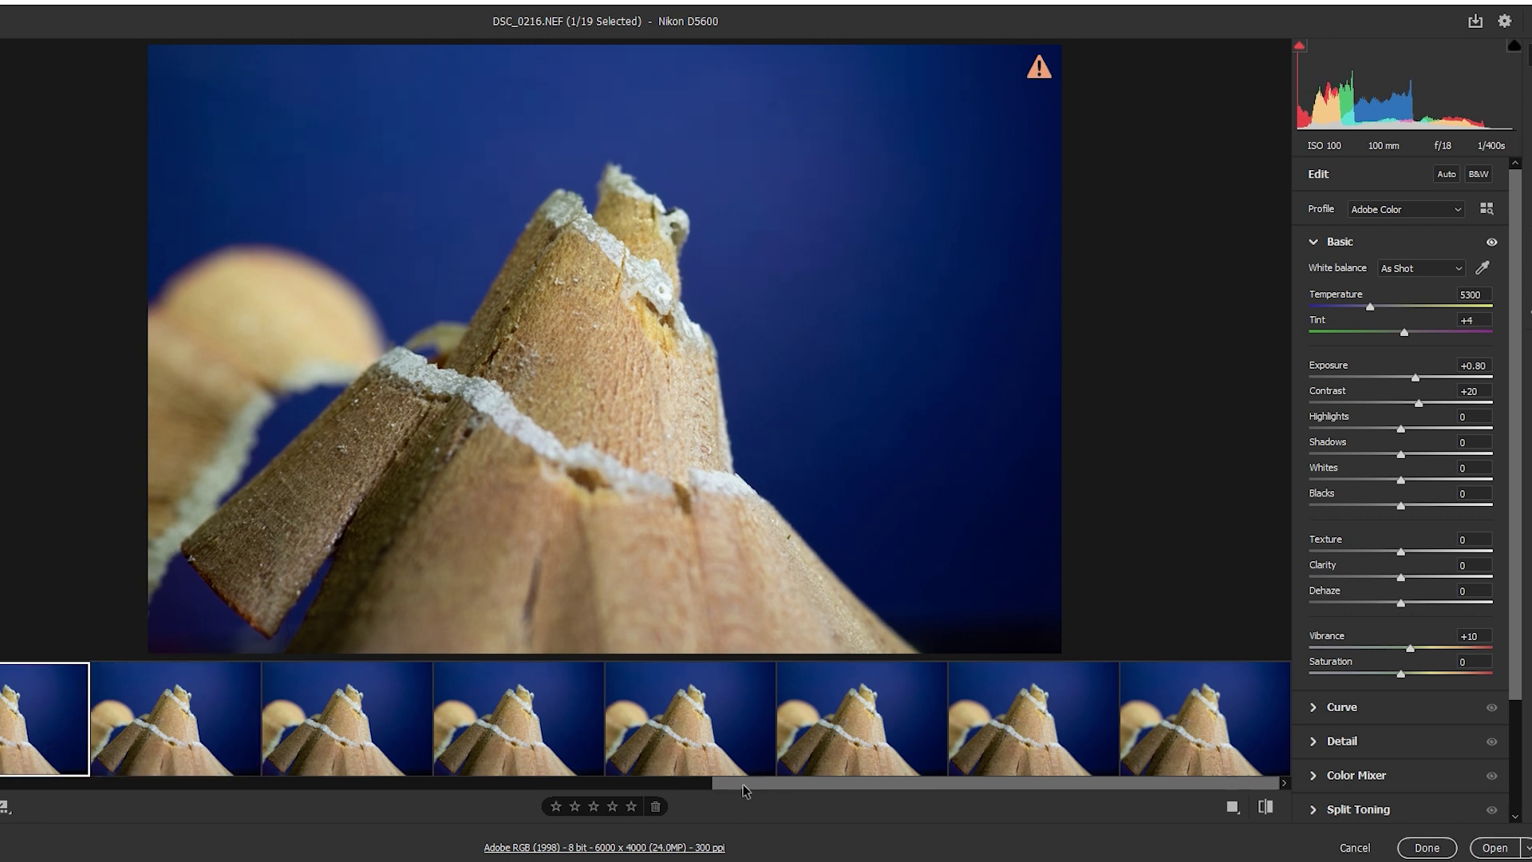
- Continue through DSC_0218, DSC_0219 and DSC_0220 to the last frame, DSC_0227.NEF
drag(737, 790, 411, 791)
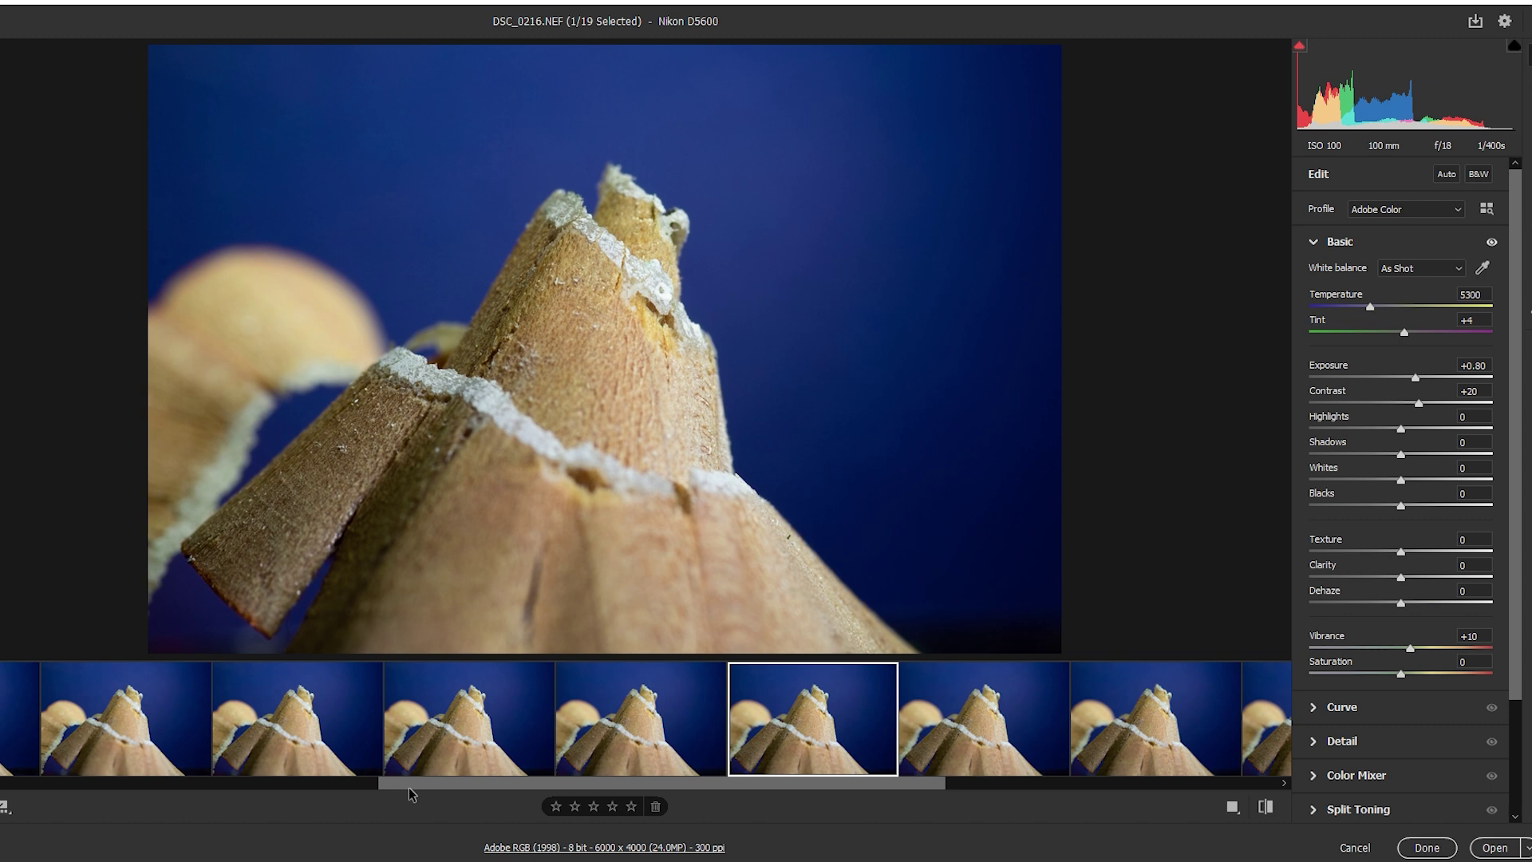
click(626, 735)
click(476, 735)
click(308, 735)
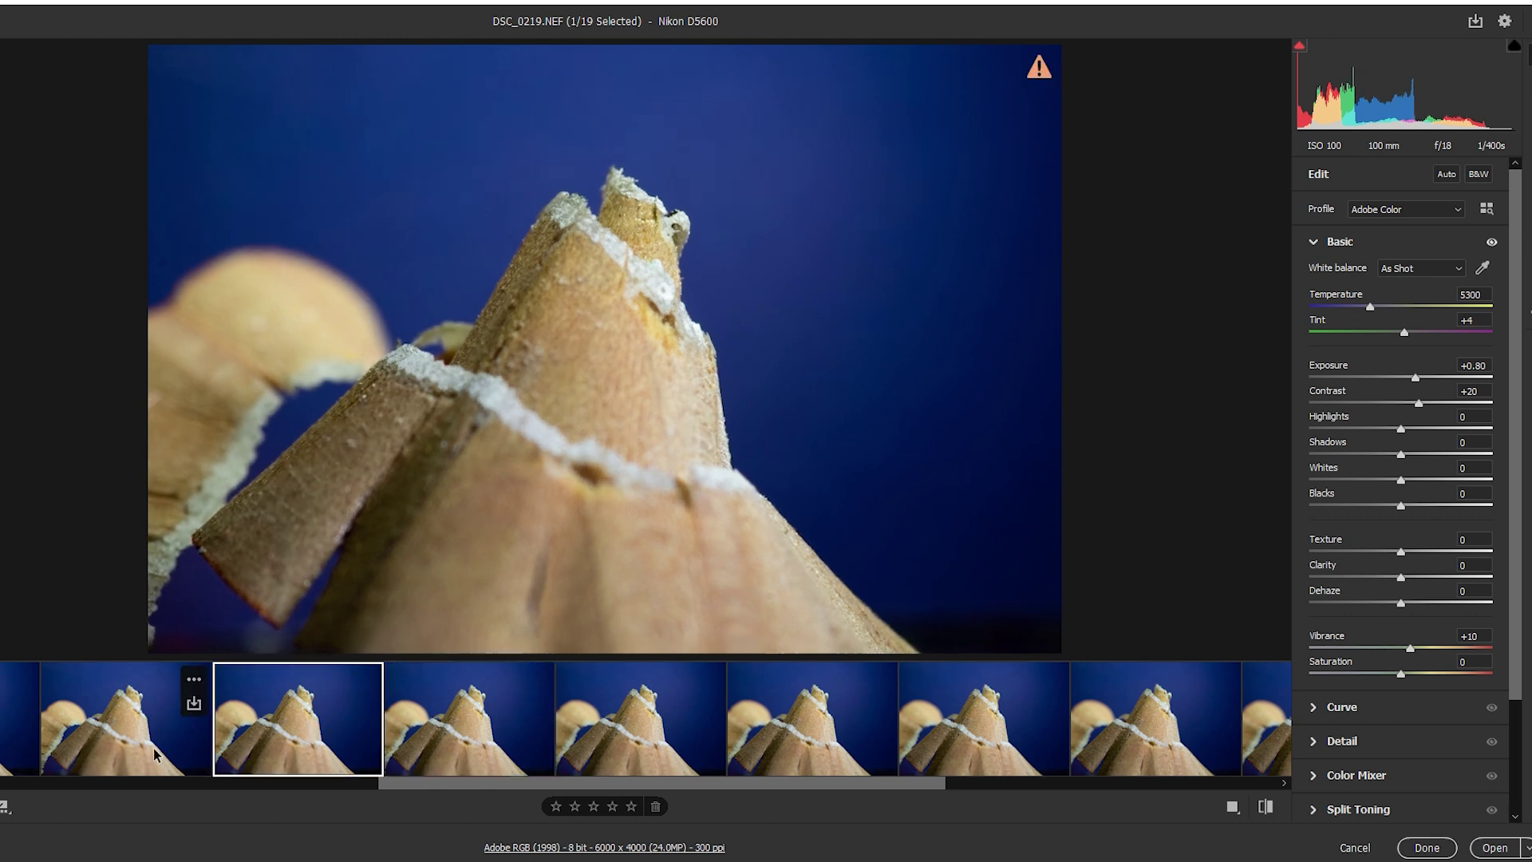
click(156, 752)
drag(473, 786, 11, 782)
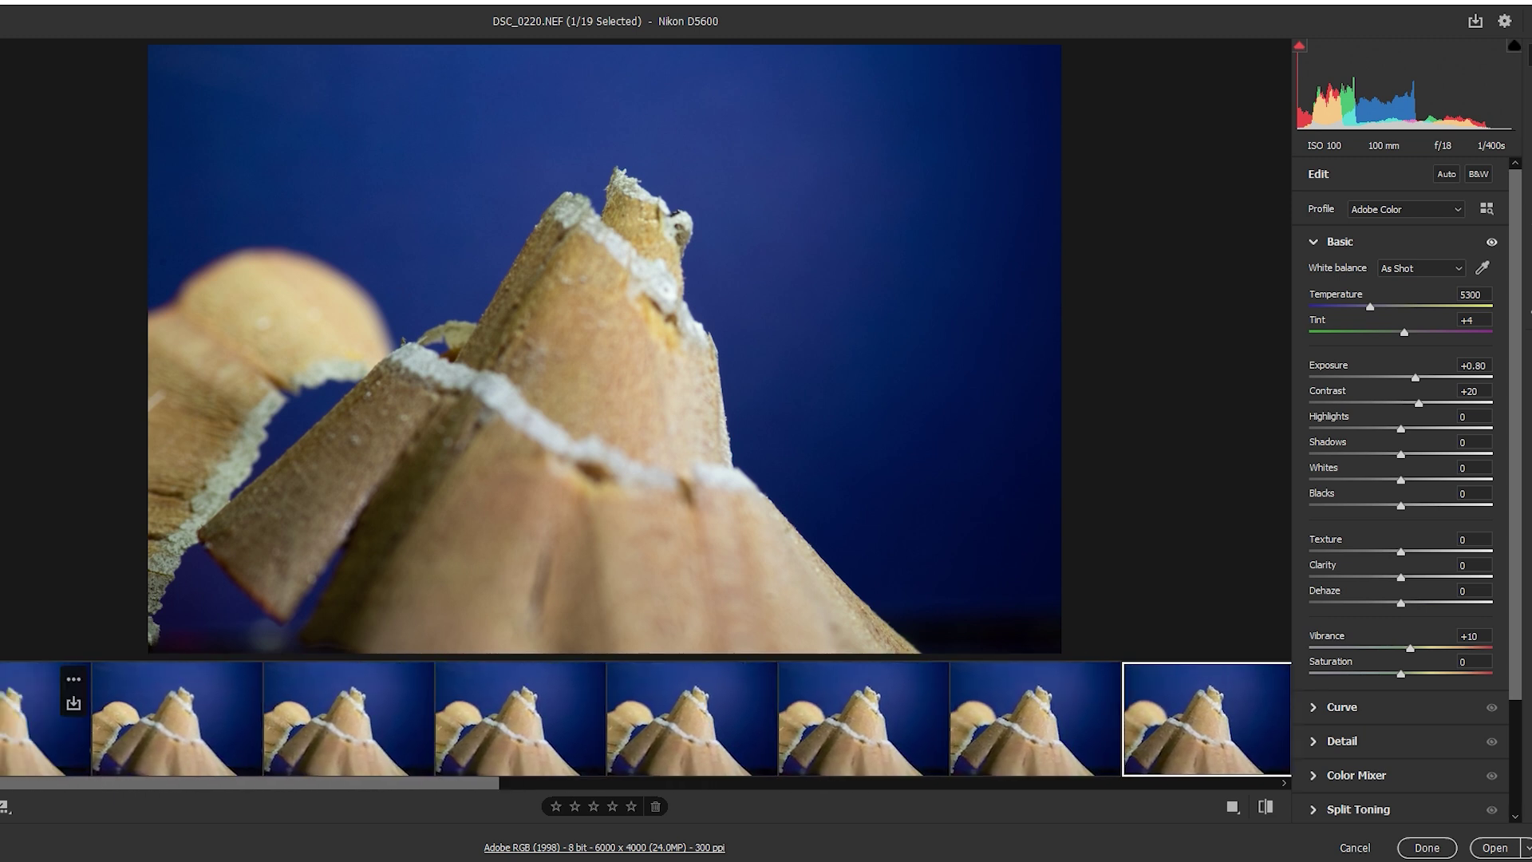
drag(119, 786, 1181, 790)
- Select all 19 shots and nudge Exposure to +0.90, then back to +0.80
key(ctrl+a)
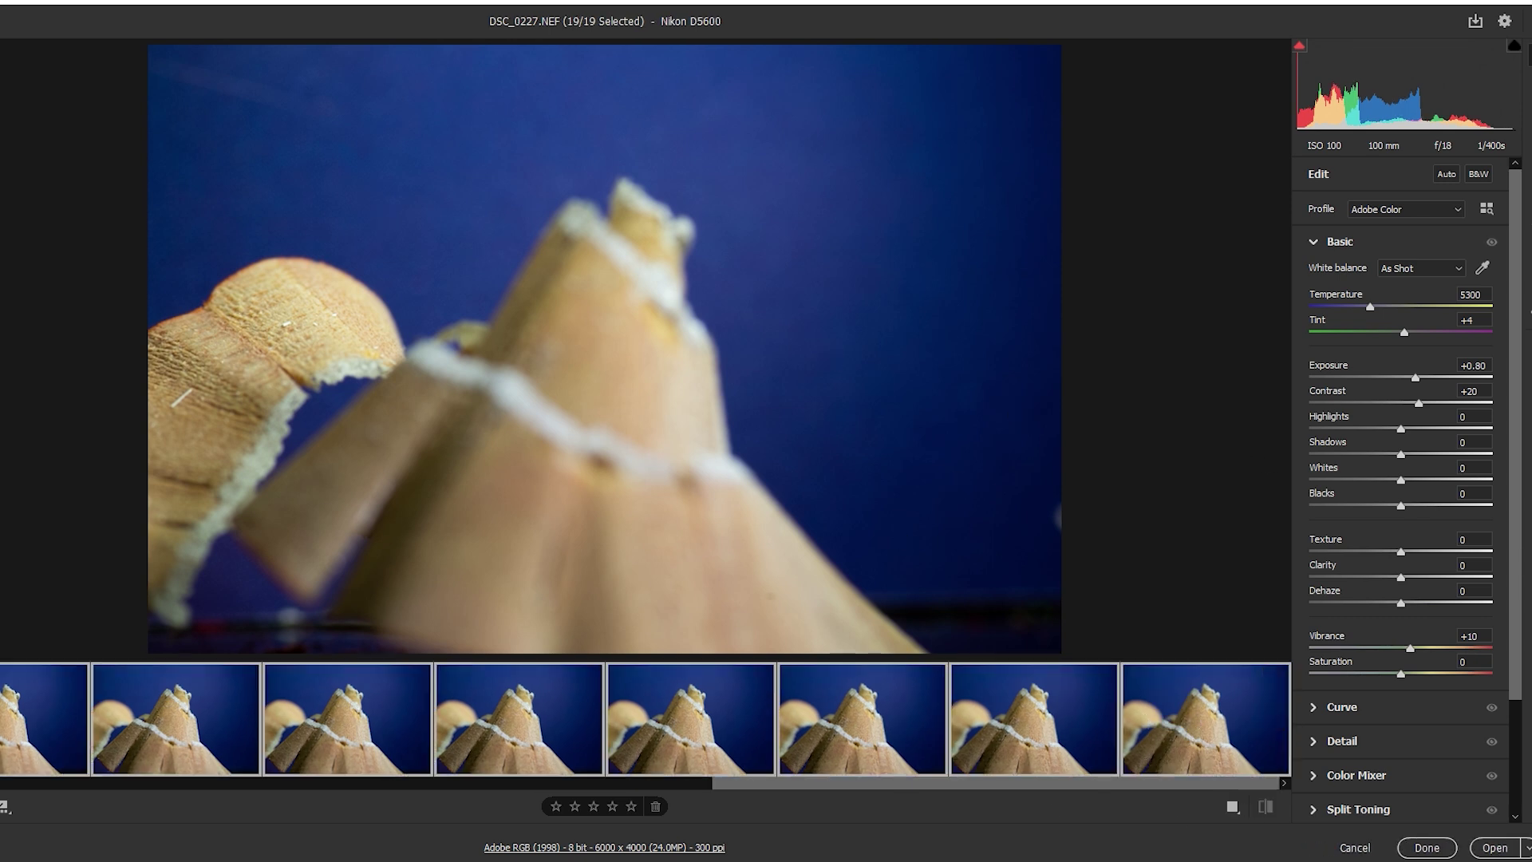
click(1417, 380)
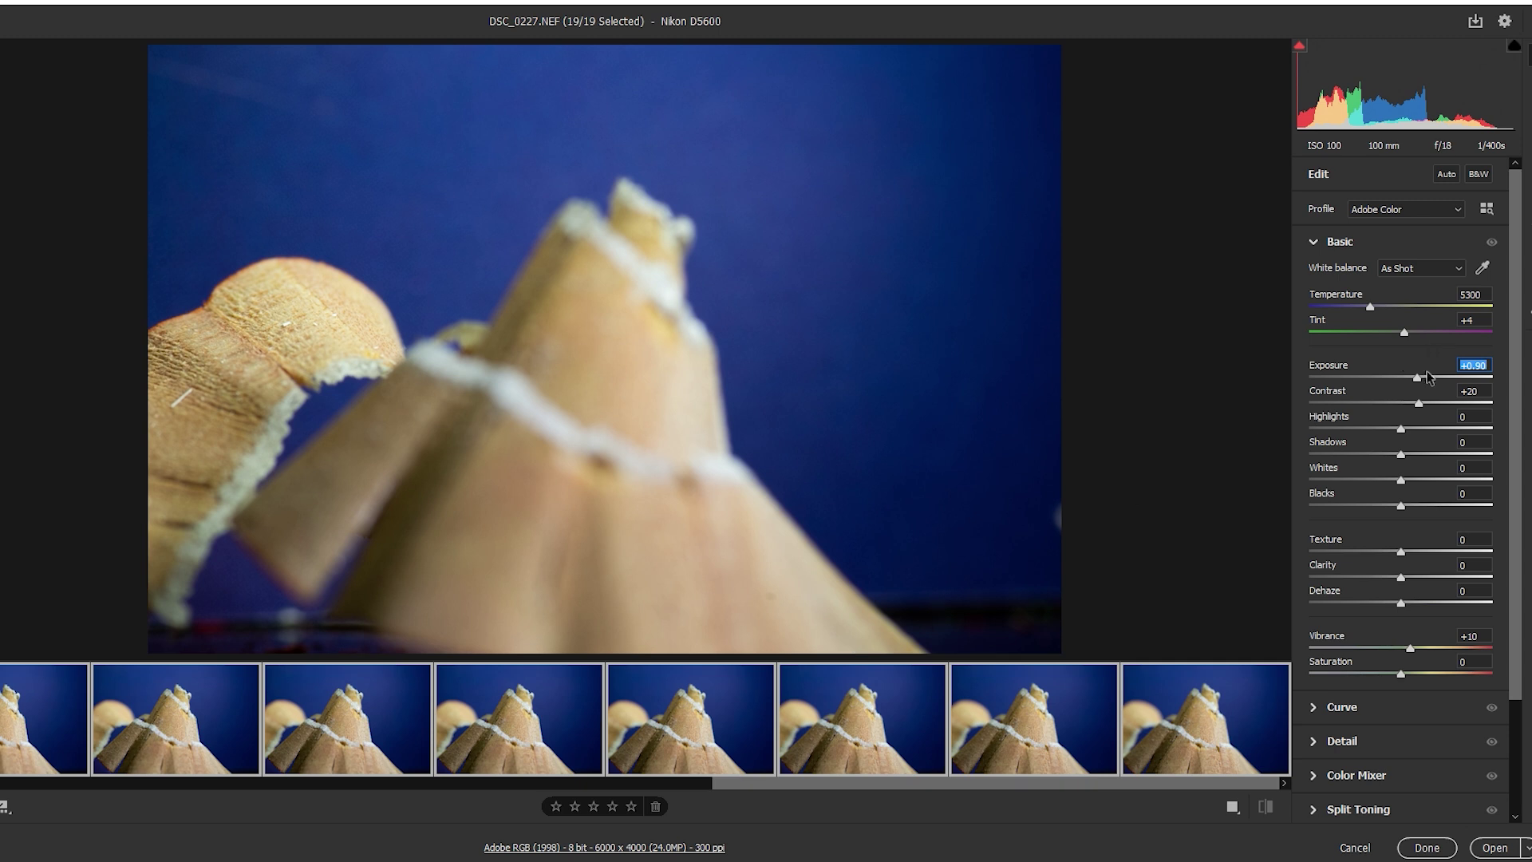
drag(1417, 383, 1415, 383)
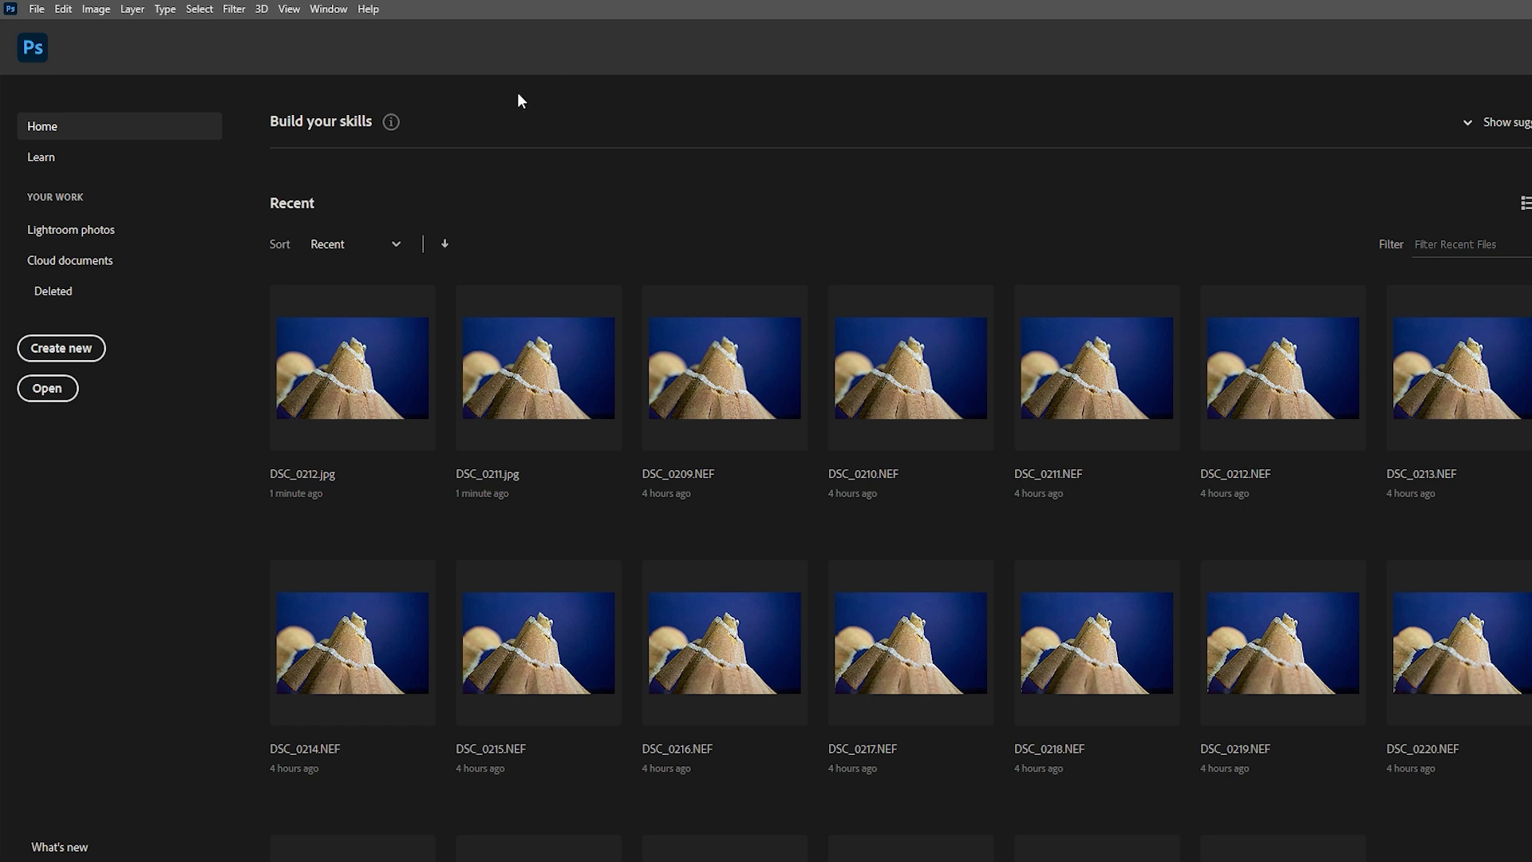
- Choose File > Scripts > Load Files into Stack
click(36, 11)
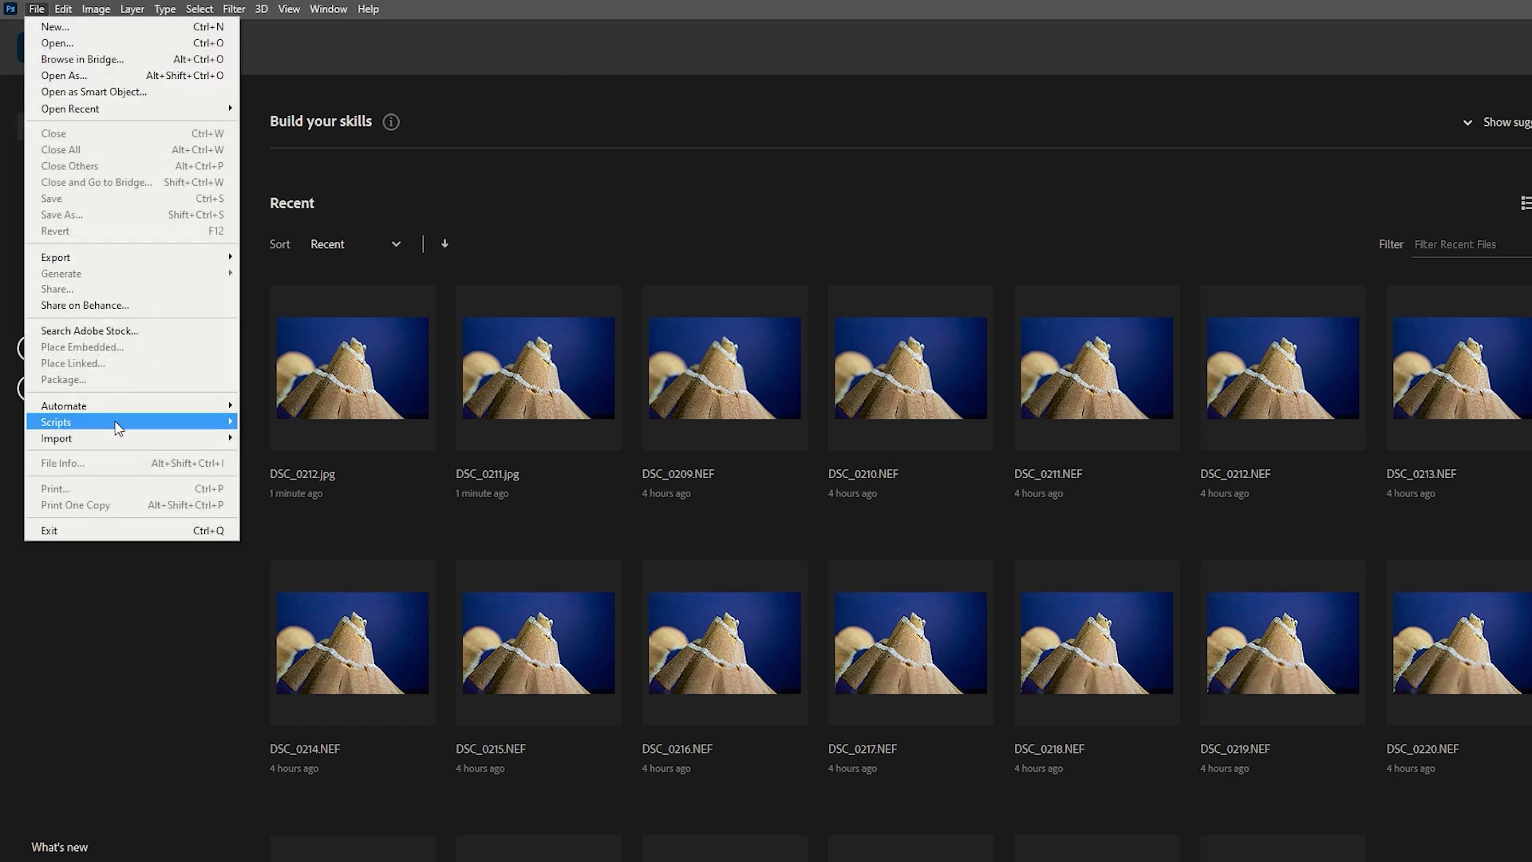
mouse_move(115, 423)
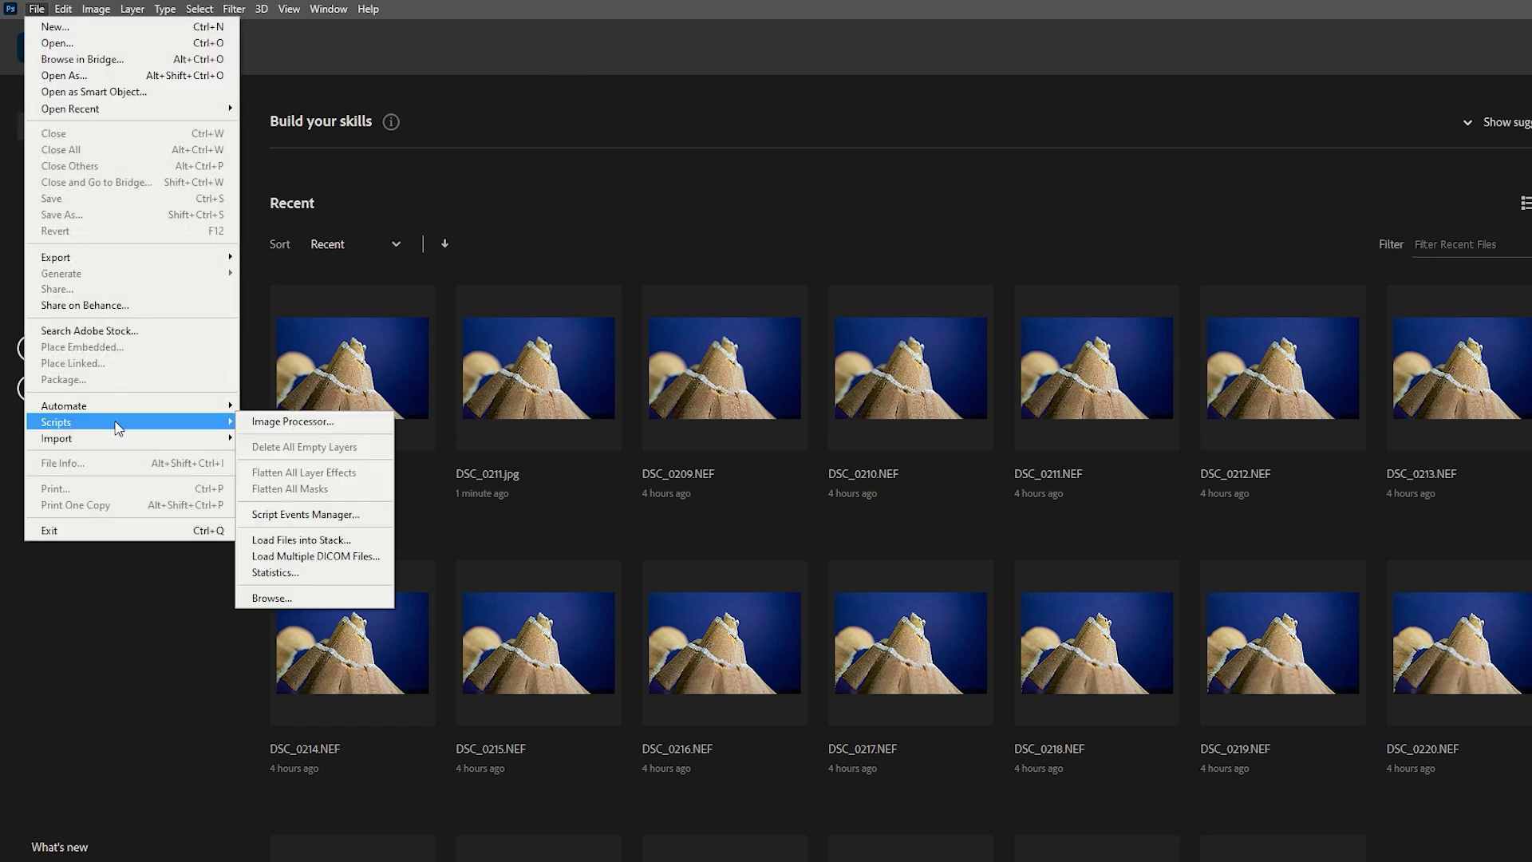
click(335, 543)
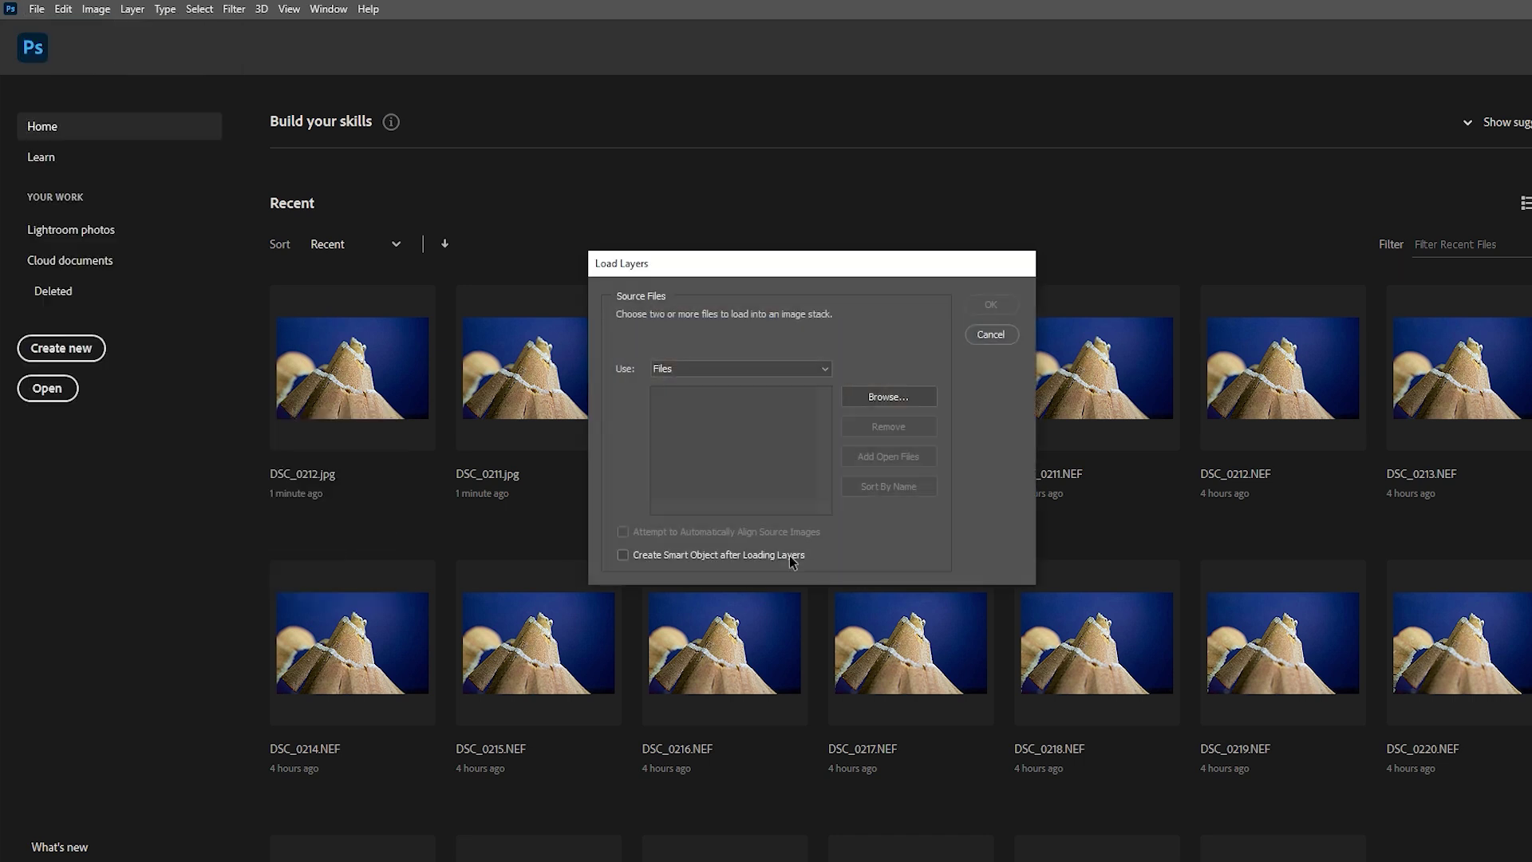
- Add every JPG from DSC_0209 to DSC_0227 in the Focus Stack folder as source files
click(905, 401)
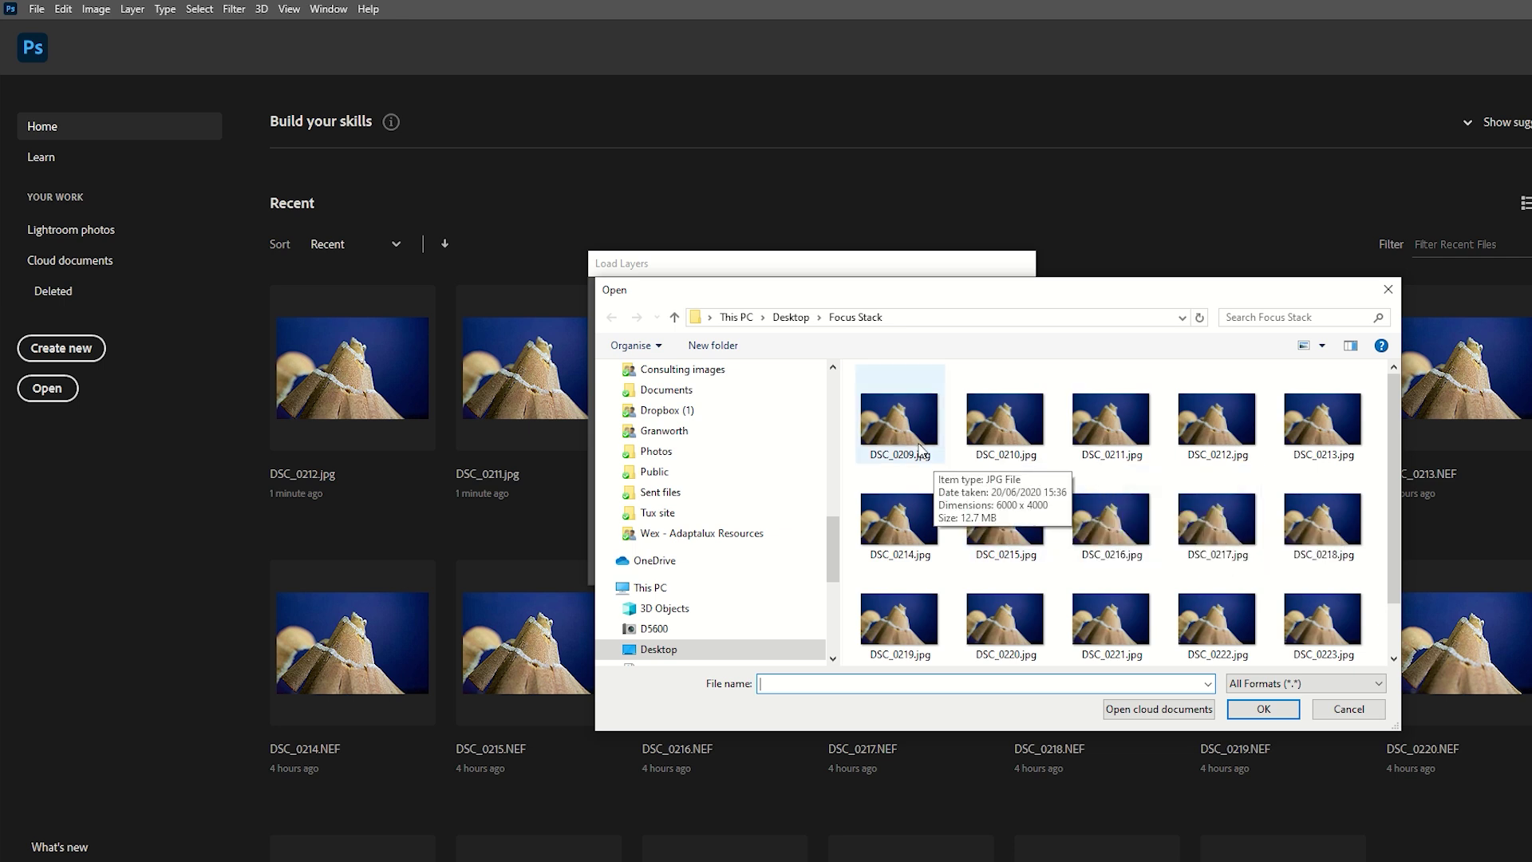
click(897, 430)
key(ctrl+a)
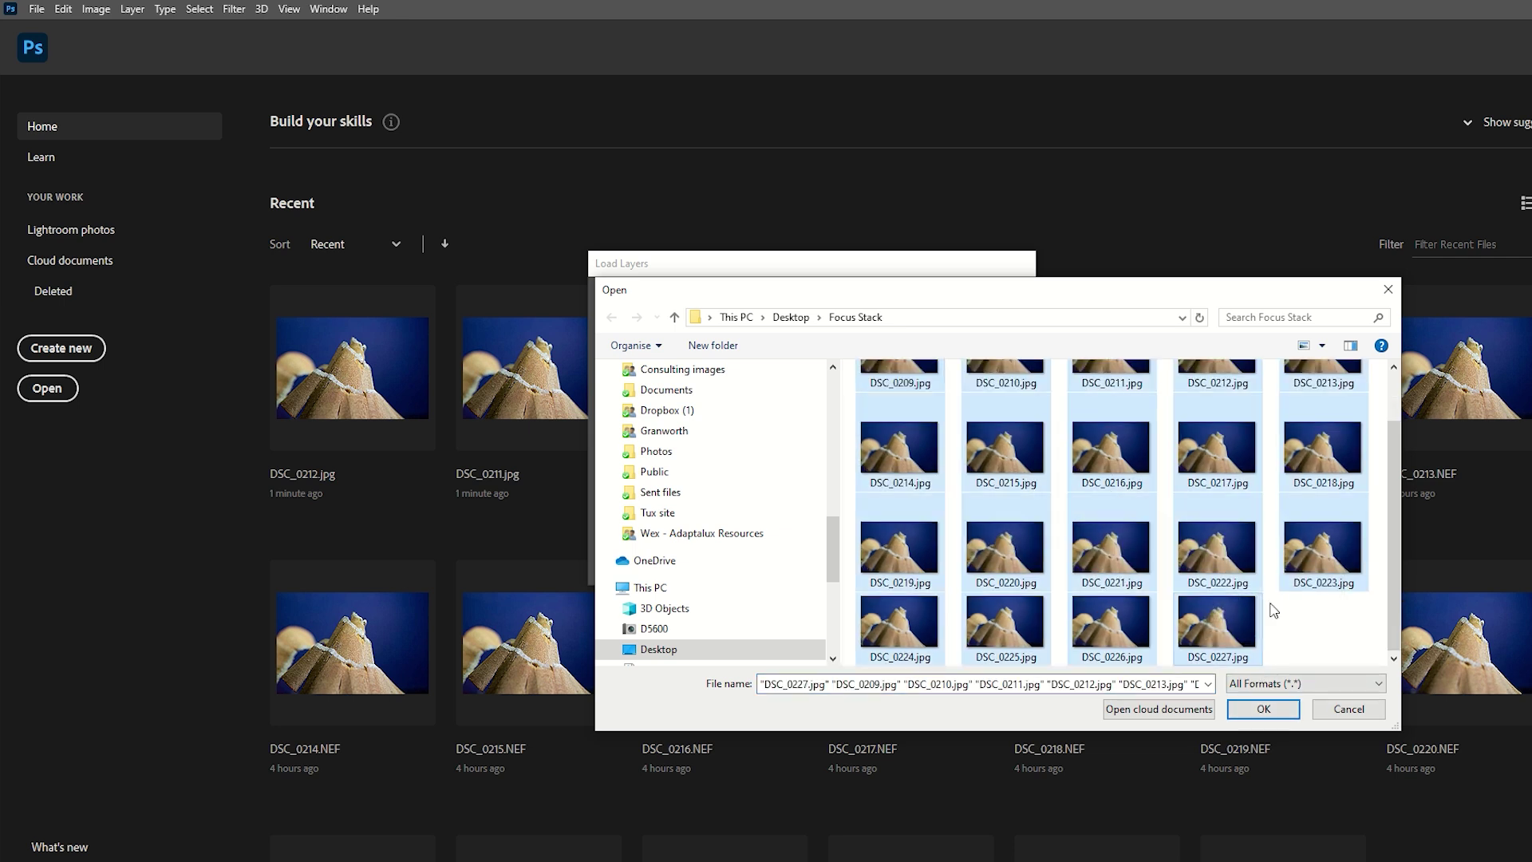
click(1263, 709)
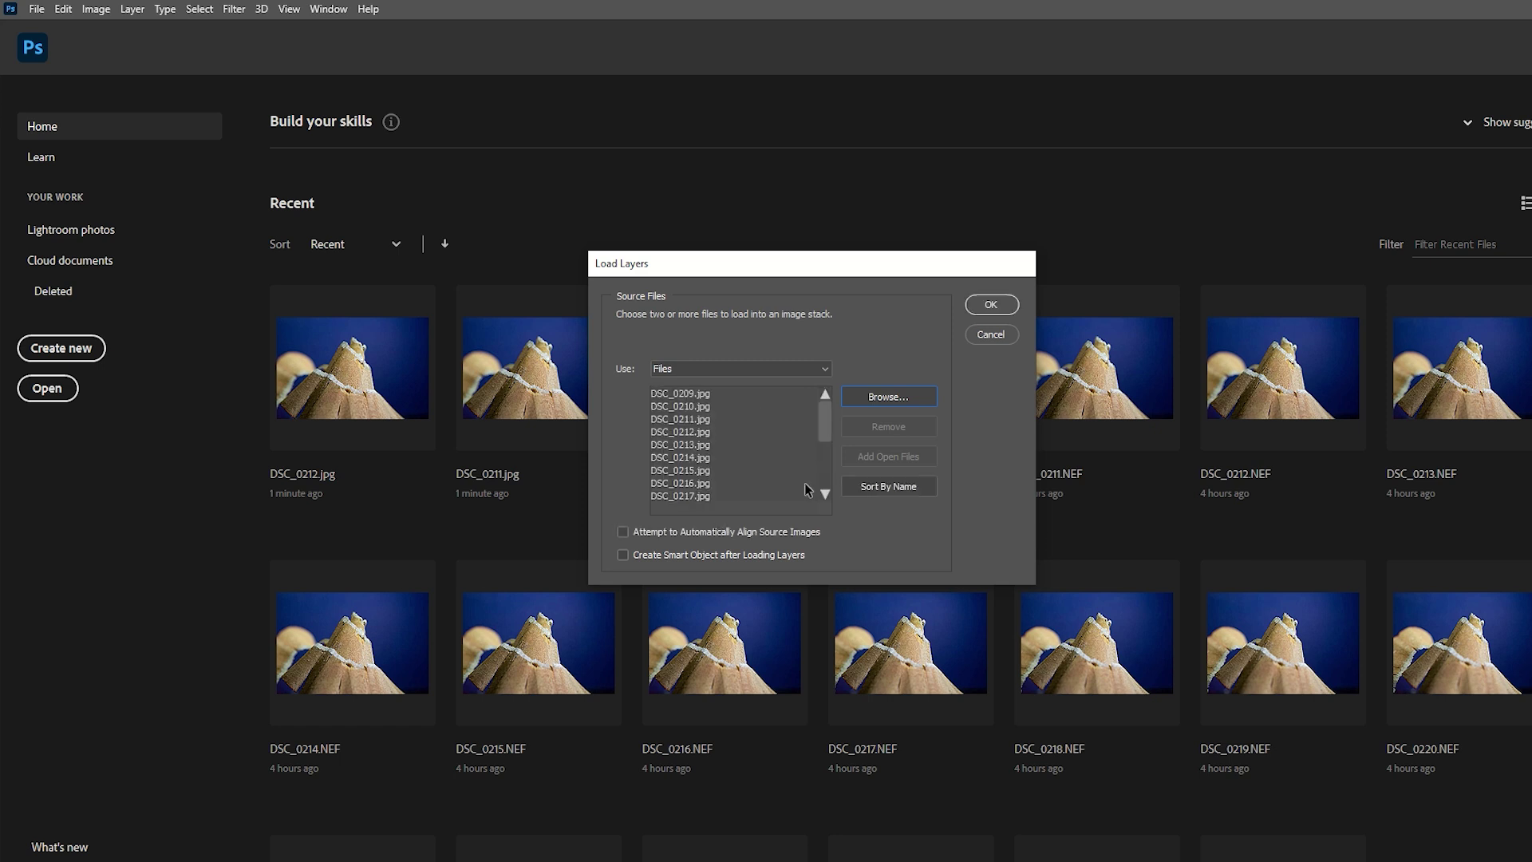
scroll(742, 444, down, 3)
scroll(742, 444, up, 3)
- Load the JPGs as layers in Untitled-1 and select all layers DSC_0209 through DSC_0227
click(986, 310)
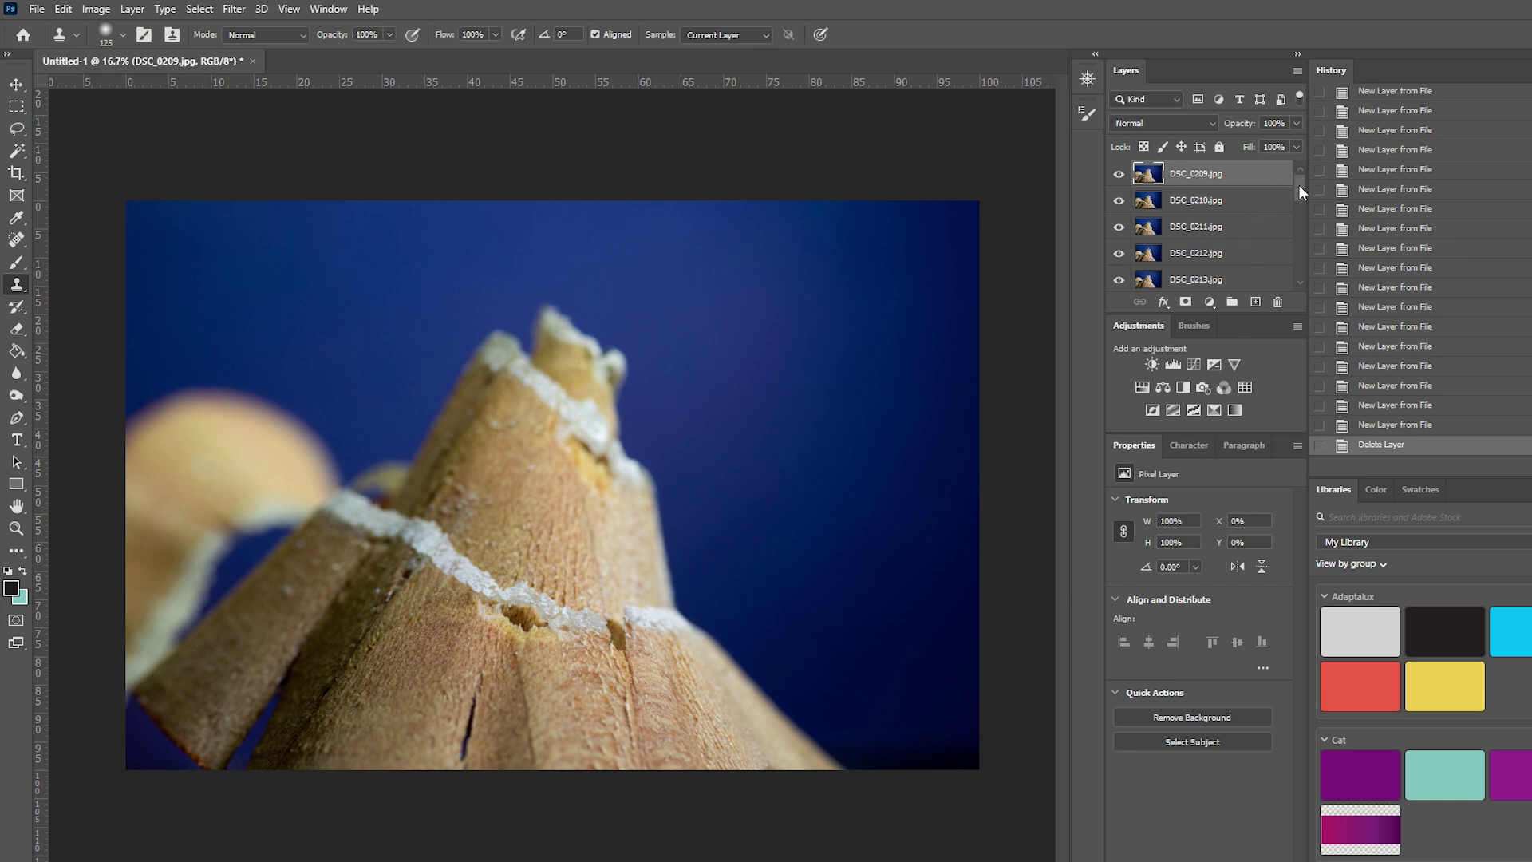
mouse_move(1299, 185)
mouse_down()
mouse_move(1291, 276)
mouse_move(1299, 184)
mouse_up()
scroll(1486, 375, up, 3)
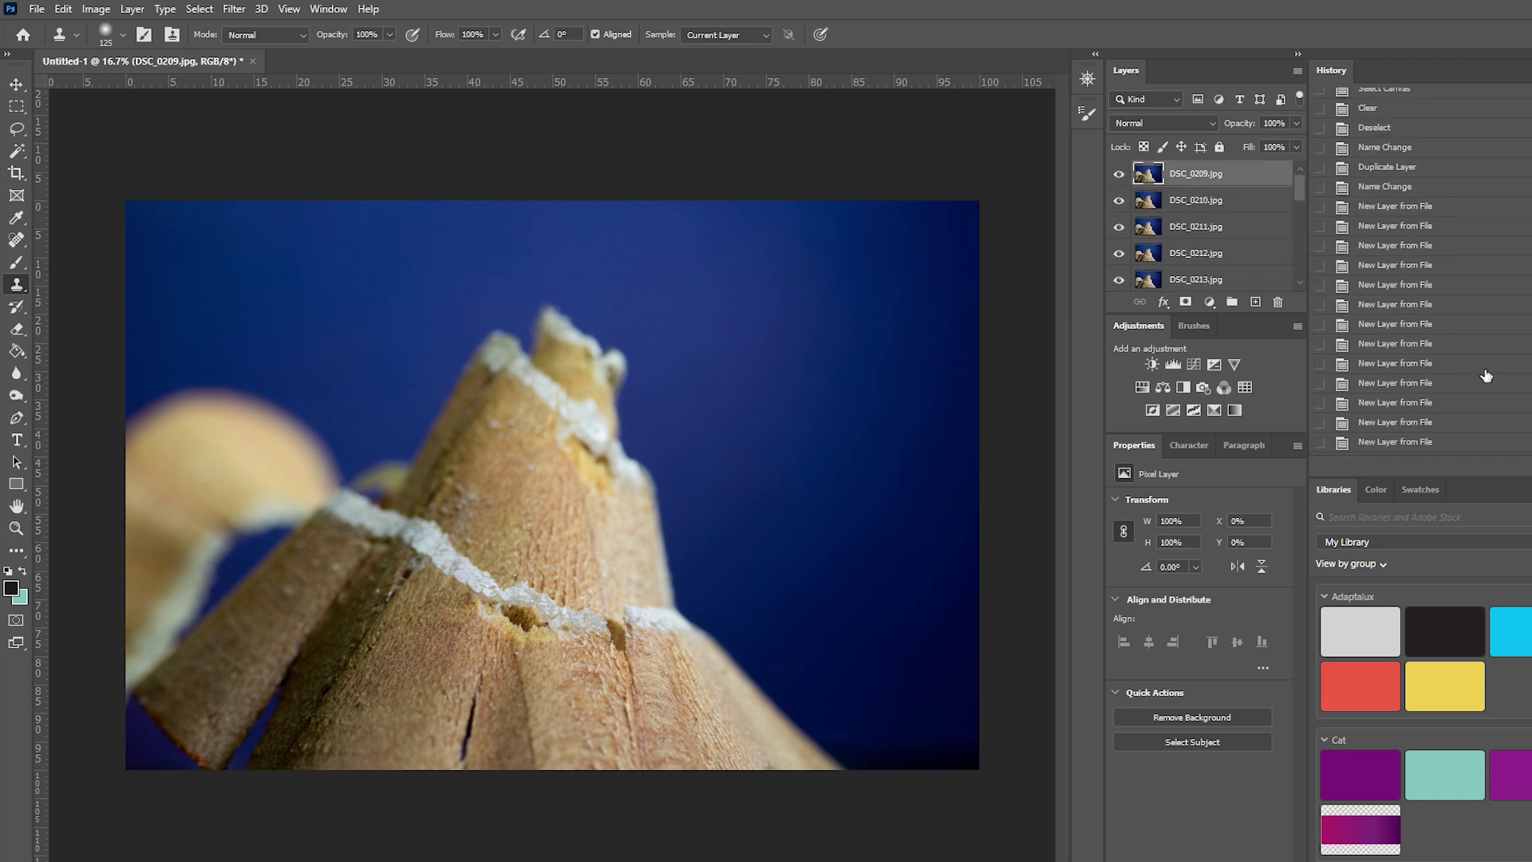
scroll(1486, 375, down, 1)
scroll(1440, 128, down, 1)
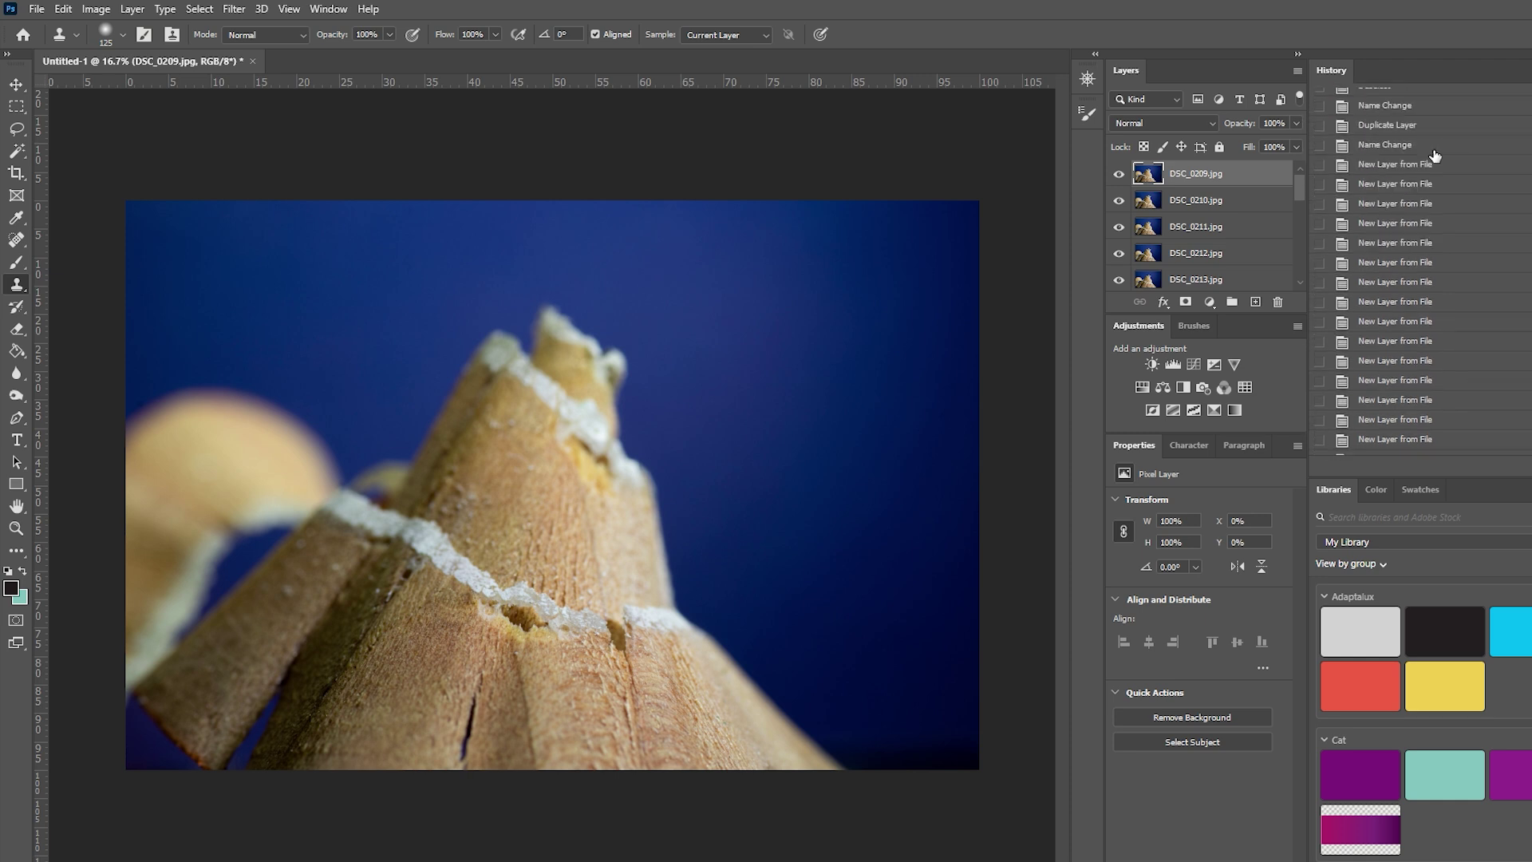
scroll(1440, 151, down, 2)
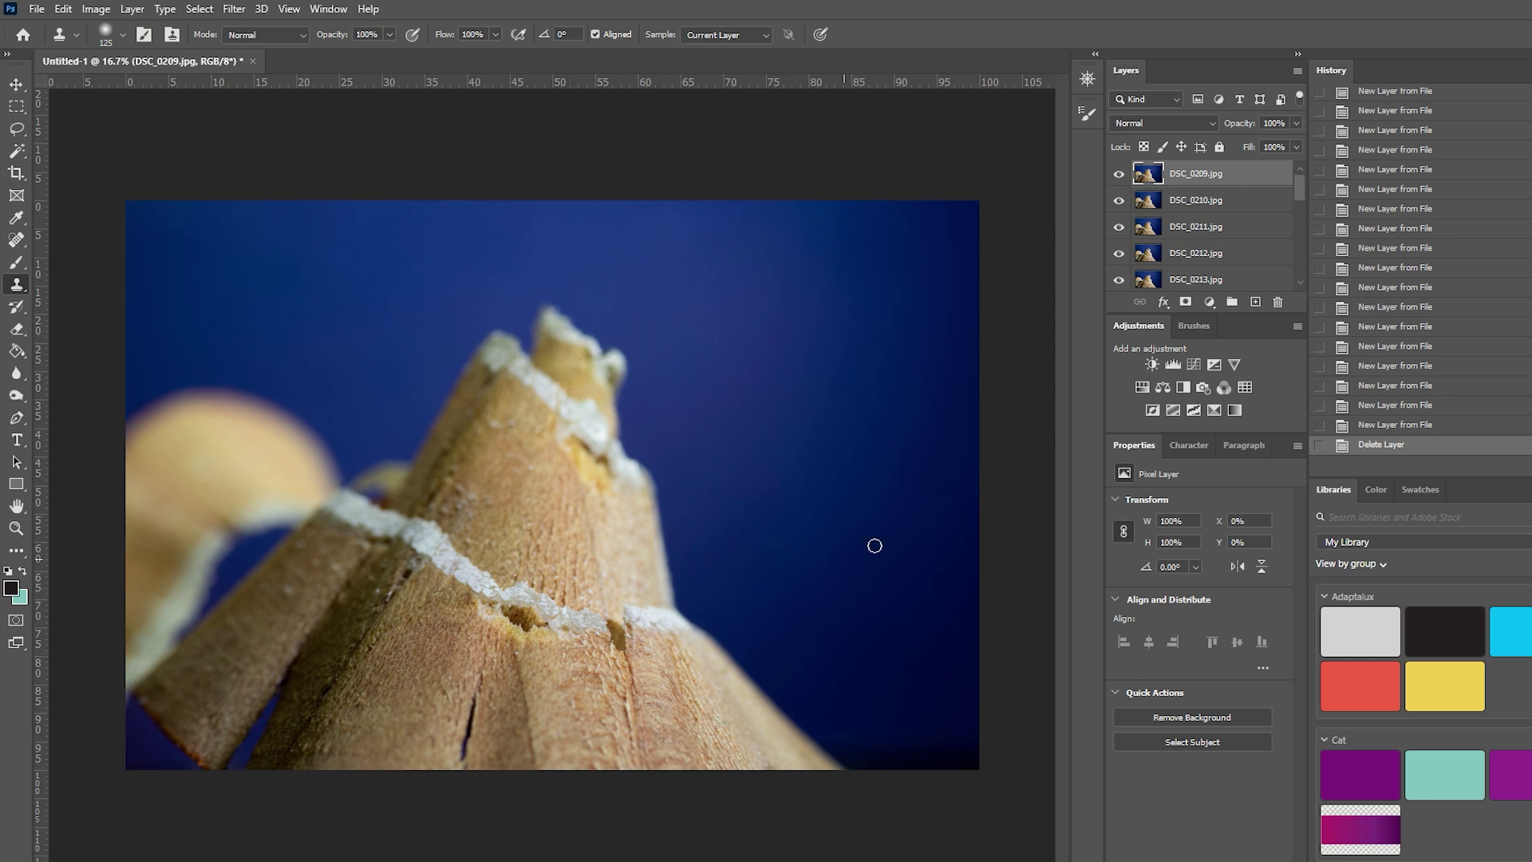
drag(1300, 179, 1301, 279)
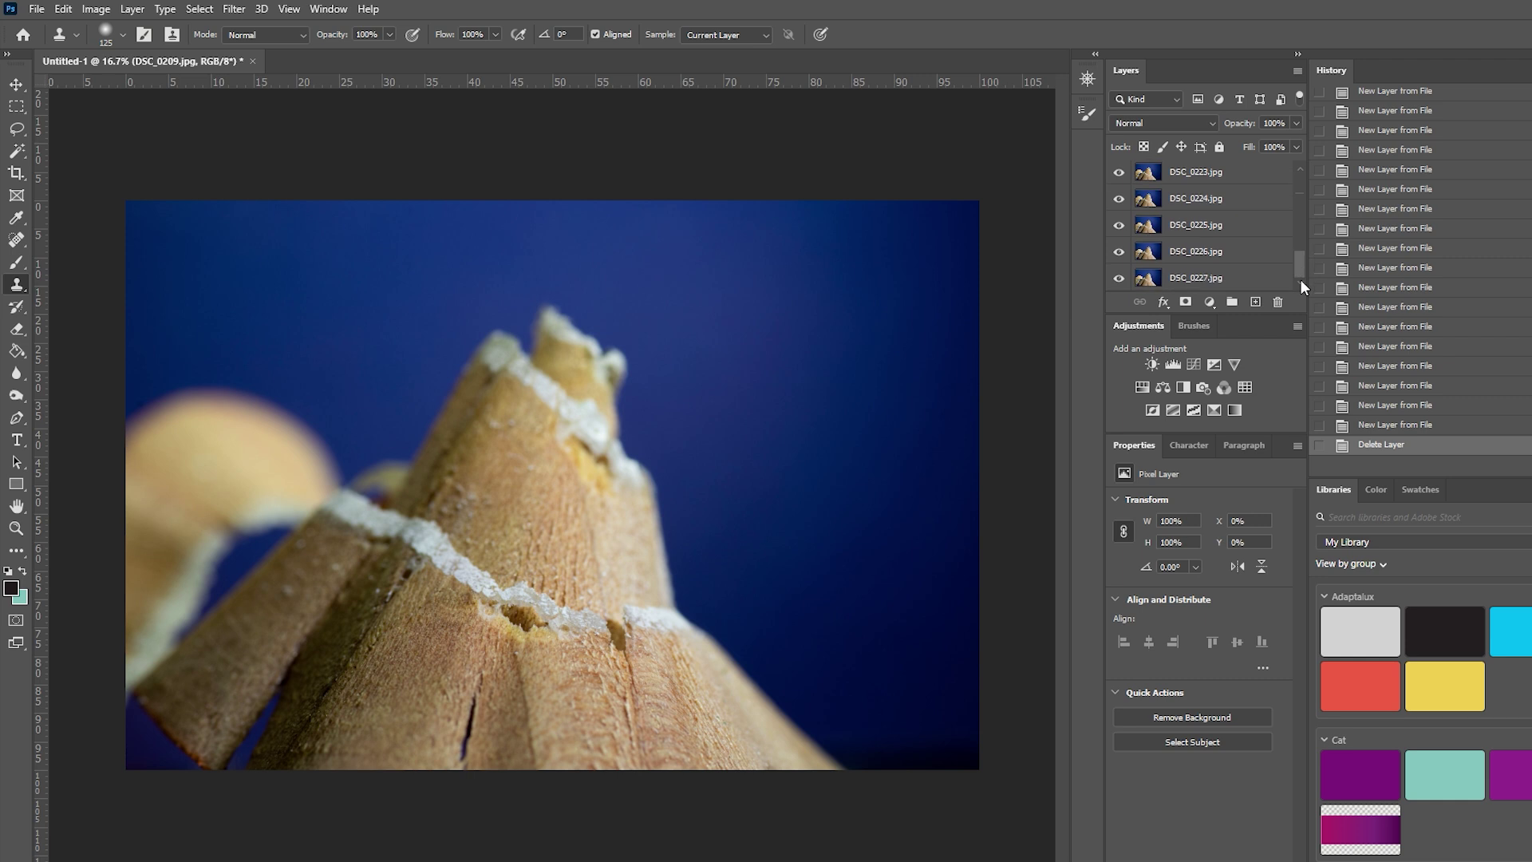
shift+click(1197, 279)
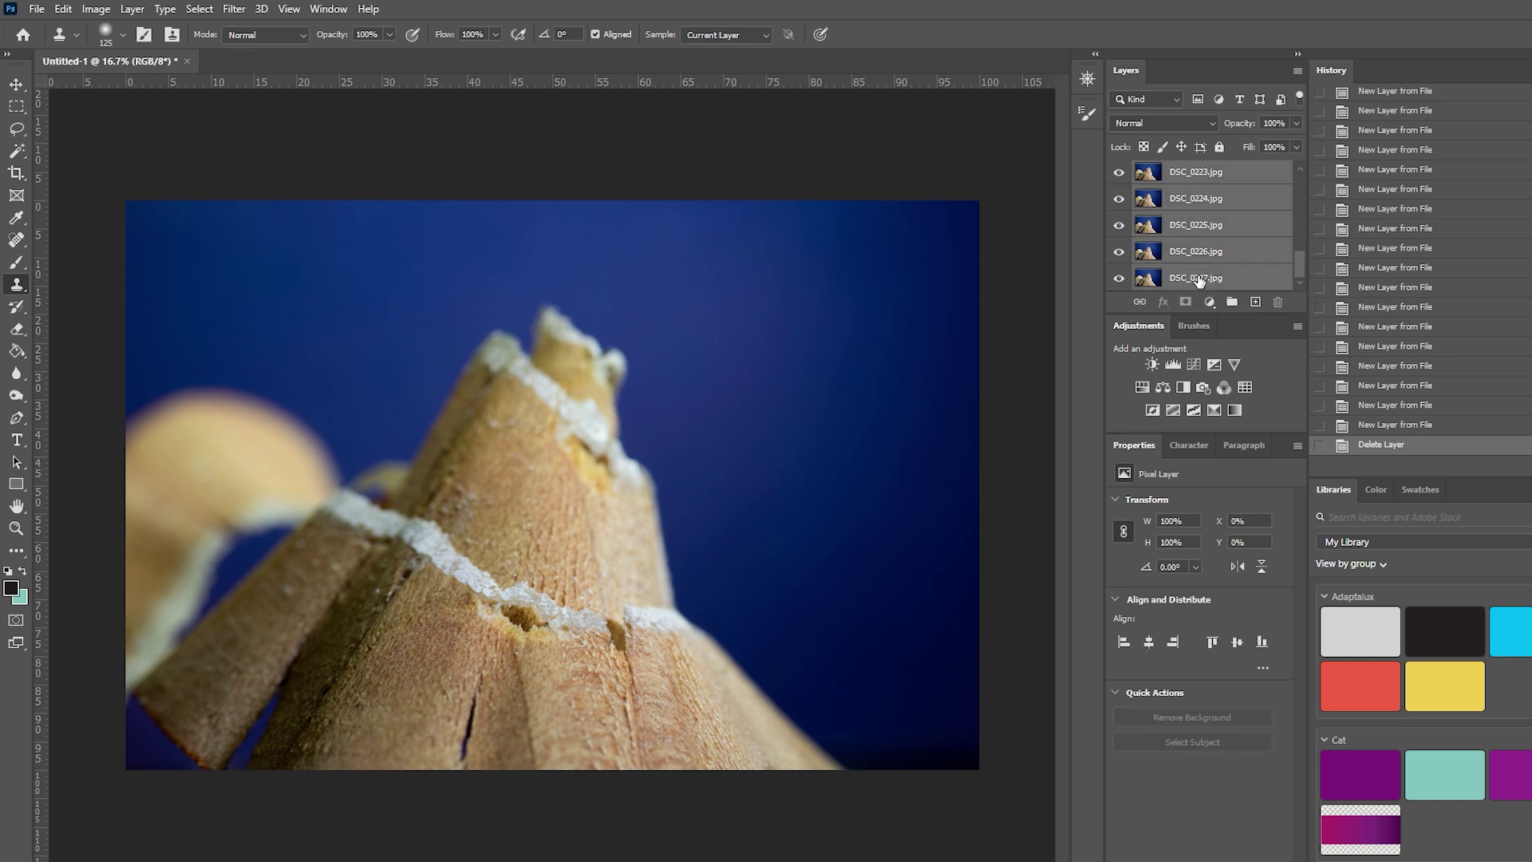
scroll(1212, 272, up, 3)
scroll(1212, 272, up, 2)
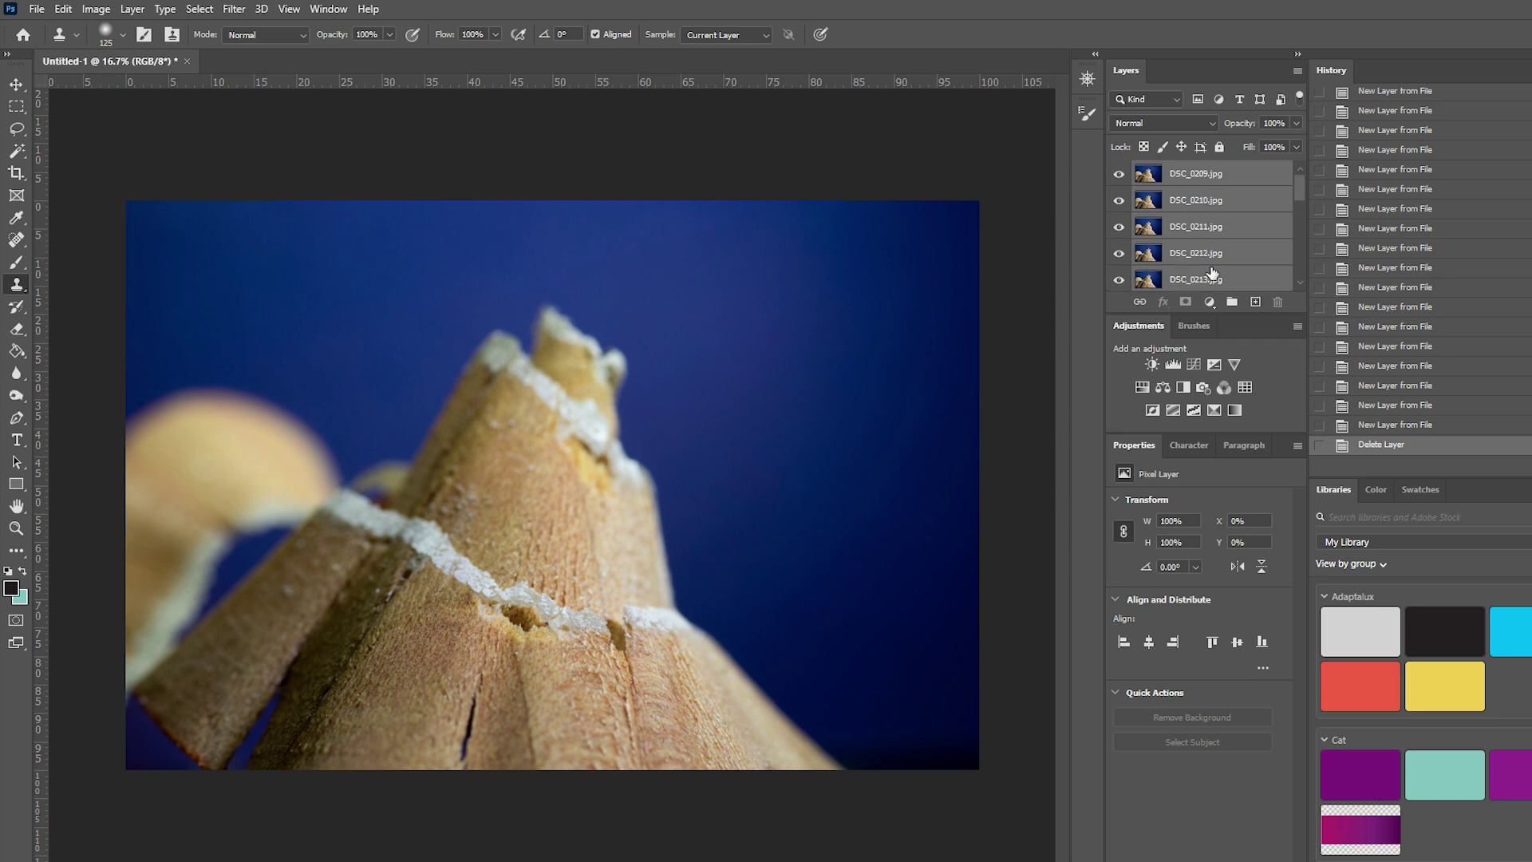
- Run Edit > Auto-Align Layers on the selected layers with Auto projection
click(63, 10)
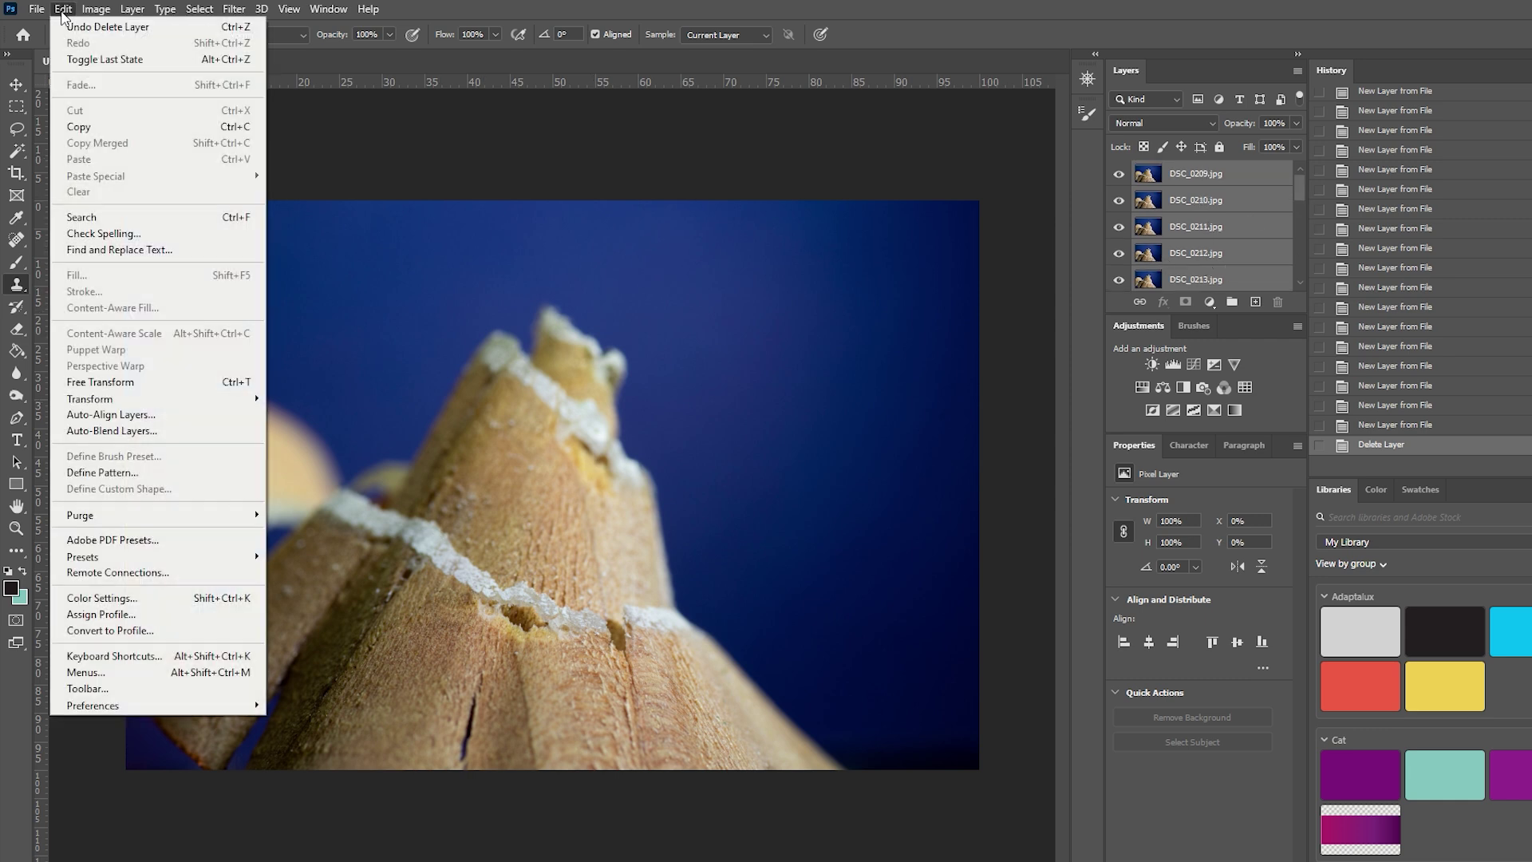
click(129, 415)
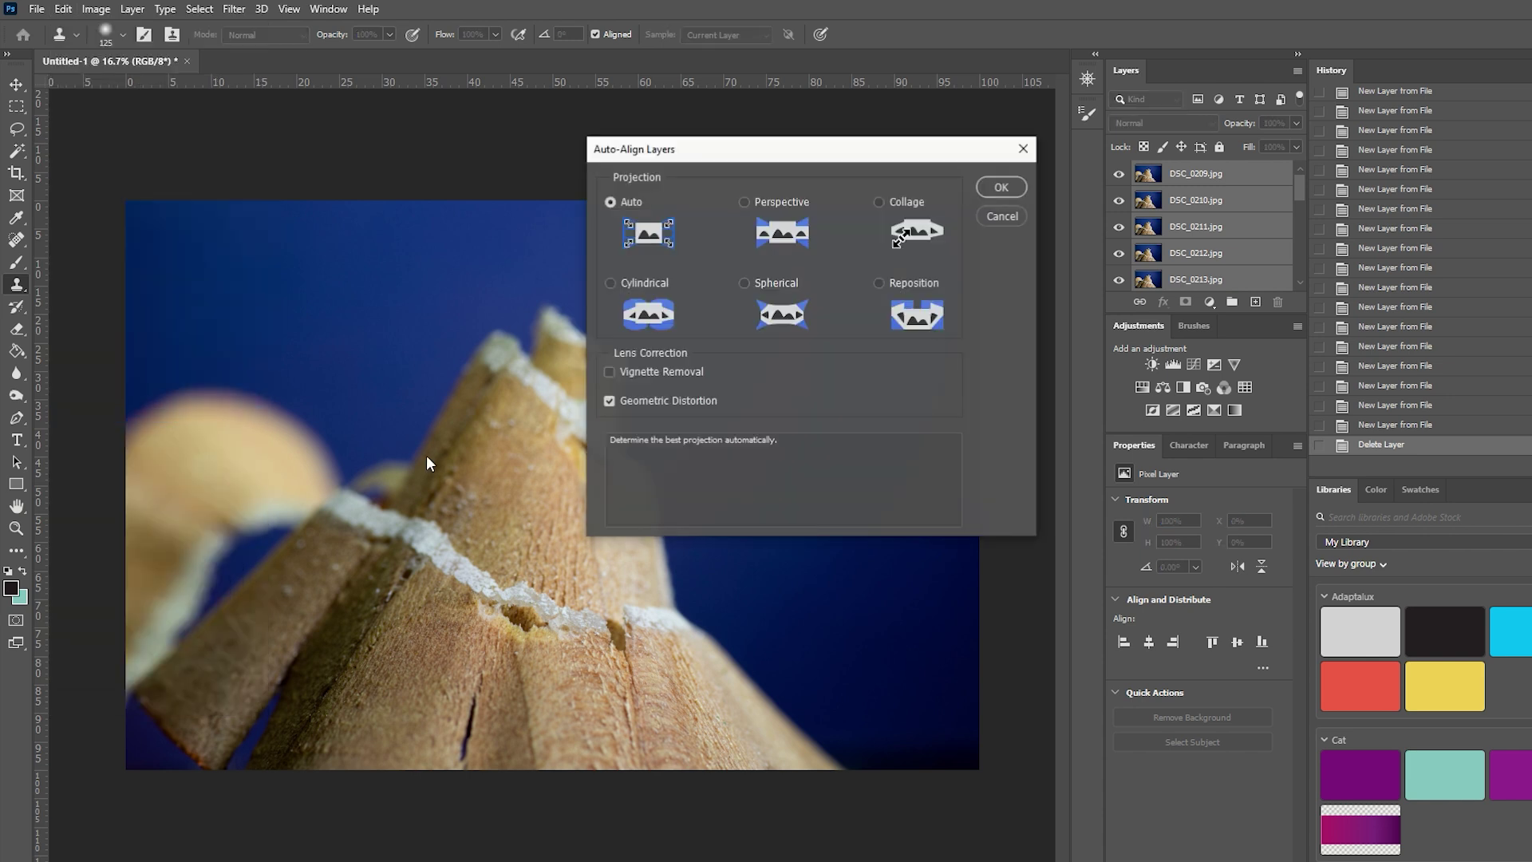
drag(758, 157, 588, 243)
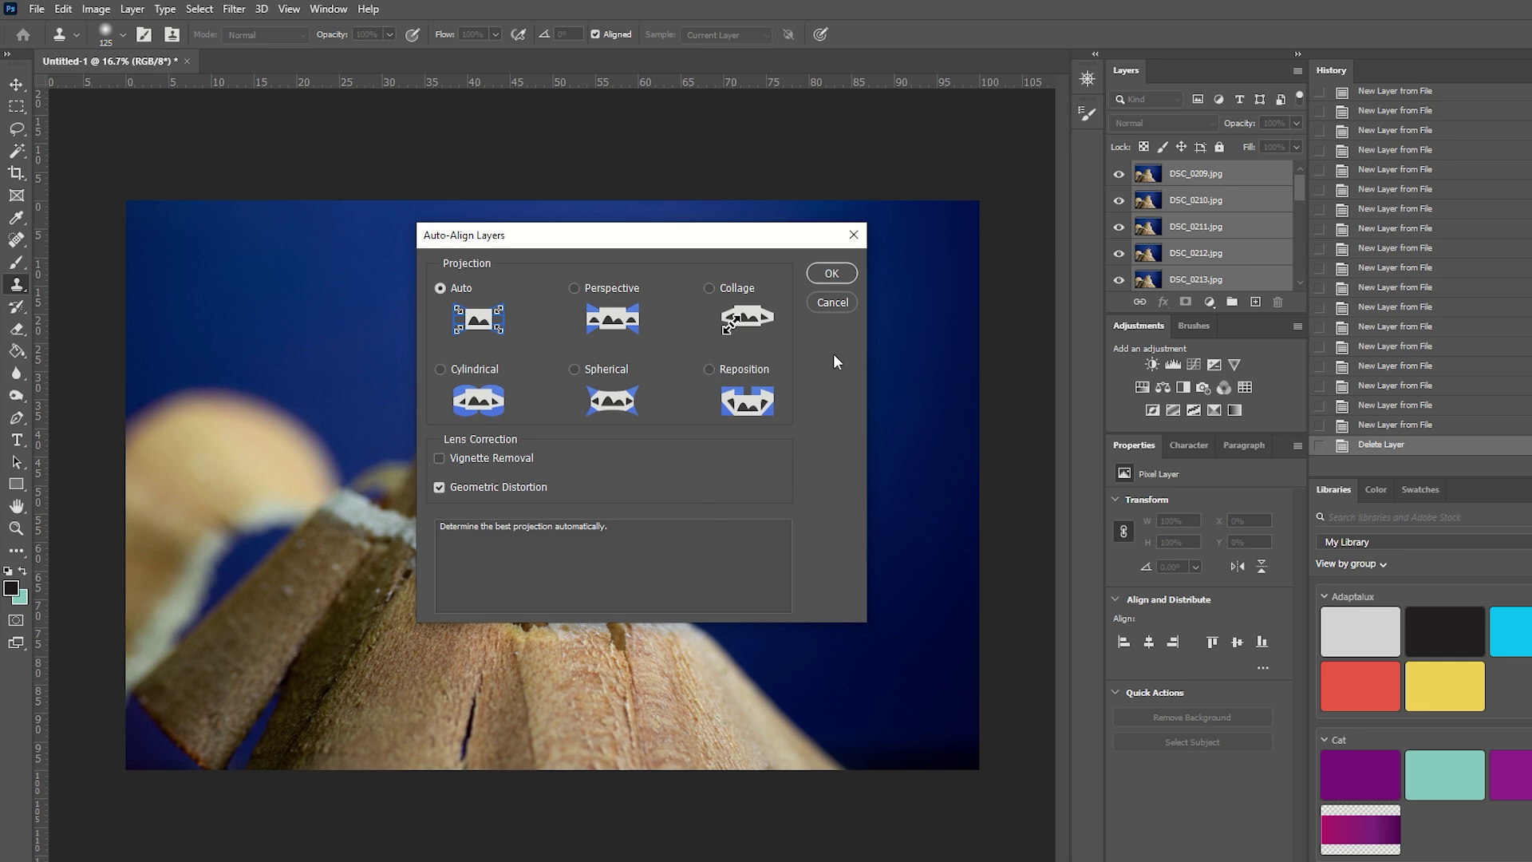
click(832, 273)
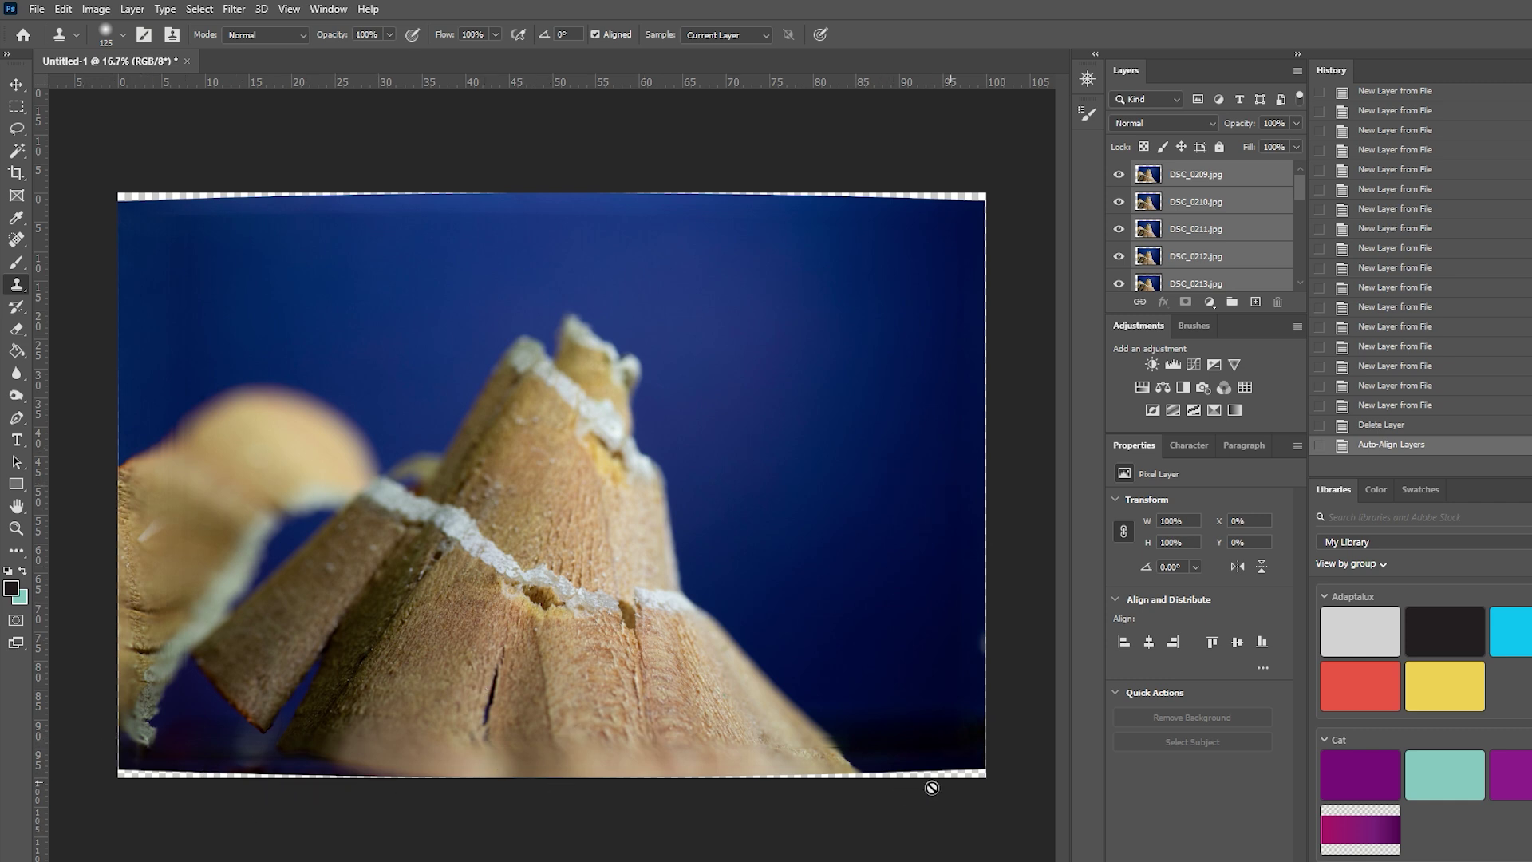
- Auto-blend layers as Stack Images with Seamless Tones and Colors and Content Aware Fill
scroll(1198, 233, down, 4)
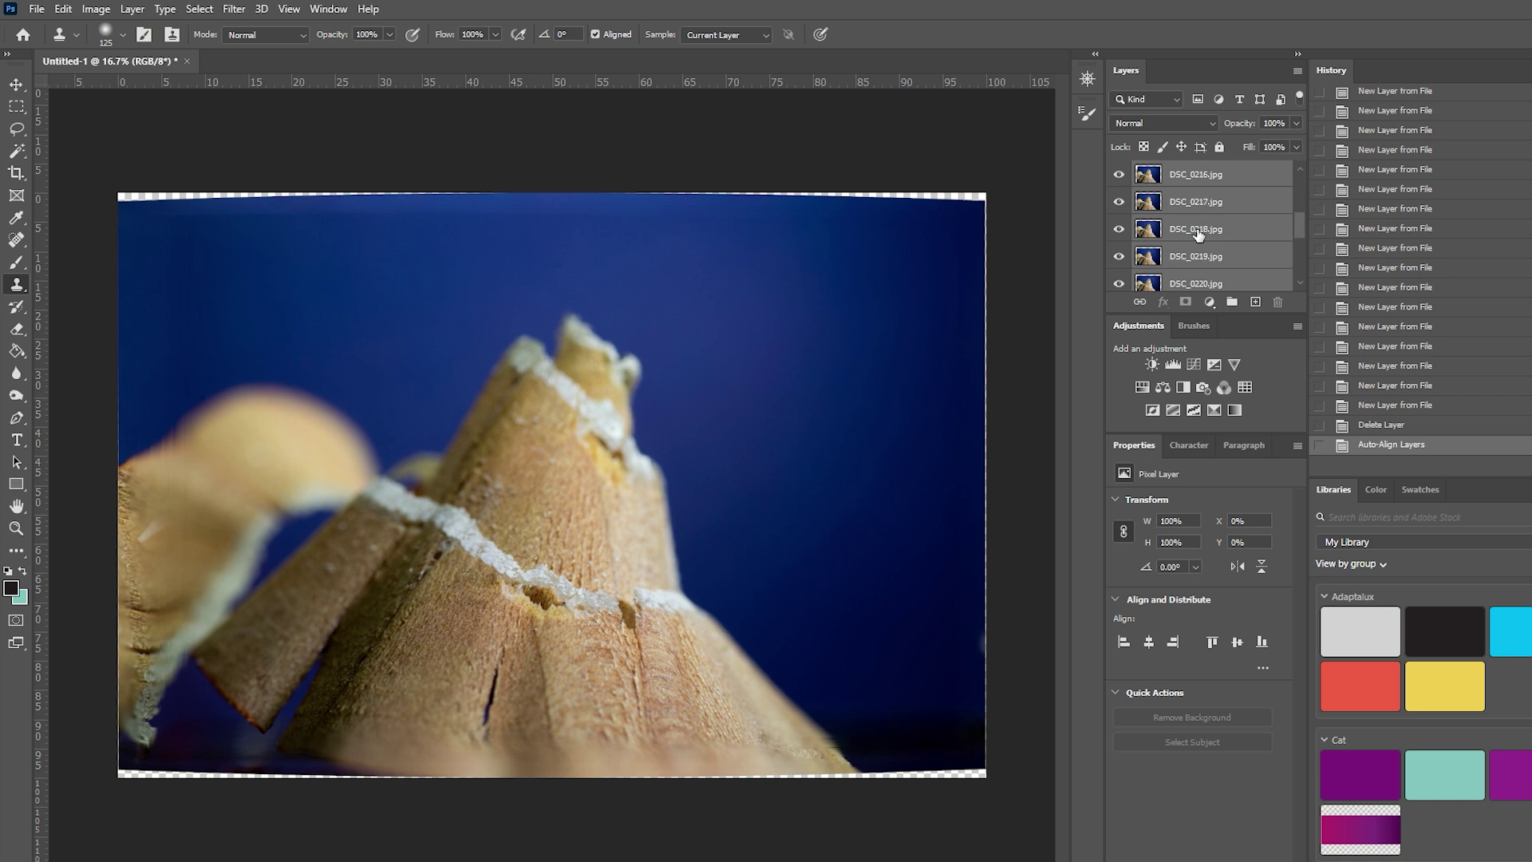
scroll(1199, 233, up, 1)
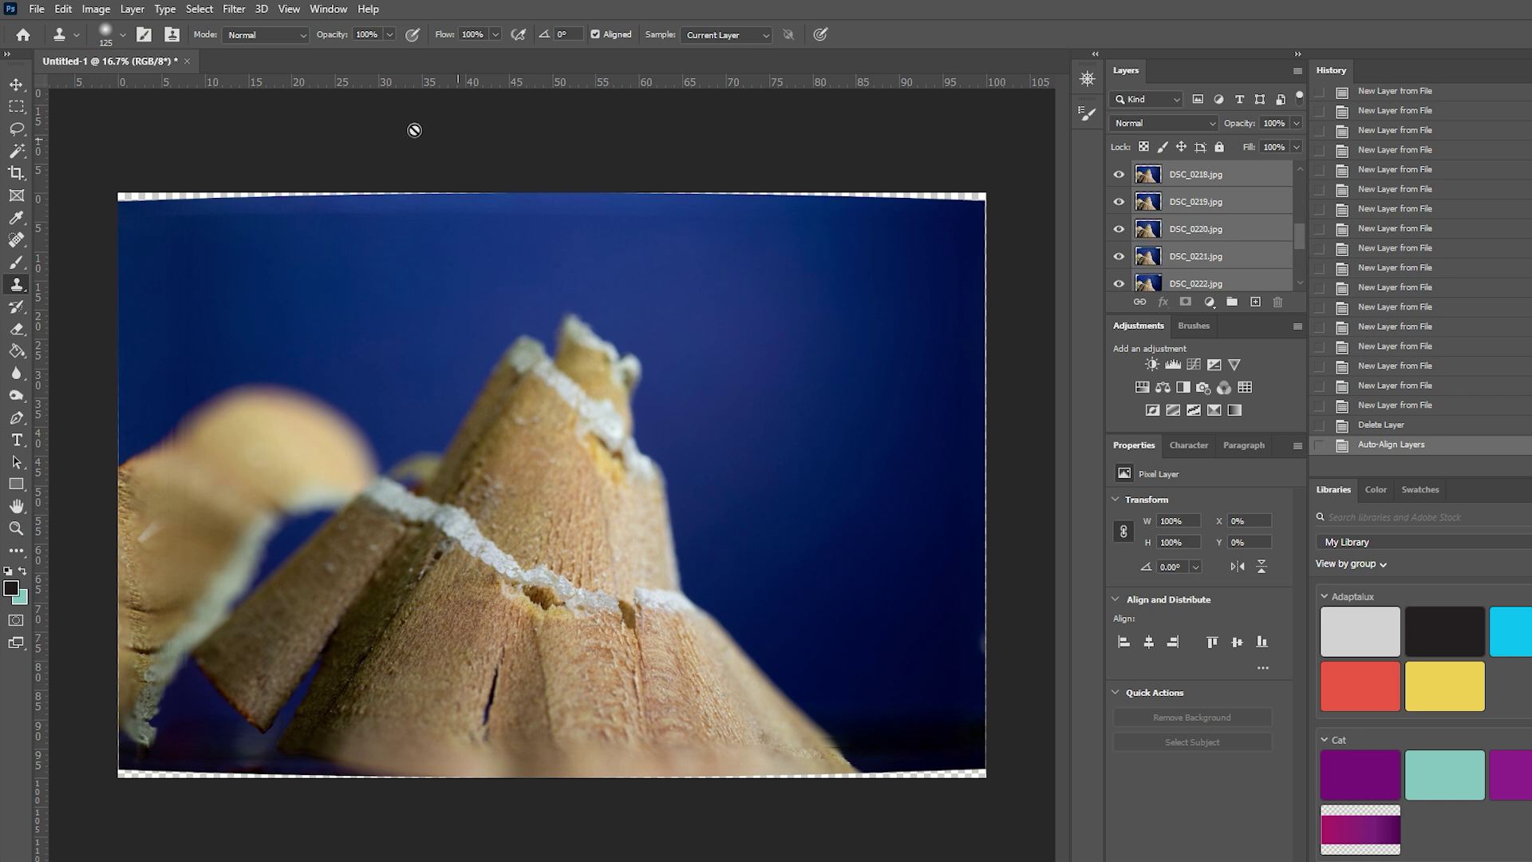
click(63, 9)
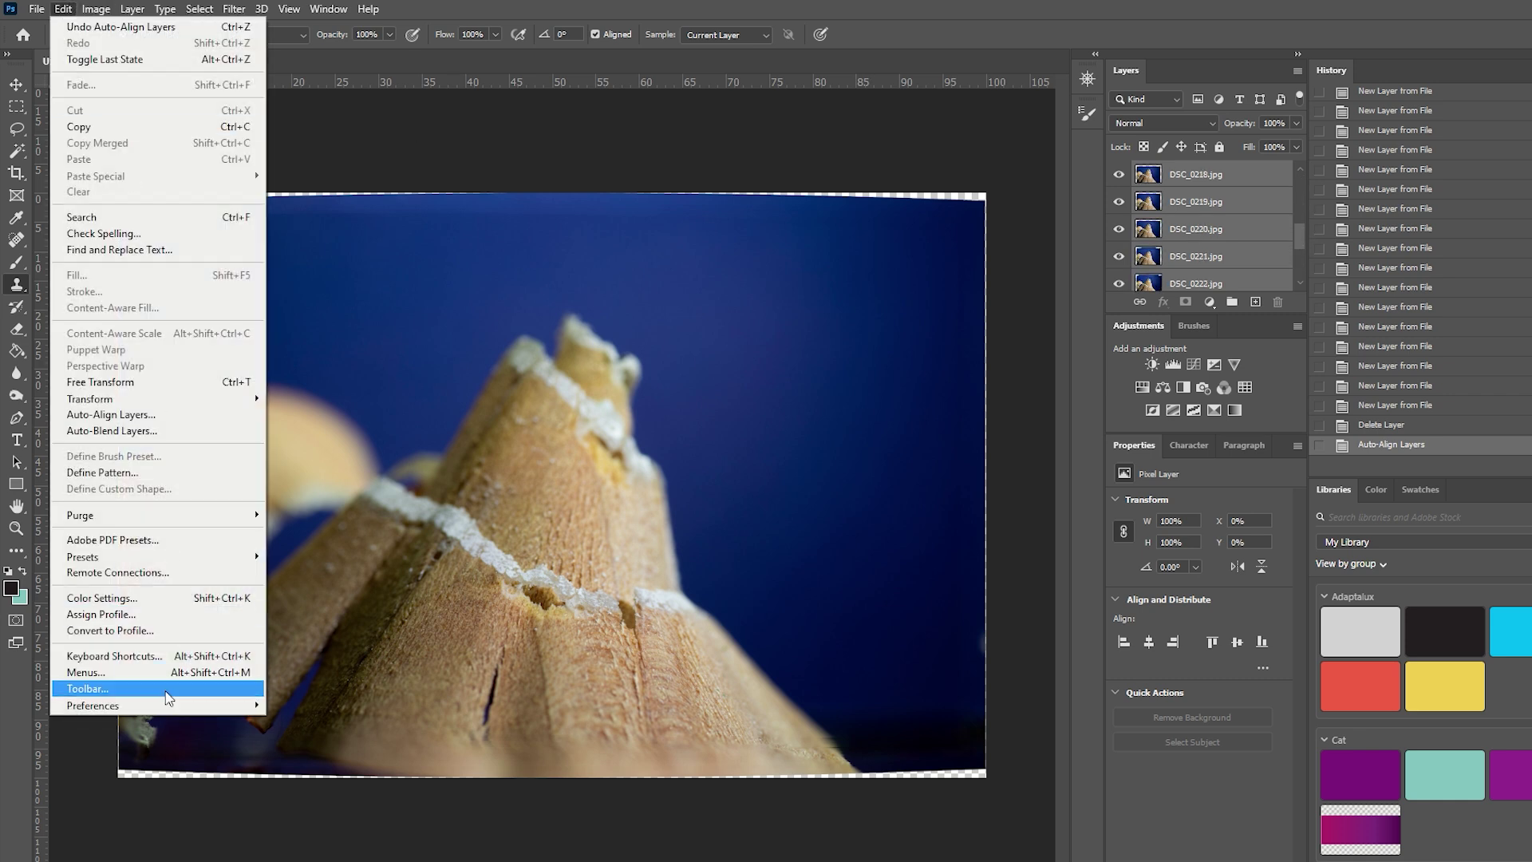
click(102, 432)
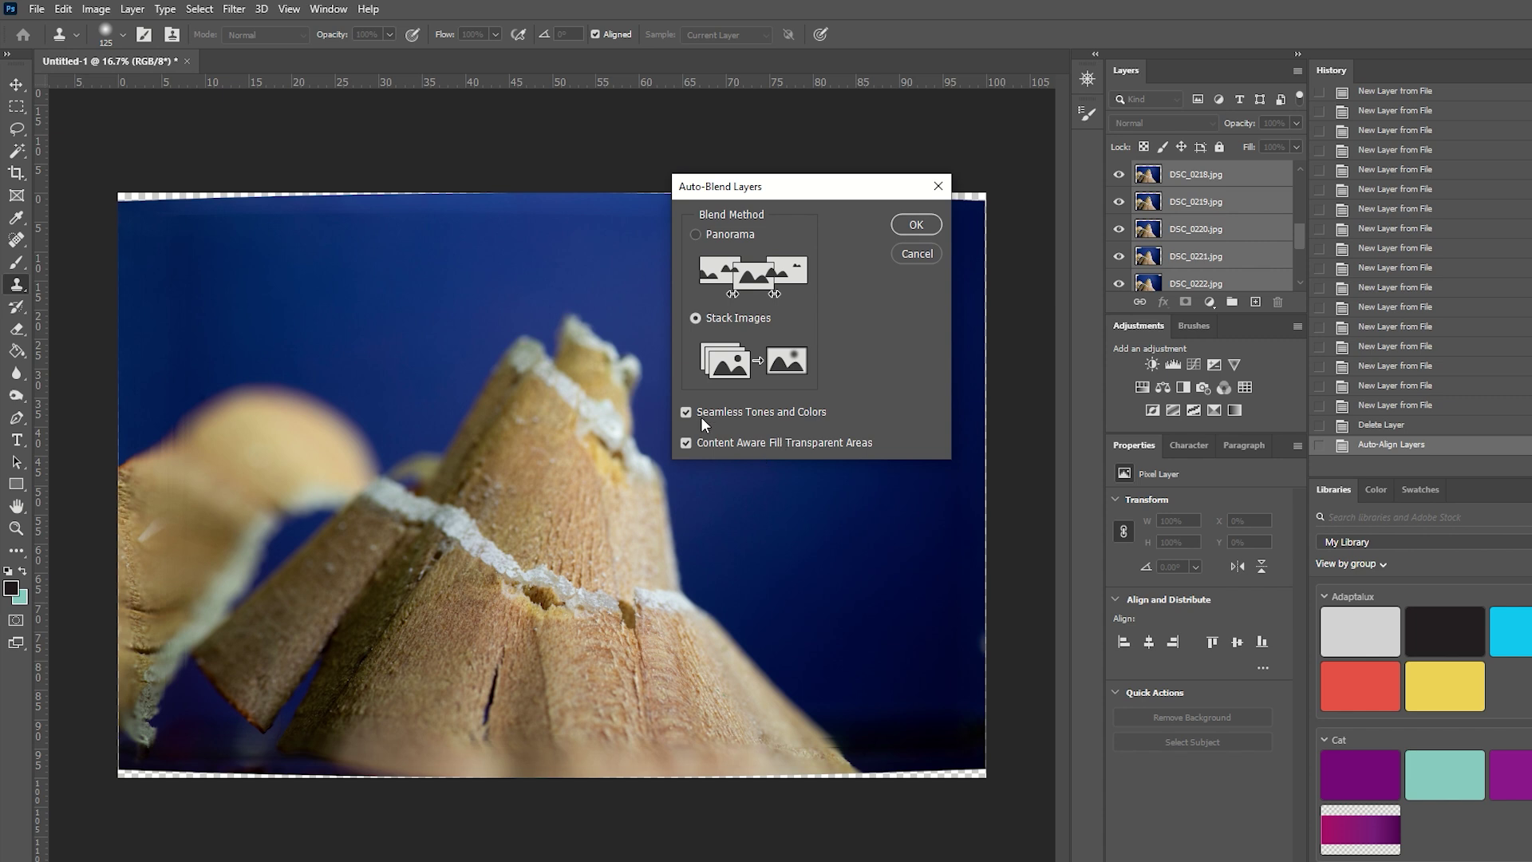
click(918, 230)
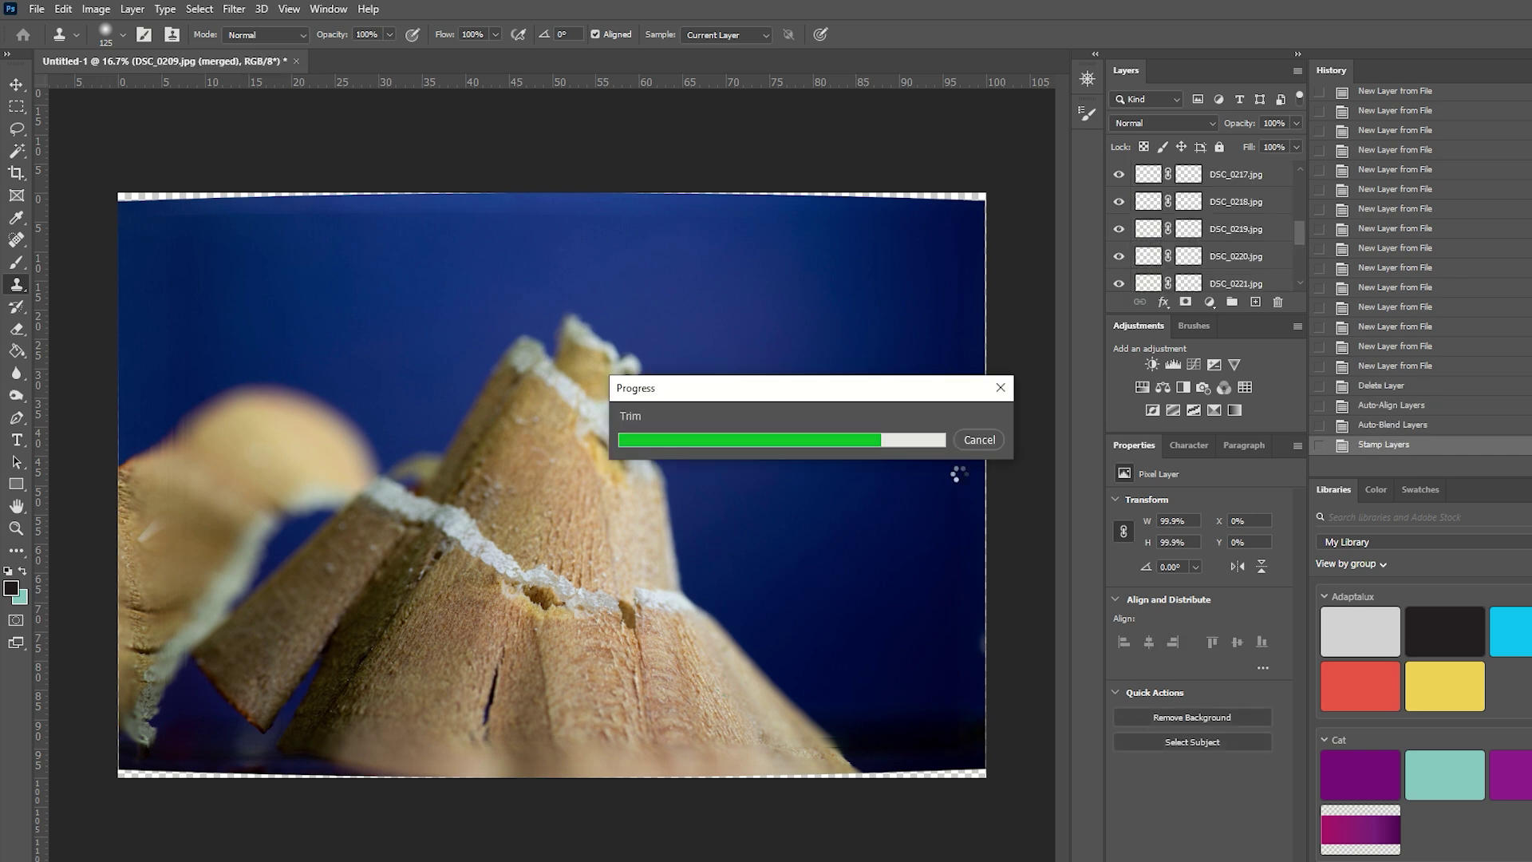
- Dismiss the not-enough-memory warning and switch to the Move tool
click(814, 341)
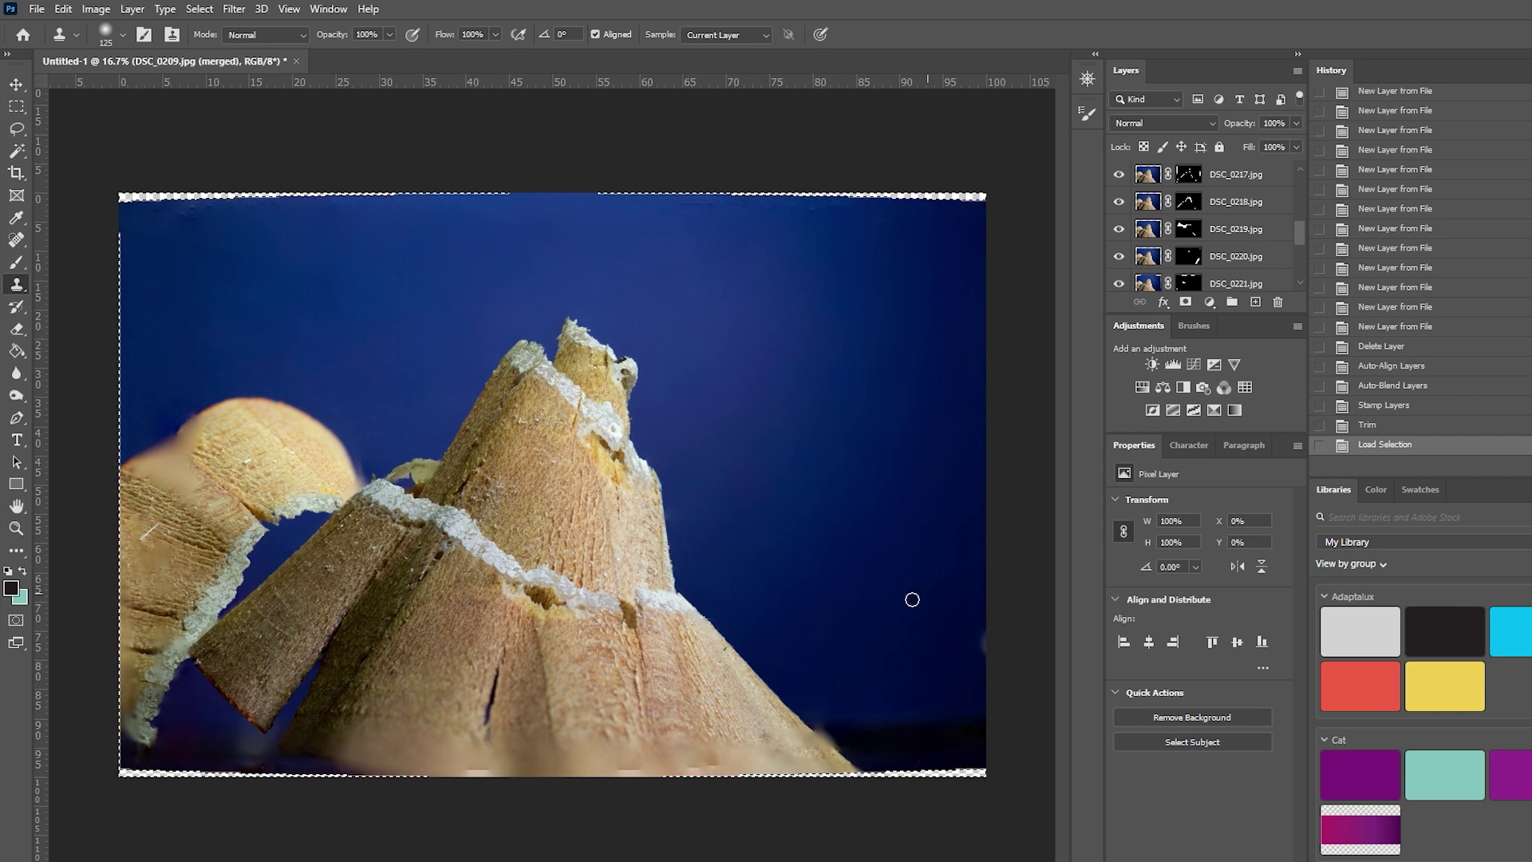
key(alt)
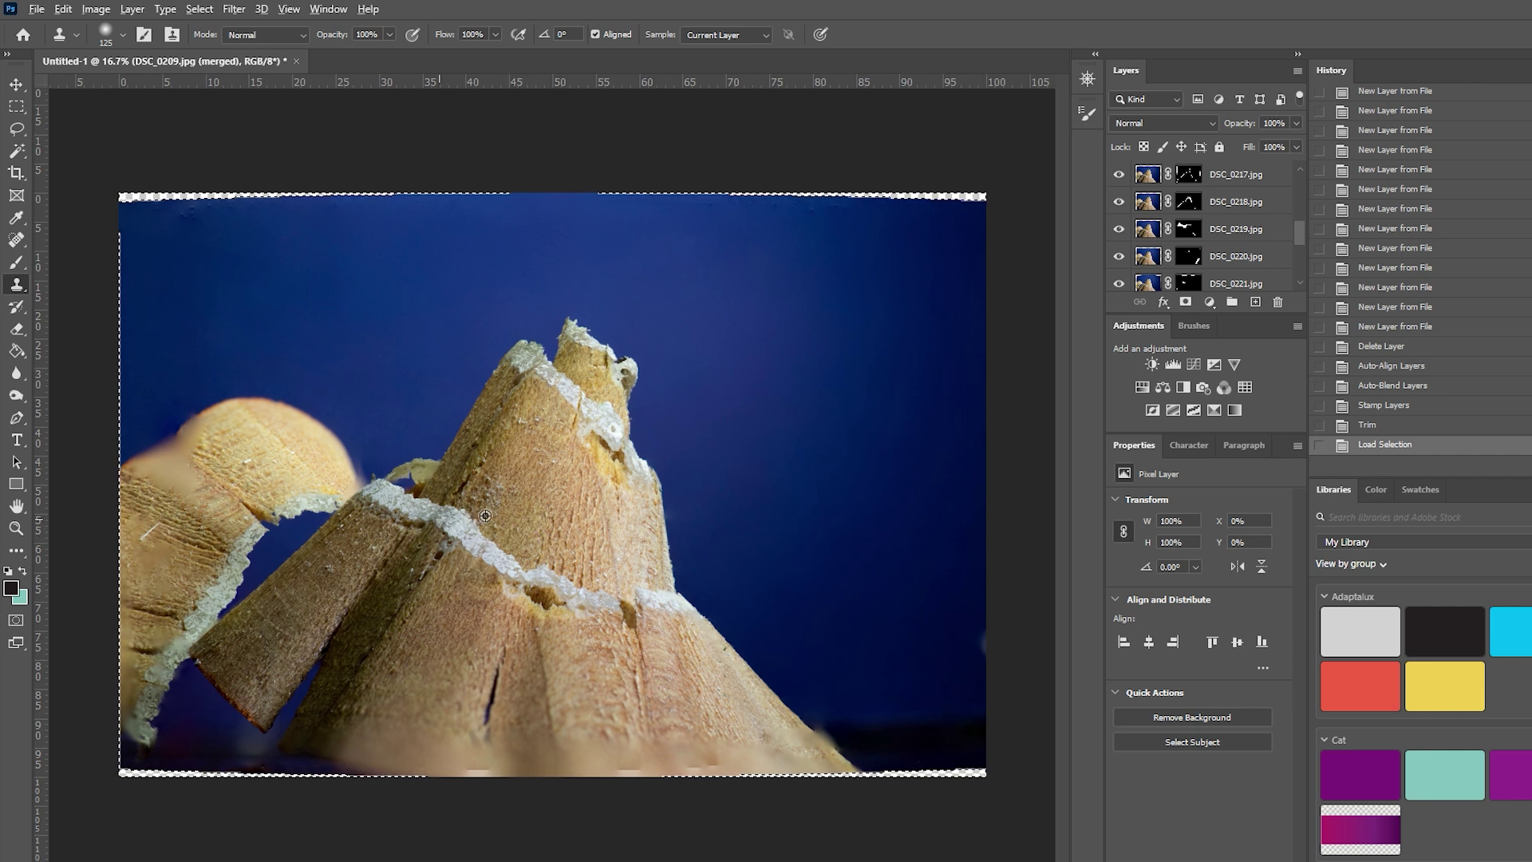
scroll(479, 515, up, 1)
click(15, 86)
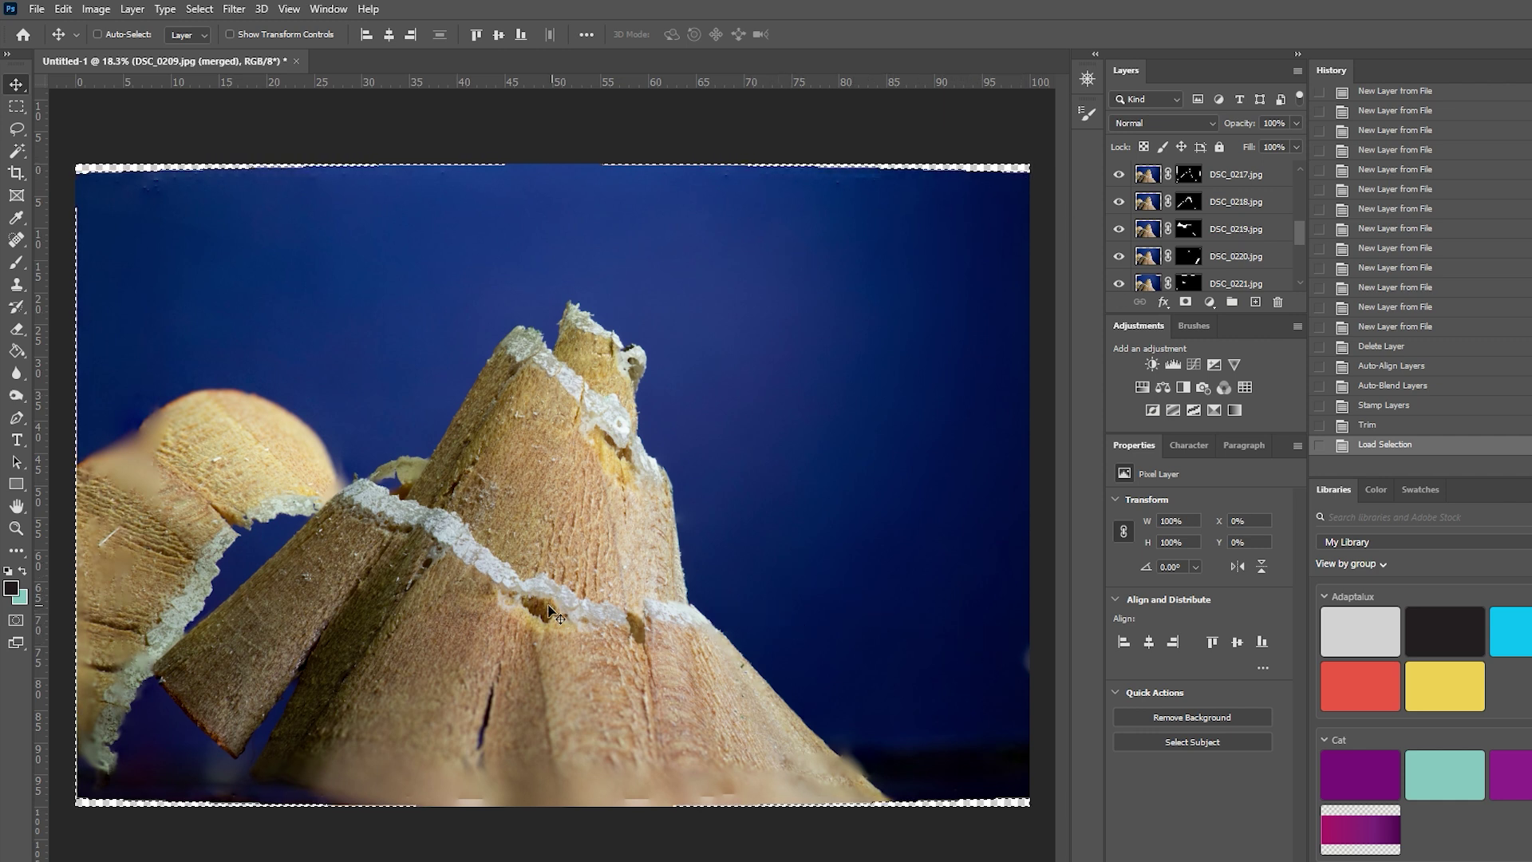
- Zoom in to check the stack's sharpness, then fit the whole image on screen
scroll(556, 616, up, 5)
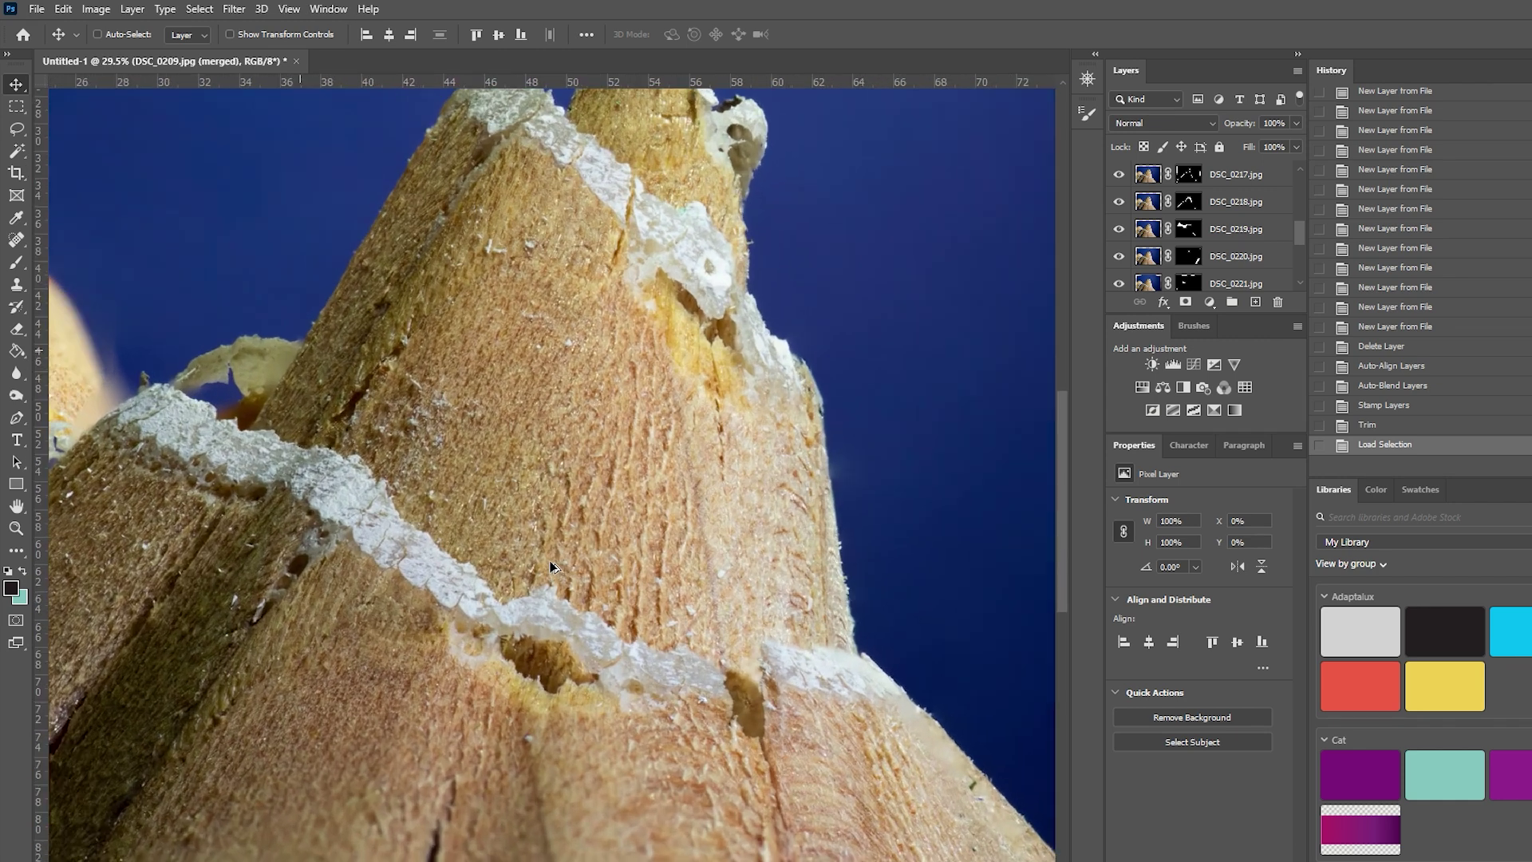
scroll(551, 566, up, 3)
mouse_move(1062, 471)
mouse_down()
mouse_move(1060, 381)
mouse_move(1066, 485)
mouse_up()
key(ctrl+0)
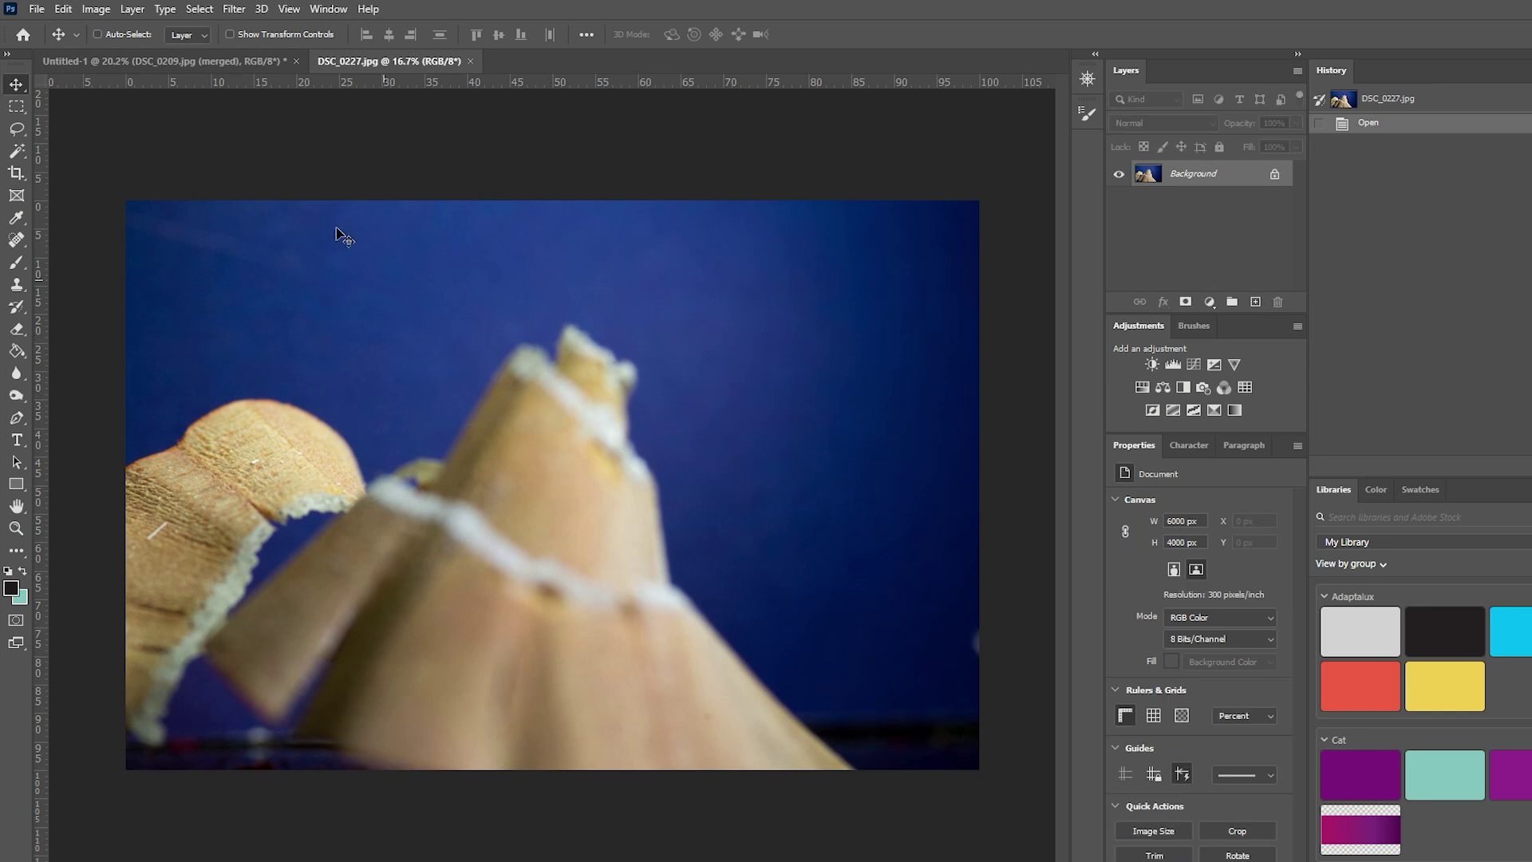
- Compare the single shot DSC_0227.jpg with the stacked Untitled-1, ending on Untitled-1
click(211, 57)
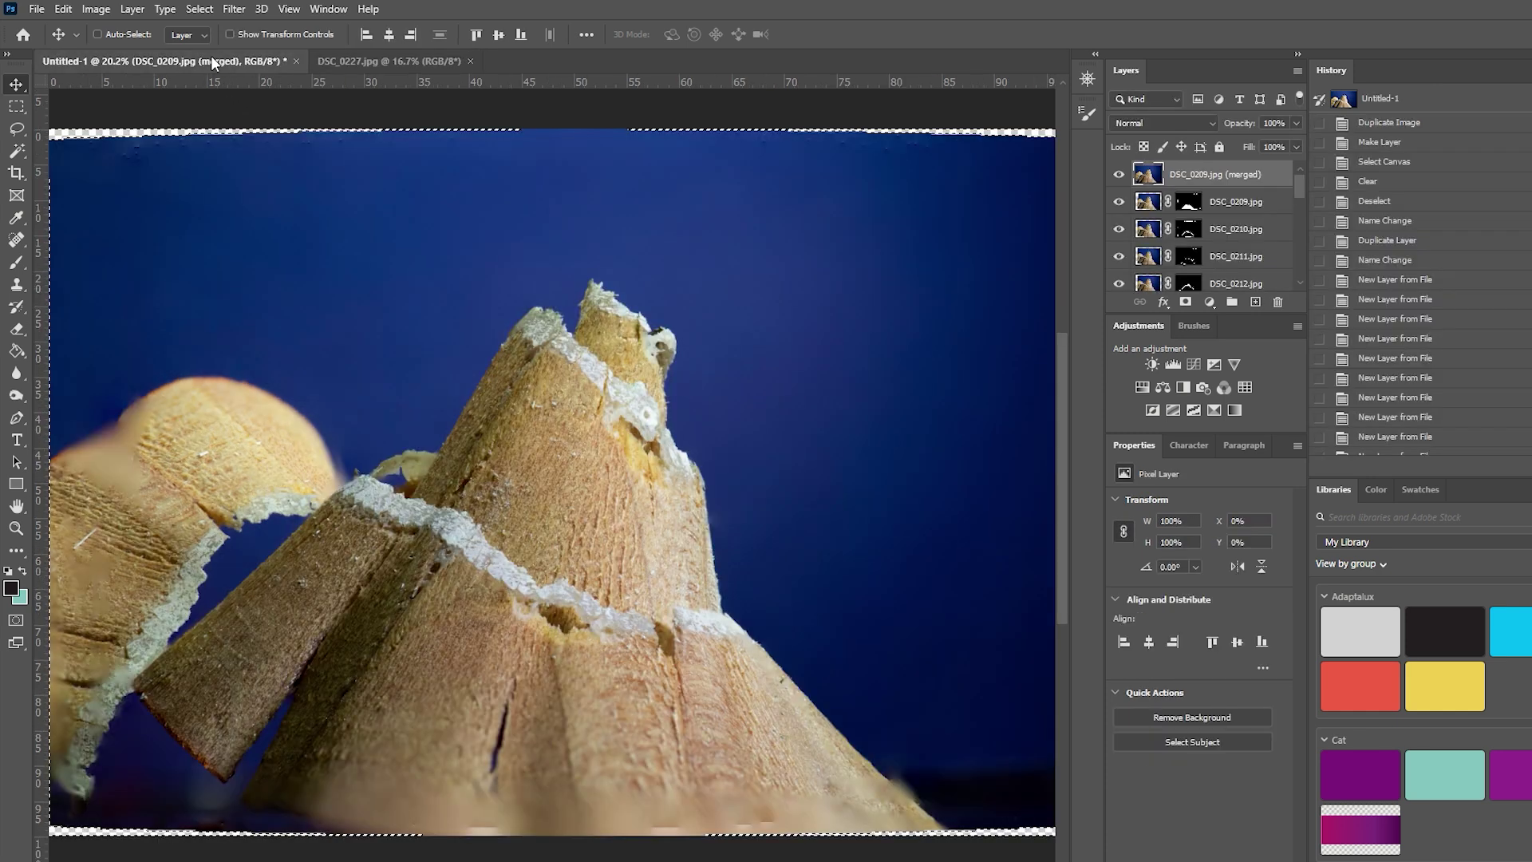
click(404, 61)
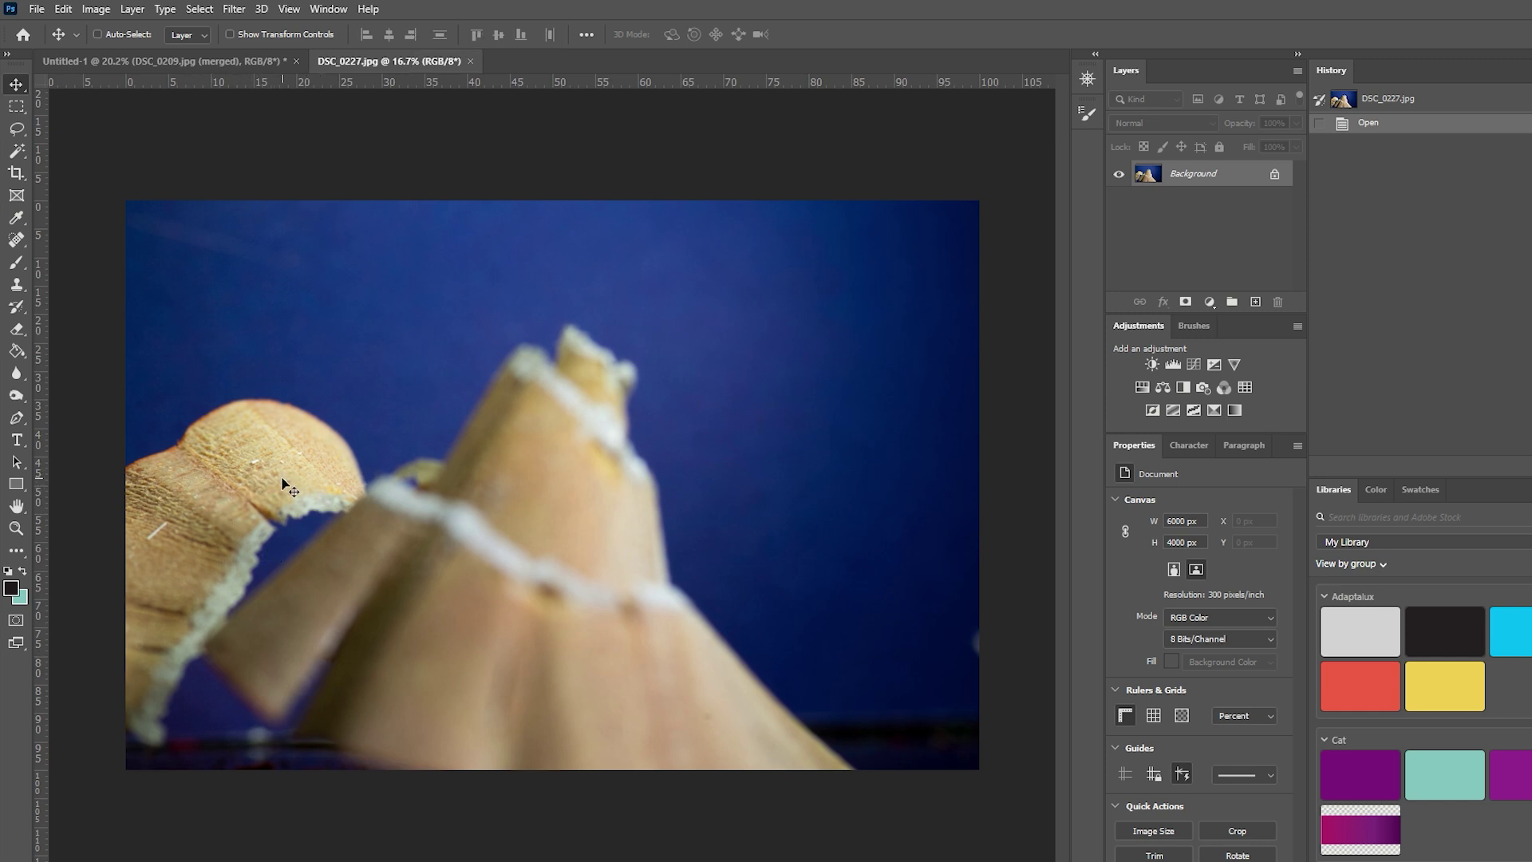
click(193, 67)
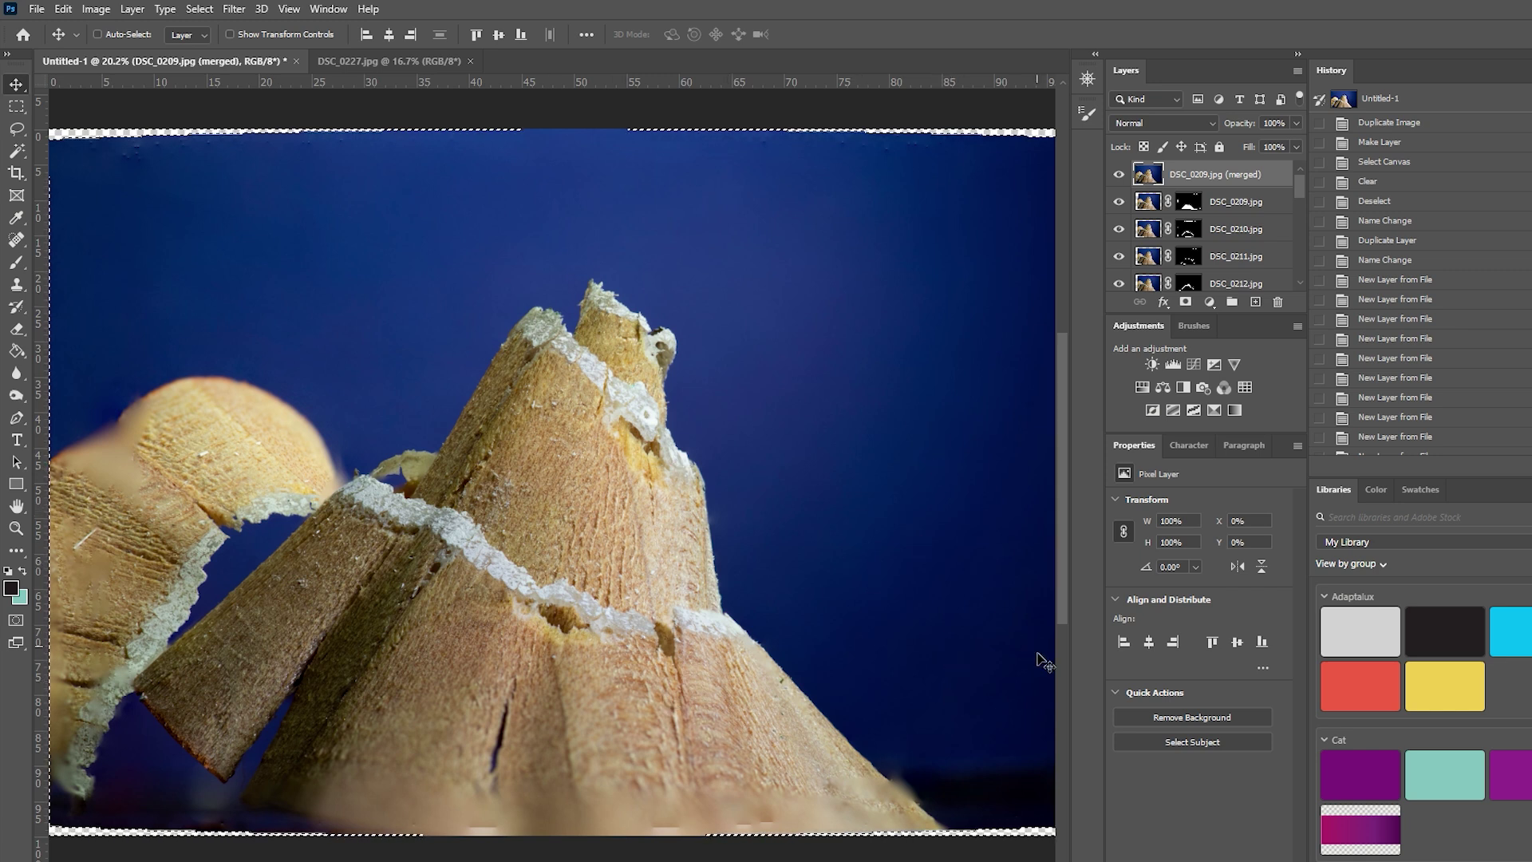
- Zoom in and out around the stacked pencil shavings to inspect their sharpness
scroll(910, 798, up, 2)
scroll(987, 787, up, 5)
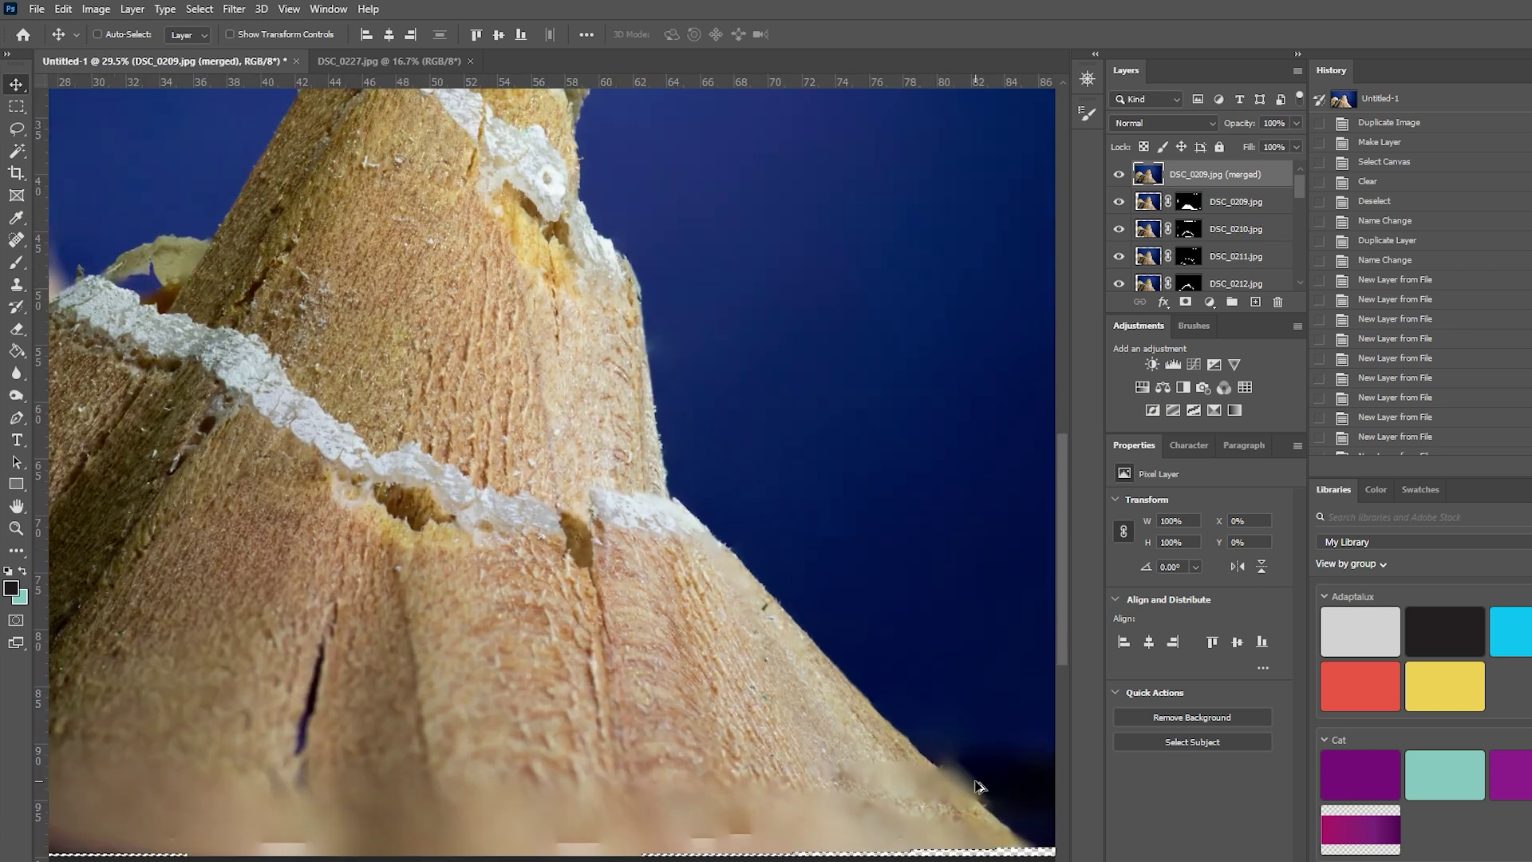
scroll(979, 787, down, 3)
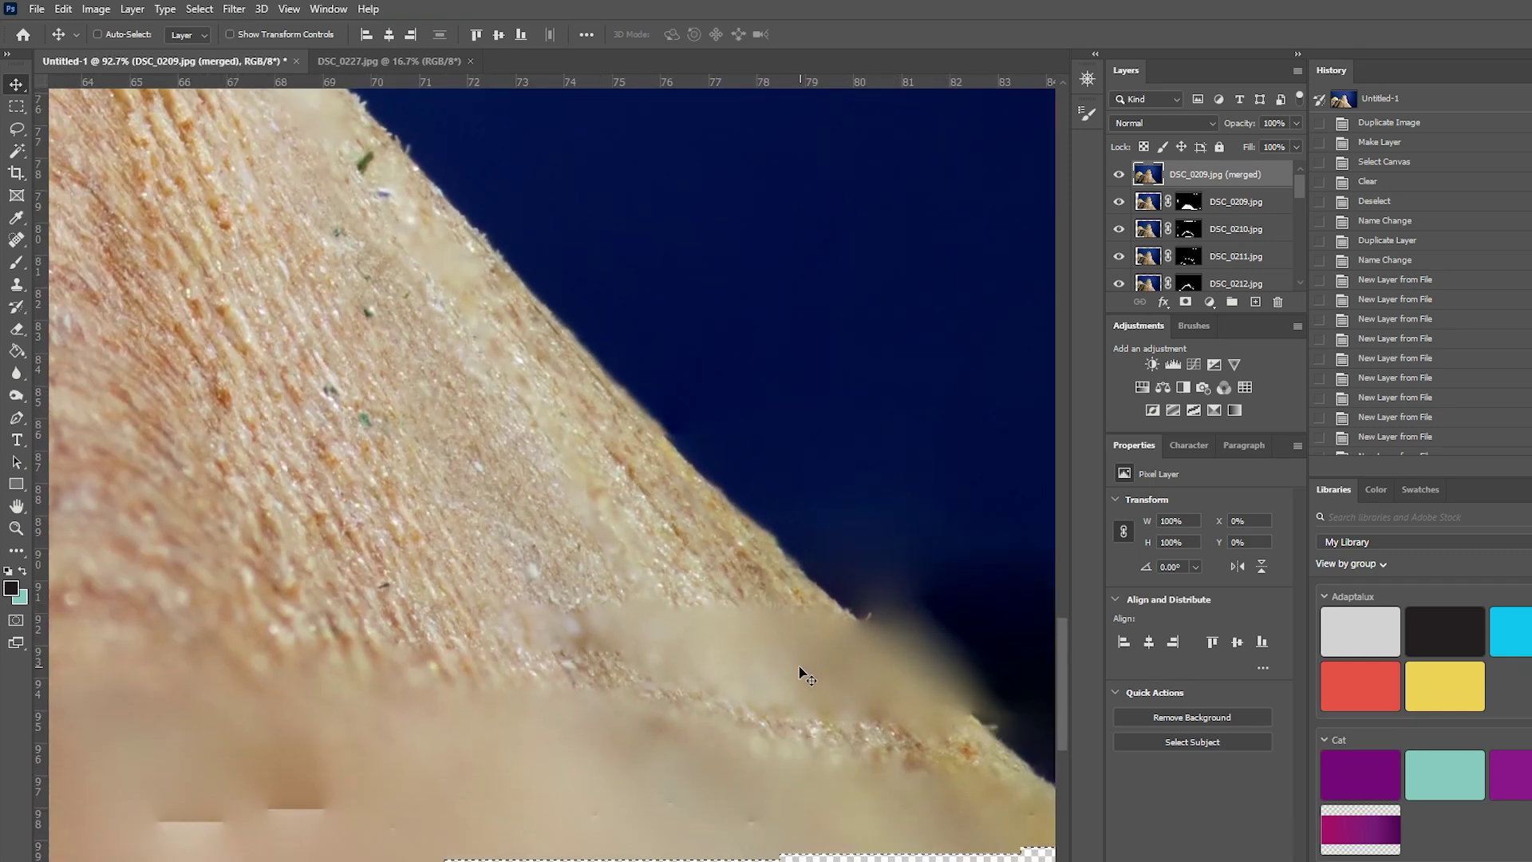
scroll(758, 614, down, 4)
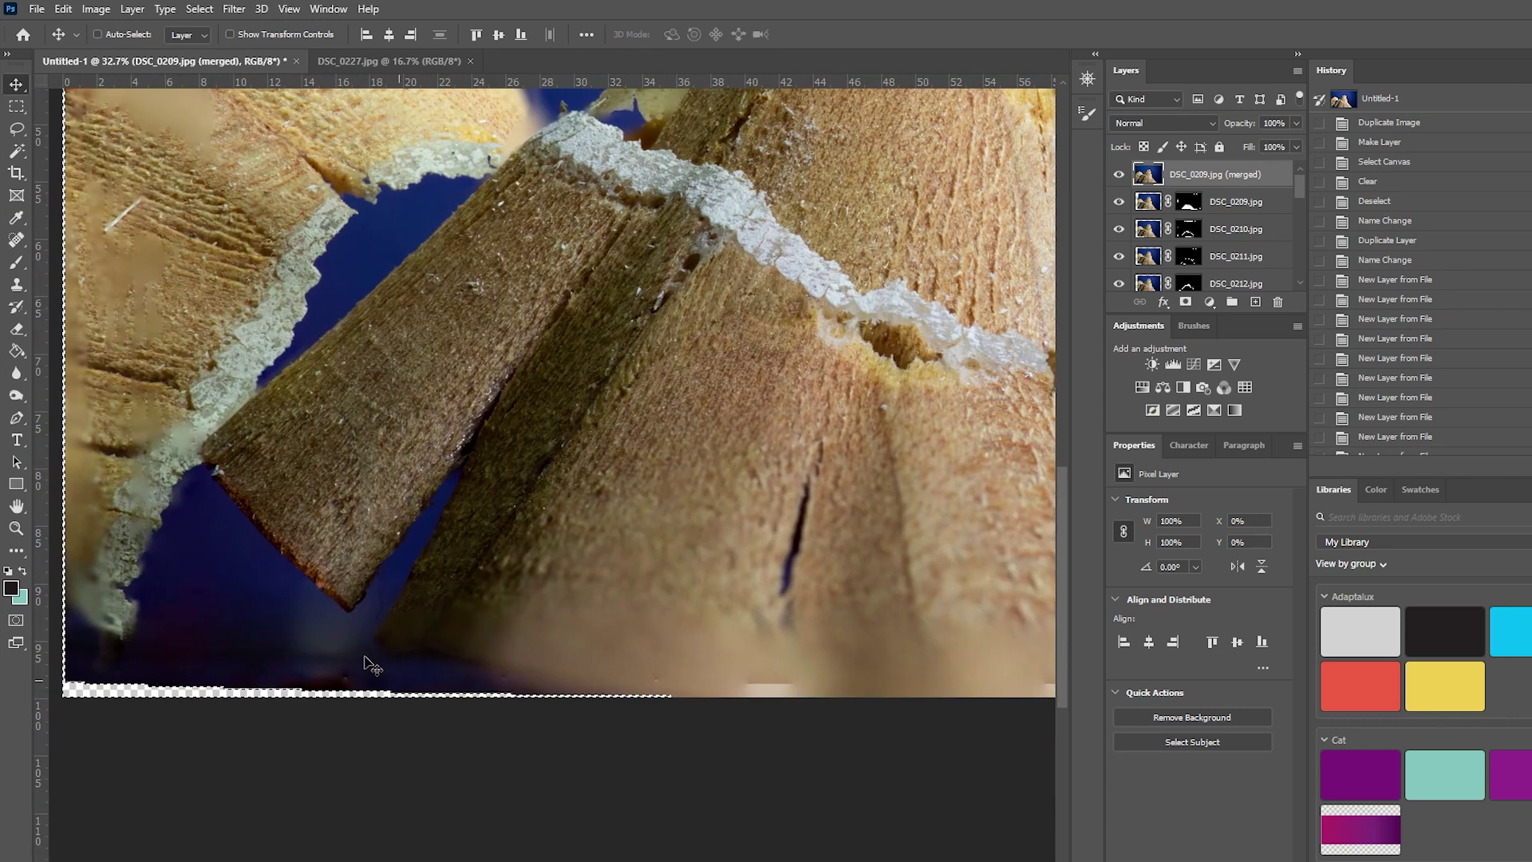
scroll(276, 545, up, 2)
scroll(168, 248, up, 3)
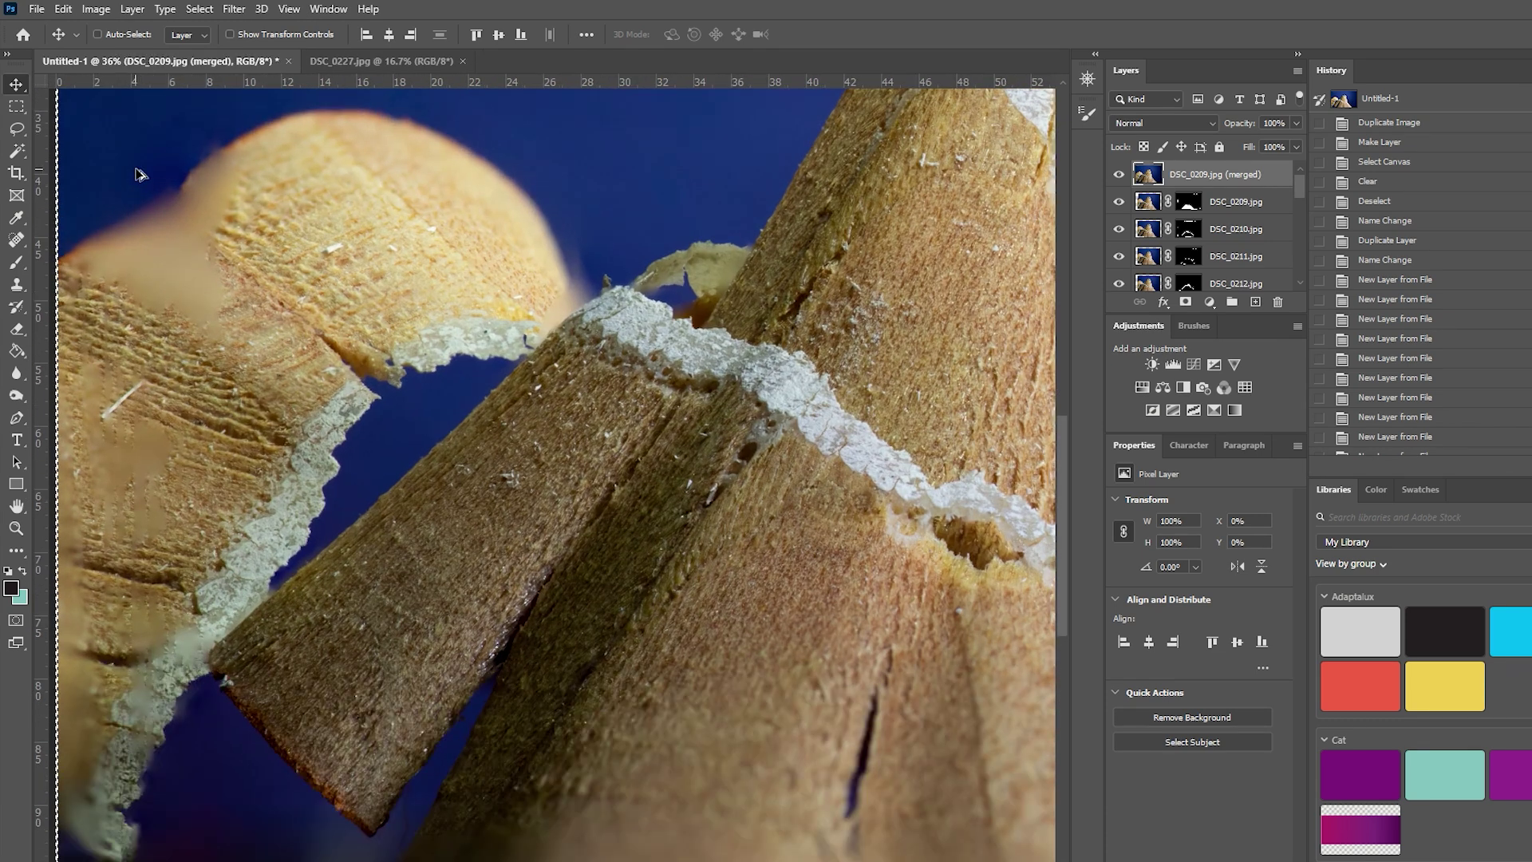
scroll(243, 229, up, 2)
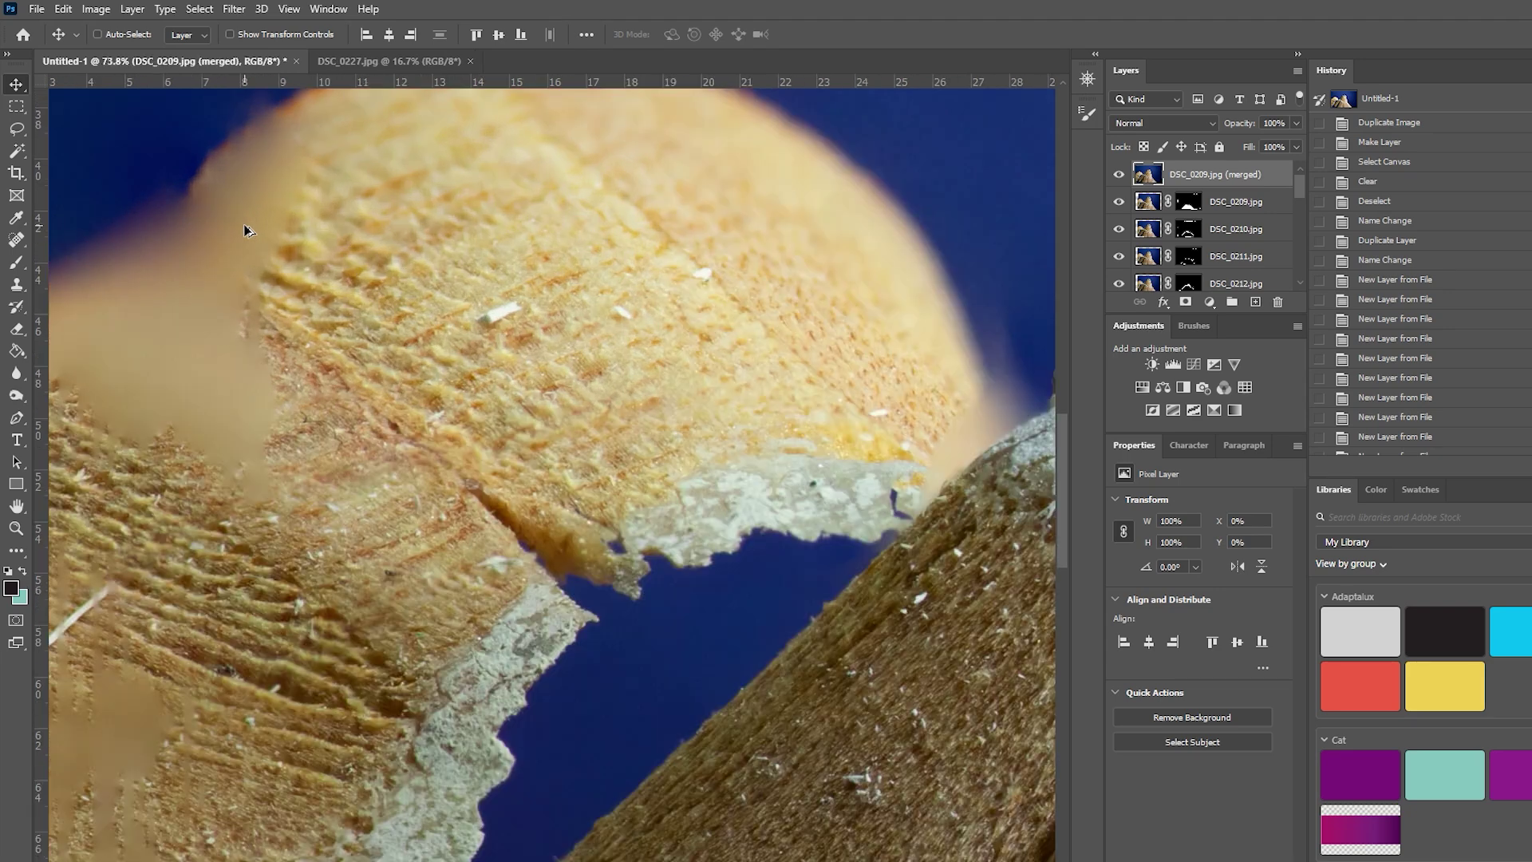
scroll(244, 230, down, 4)
scroll(245, 230, down, 2)
scroll(746, 407, up, 2)
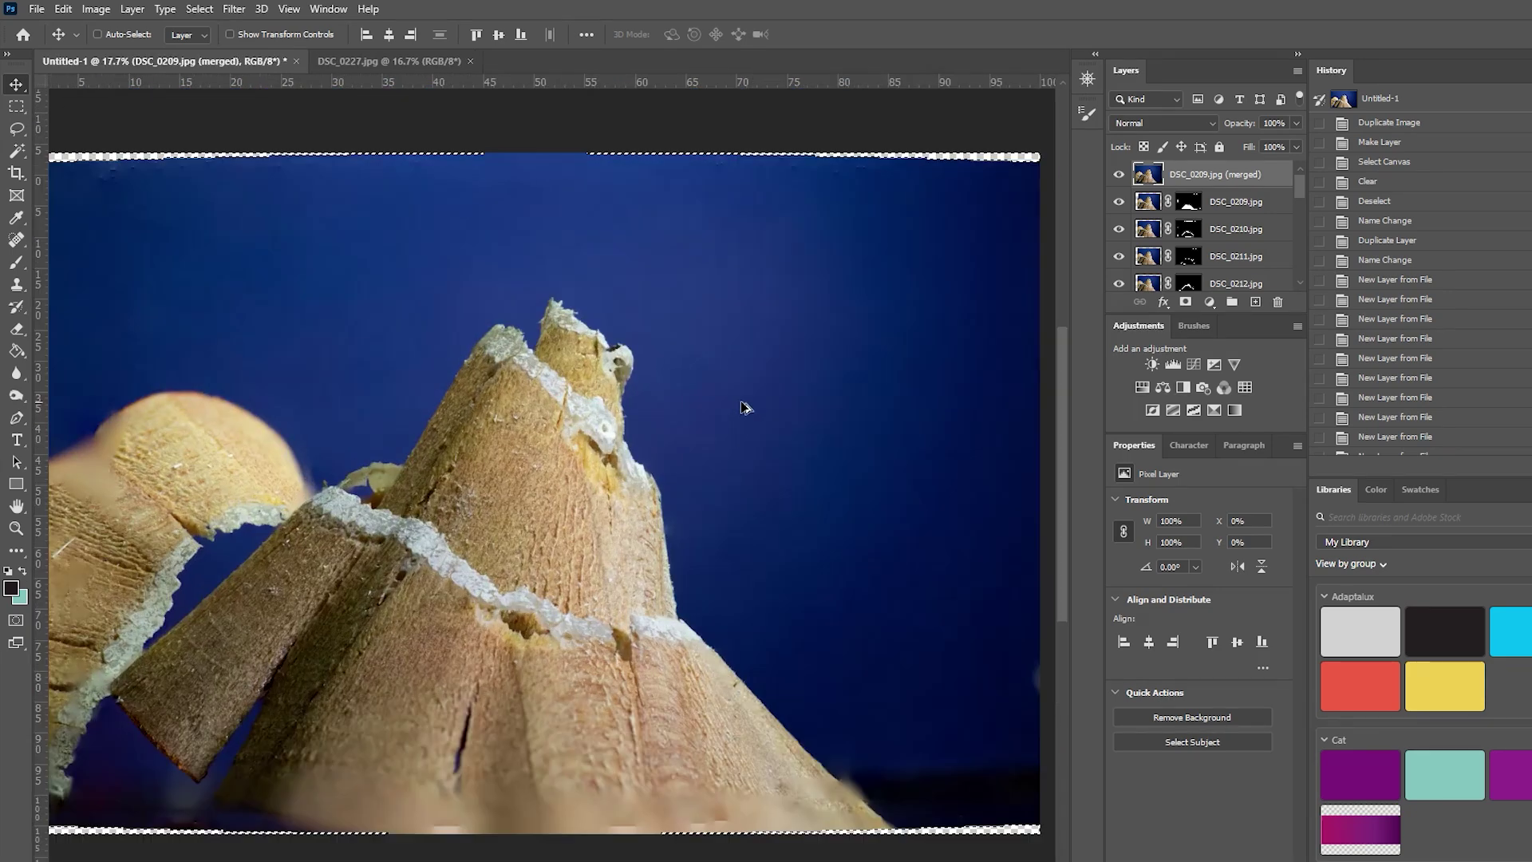
scroll(745, 407, down, 1)
scroll(743, 407, up, 1)
scroll(743, 408, down, 1)
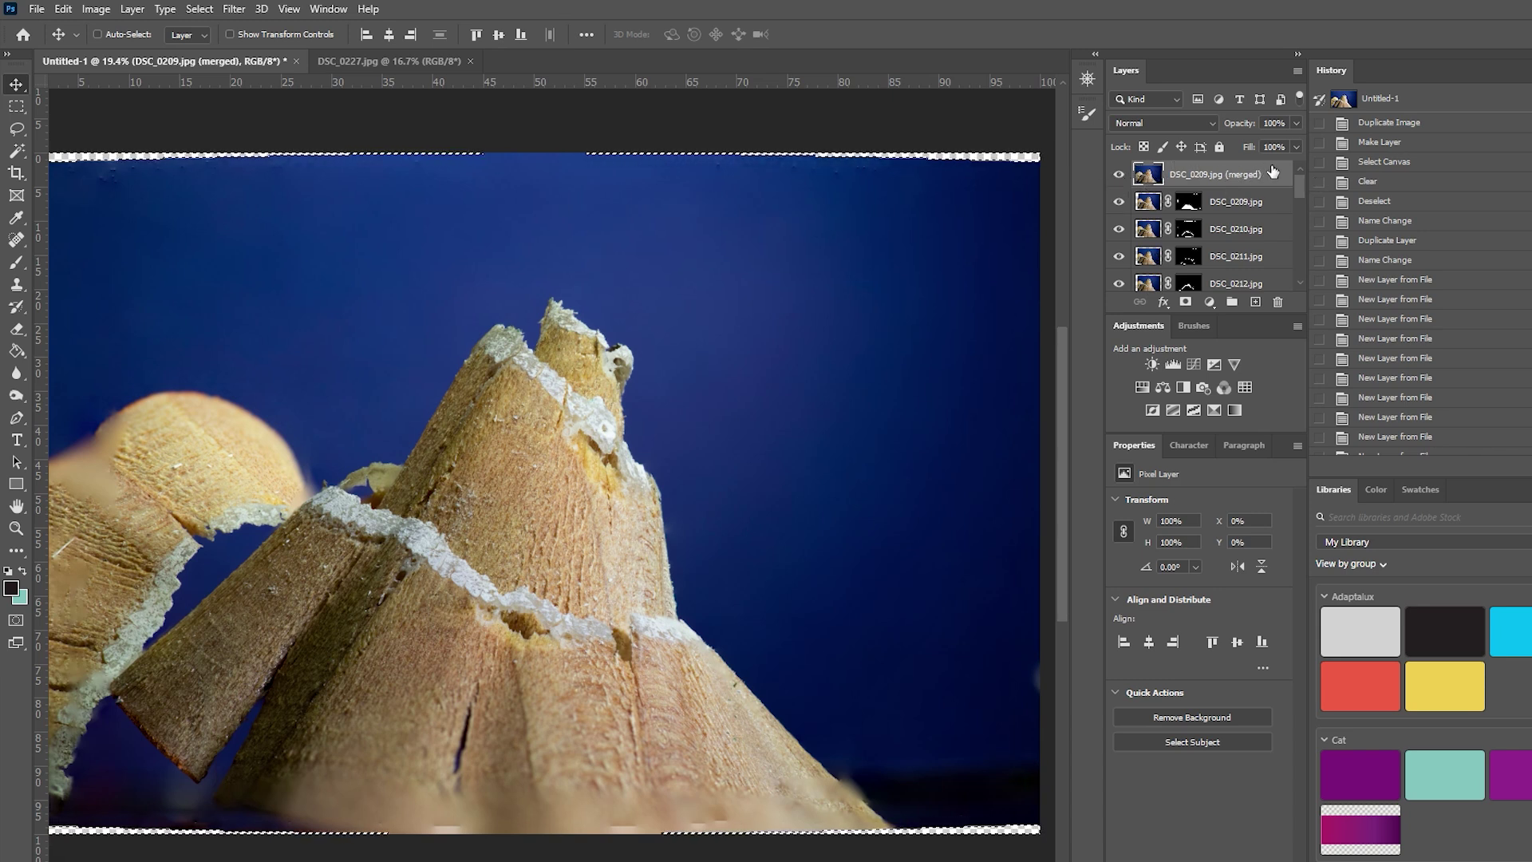
click(1121, 174)
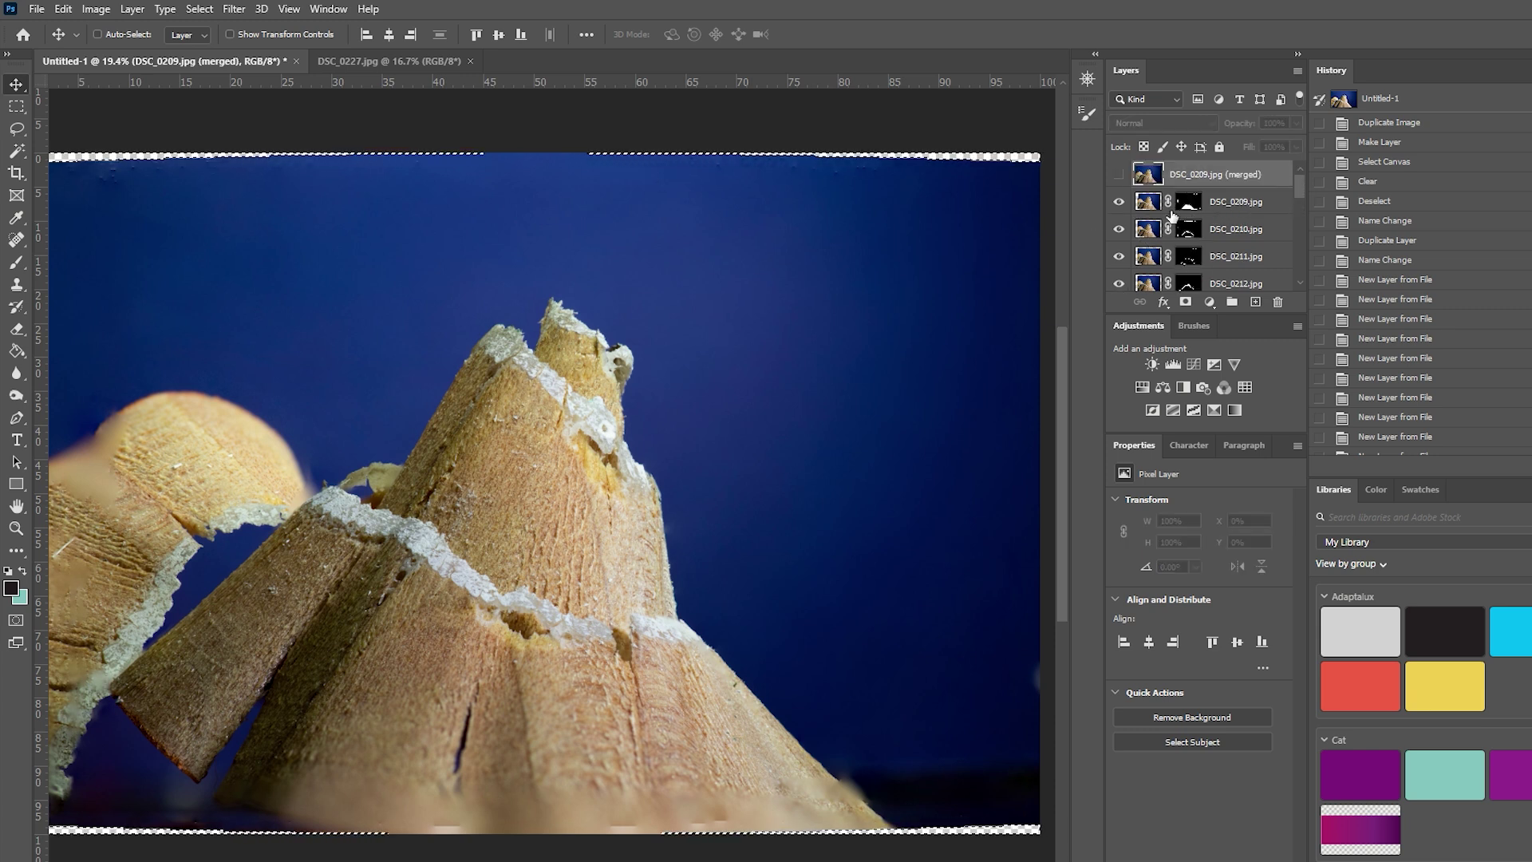
click(1120, 202)
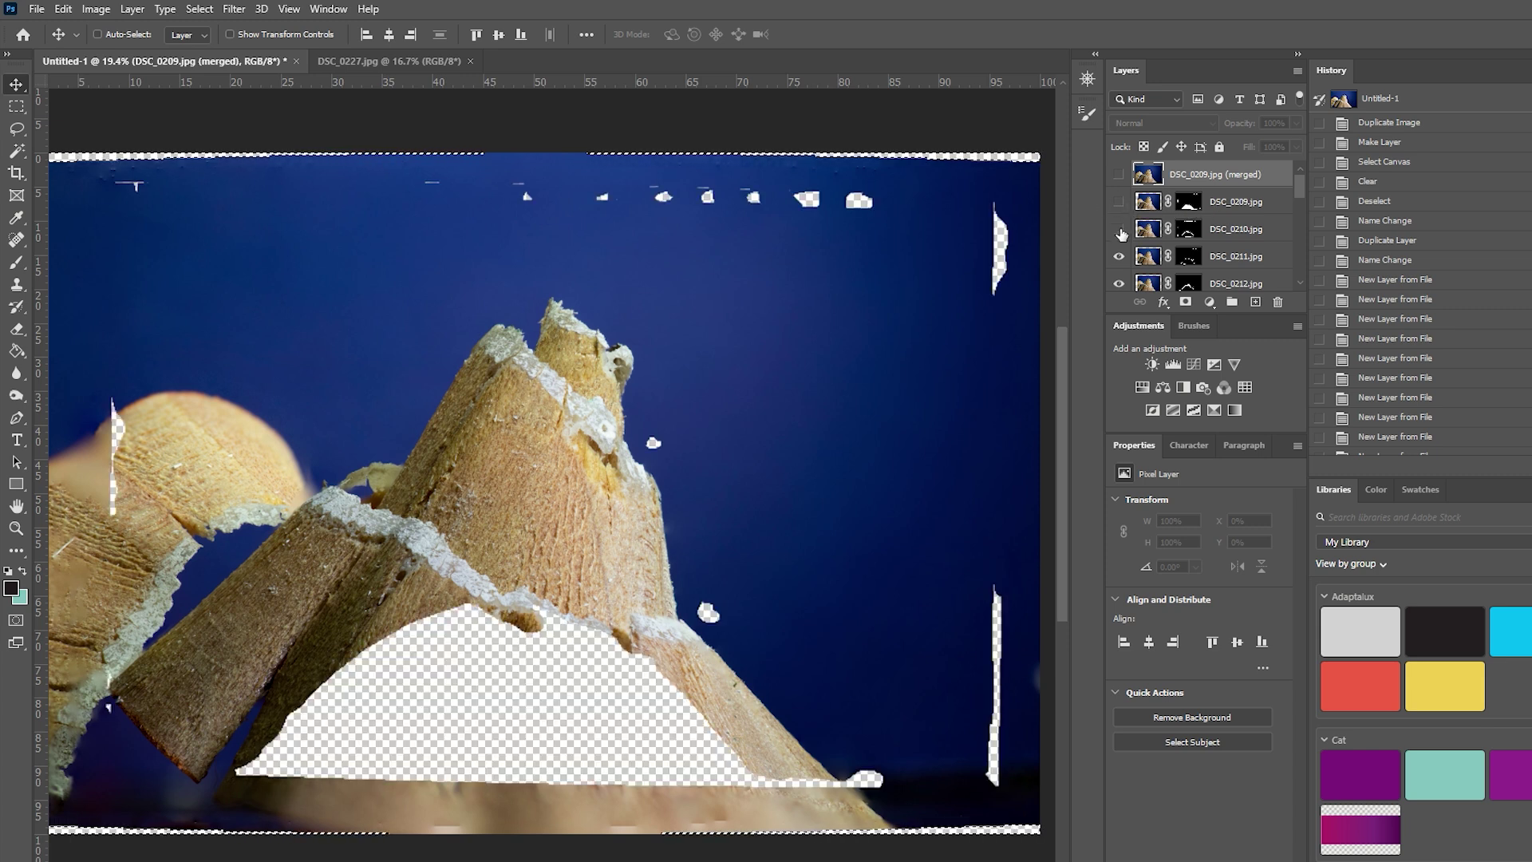
click(1121, 231)
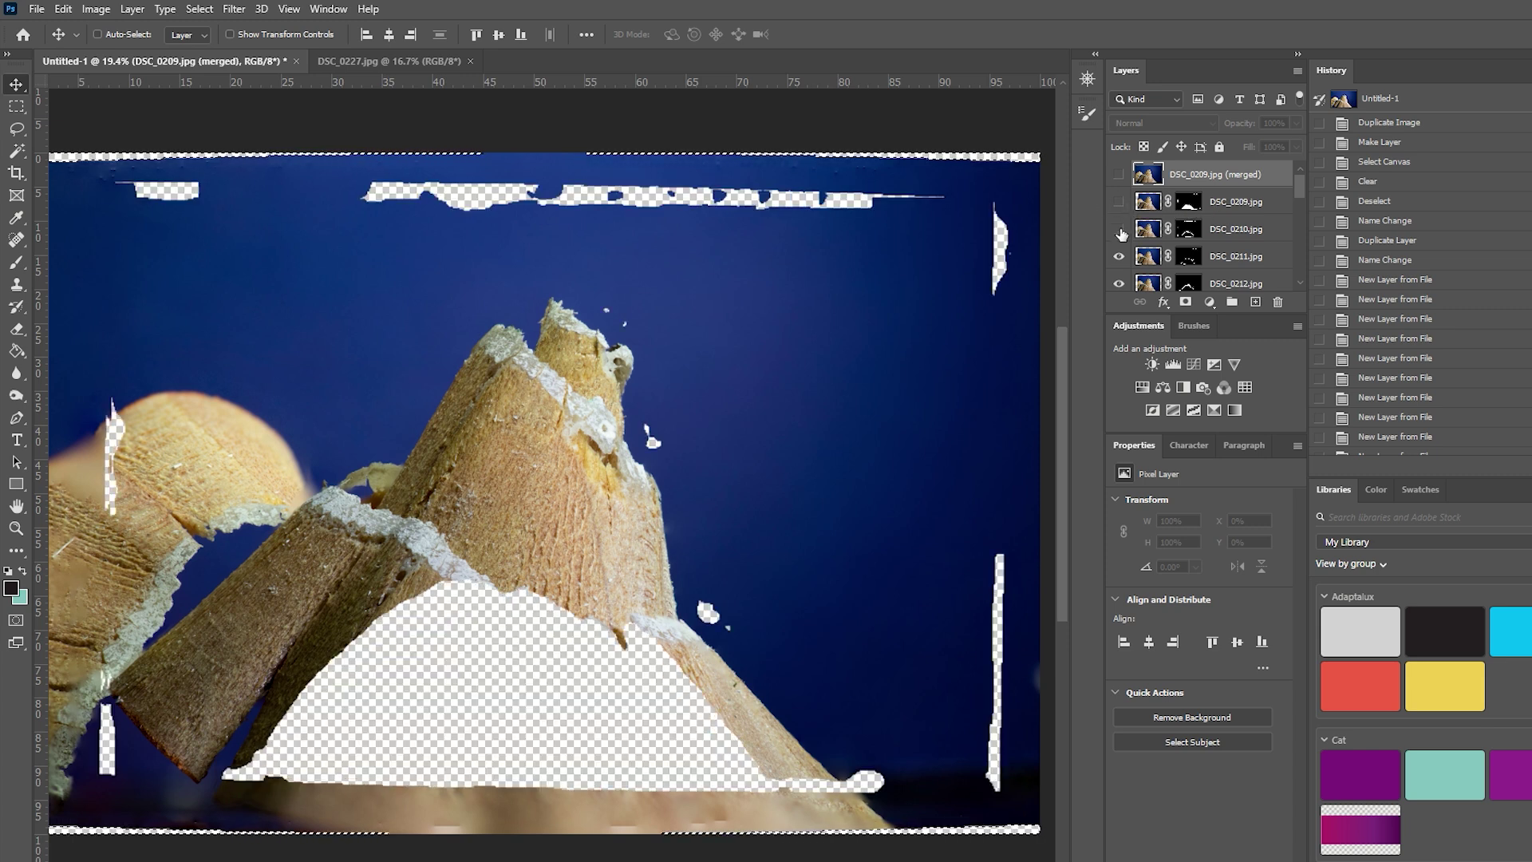
click(1119, 284)
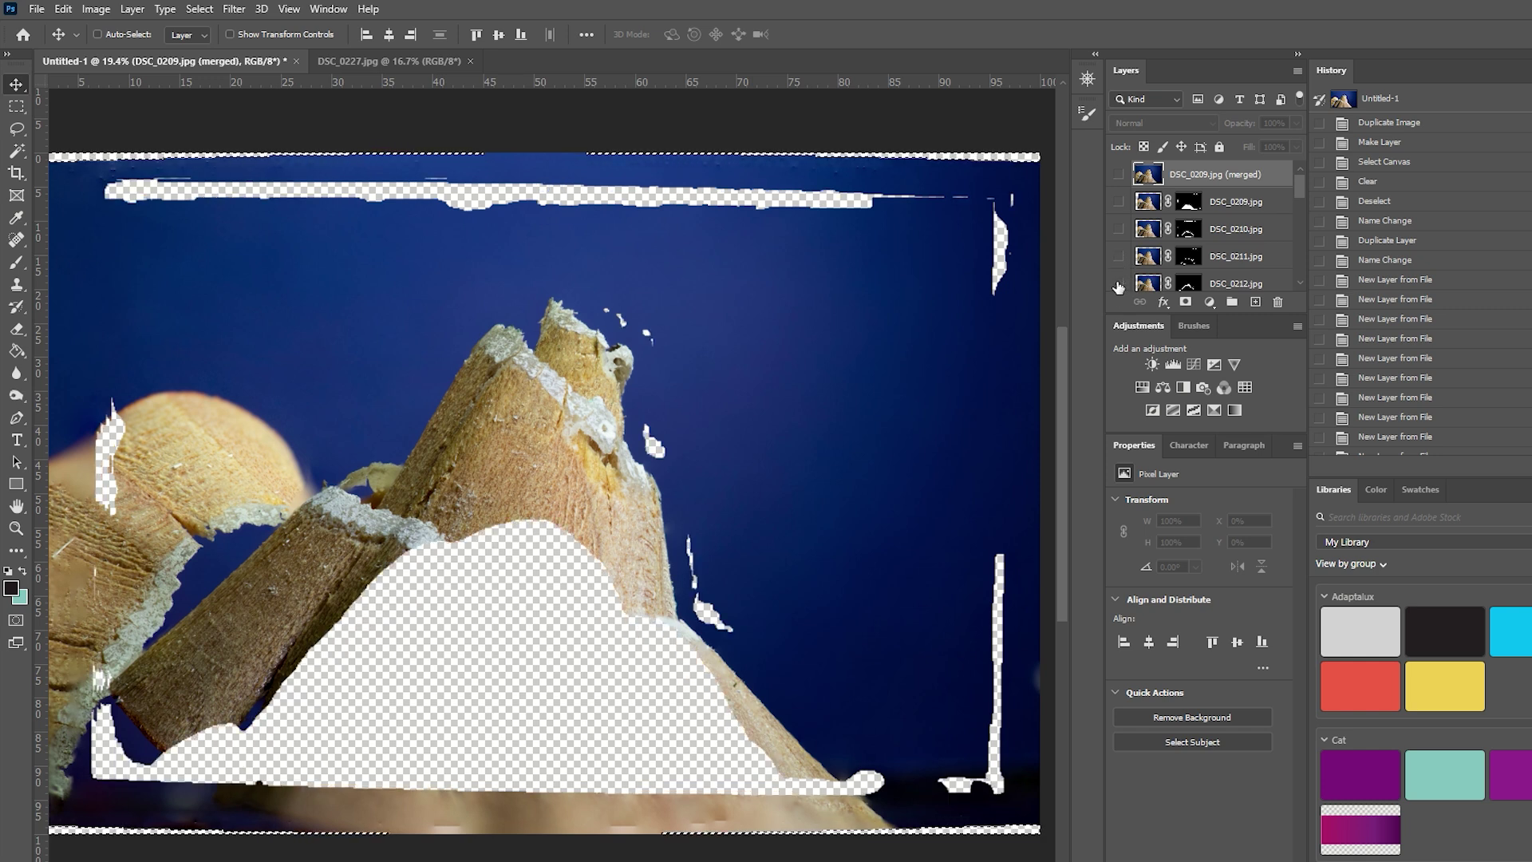
click(1119, 283)
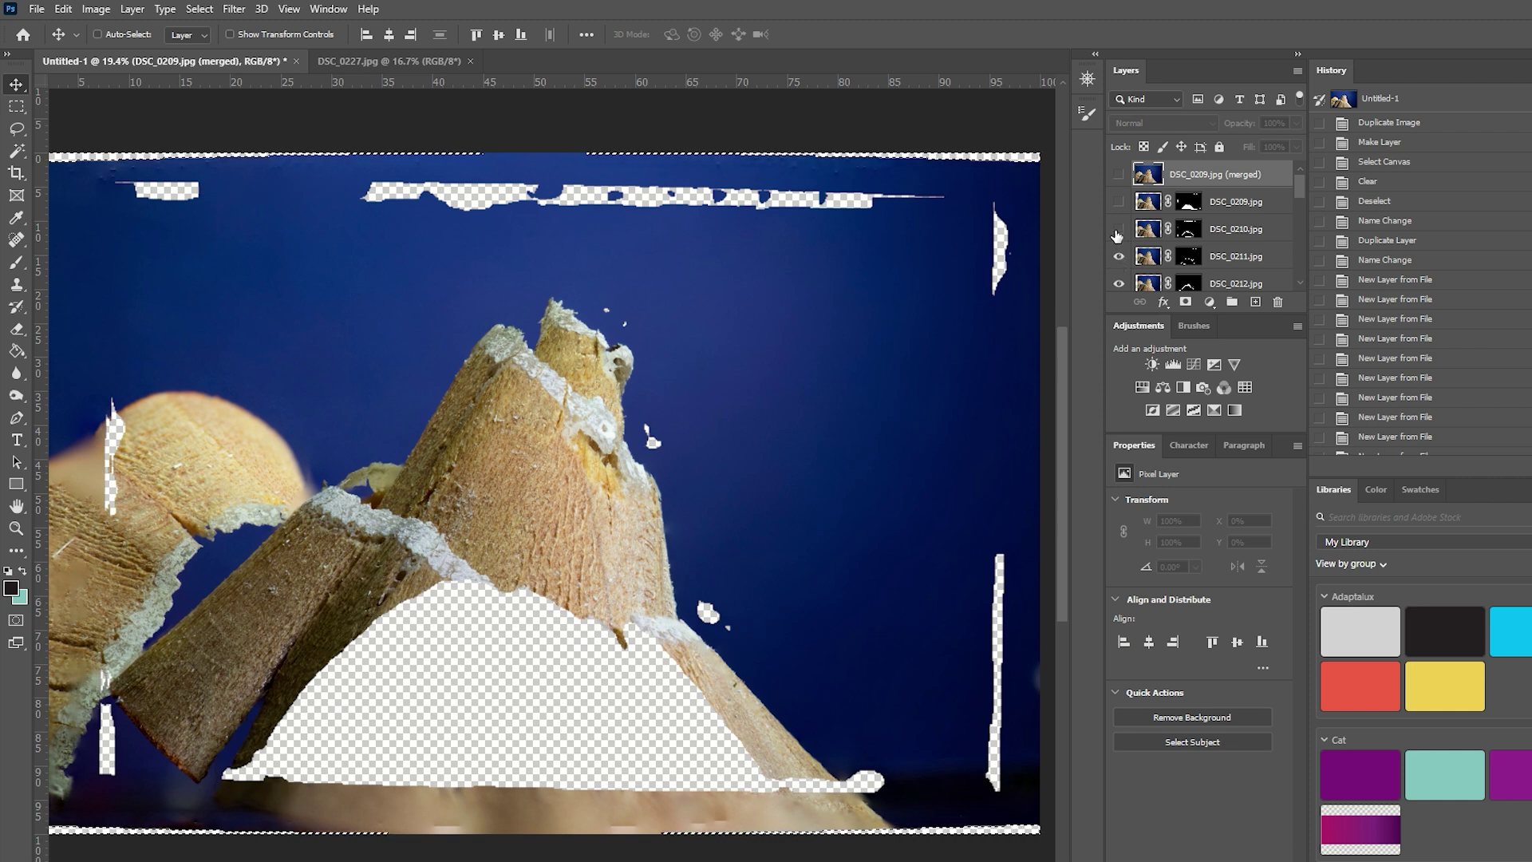
click(1118, 231)
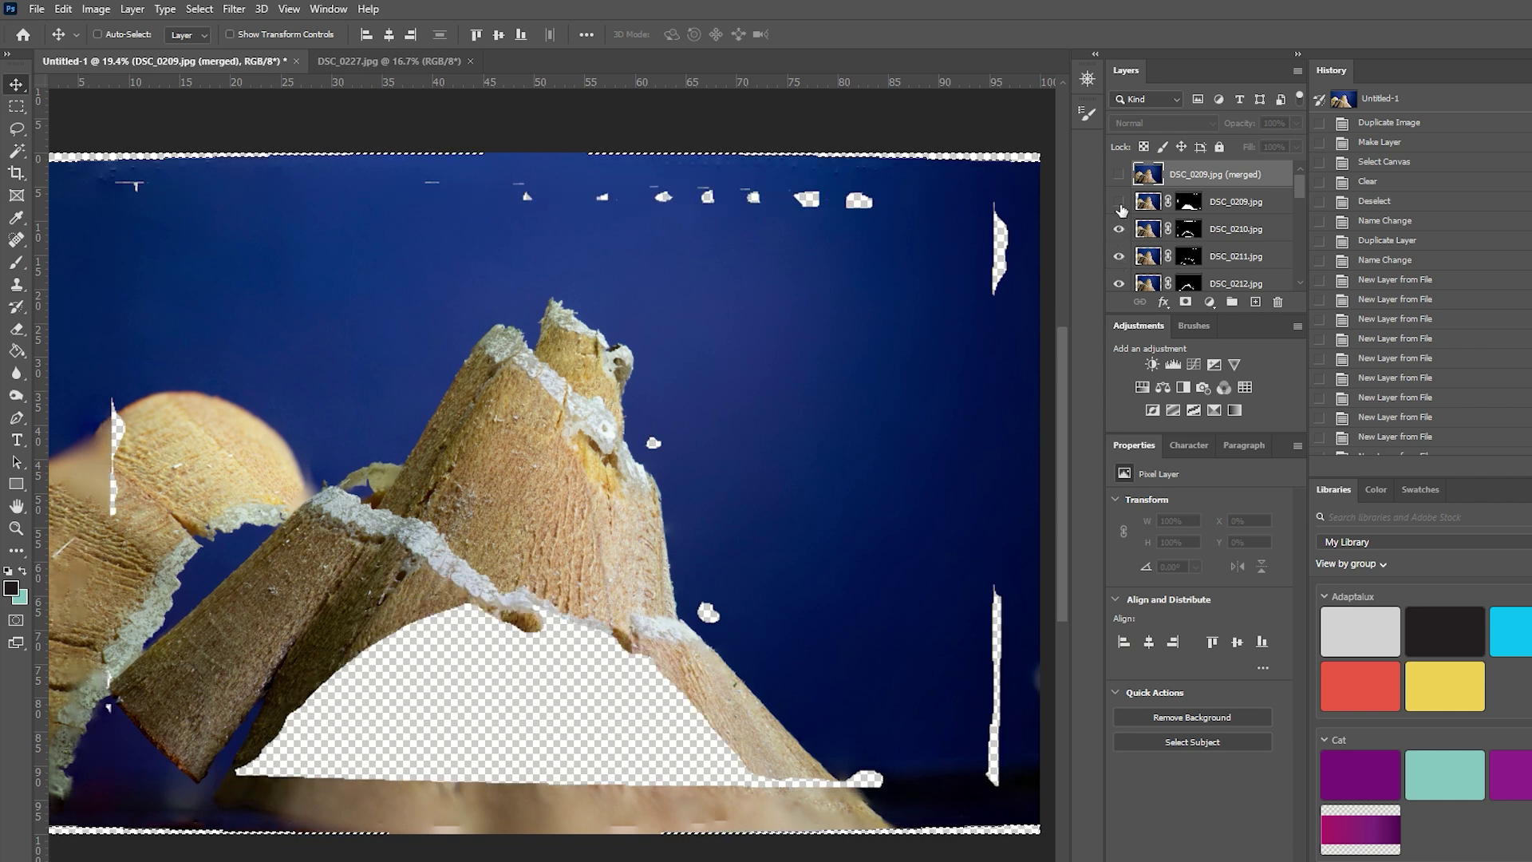
click(1118, 201)
click(1119, 174)
scroll(902, 452, down, 1)
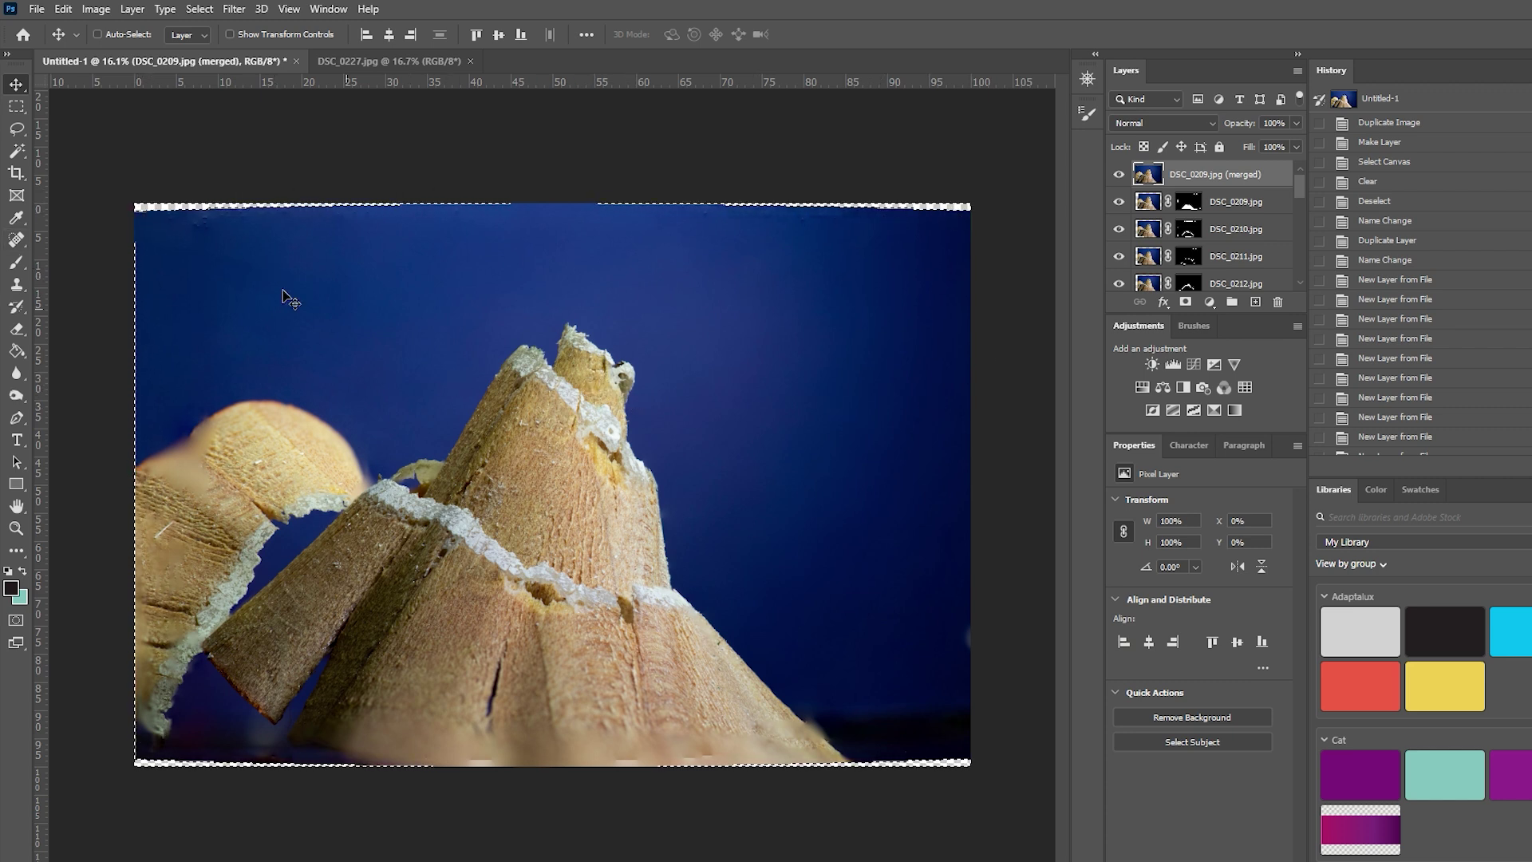
- Crop Untitled-1 by pulling the top-right corner inward and repositioning the image within the frame
click(19, 173)
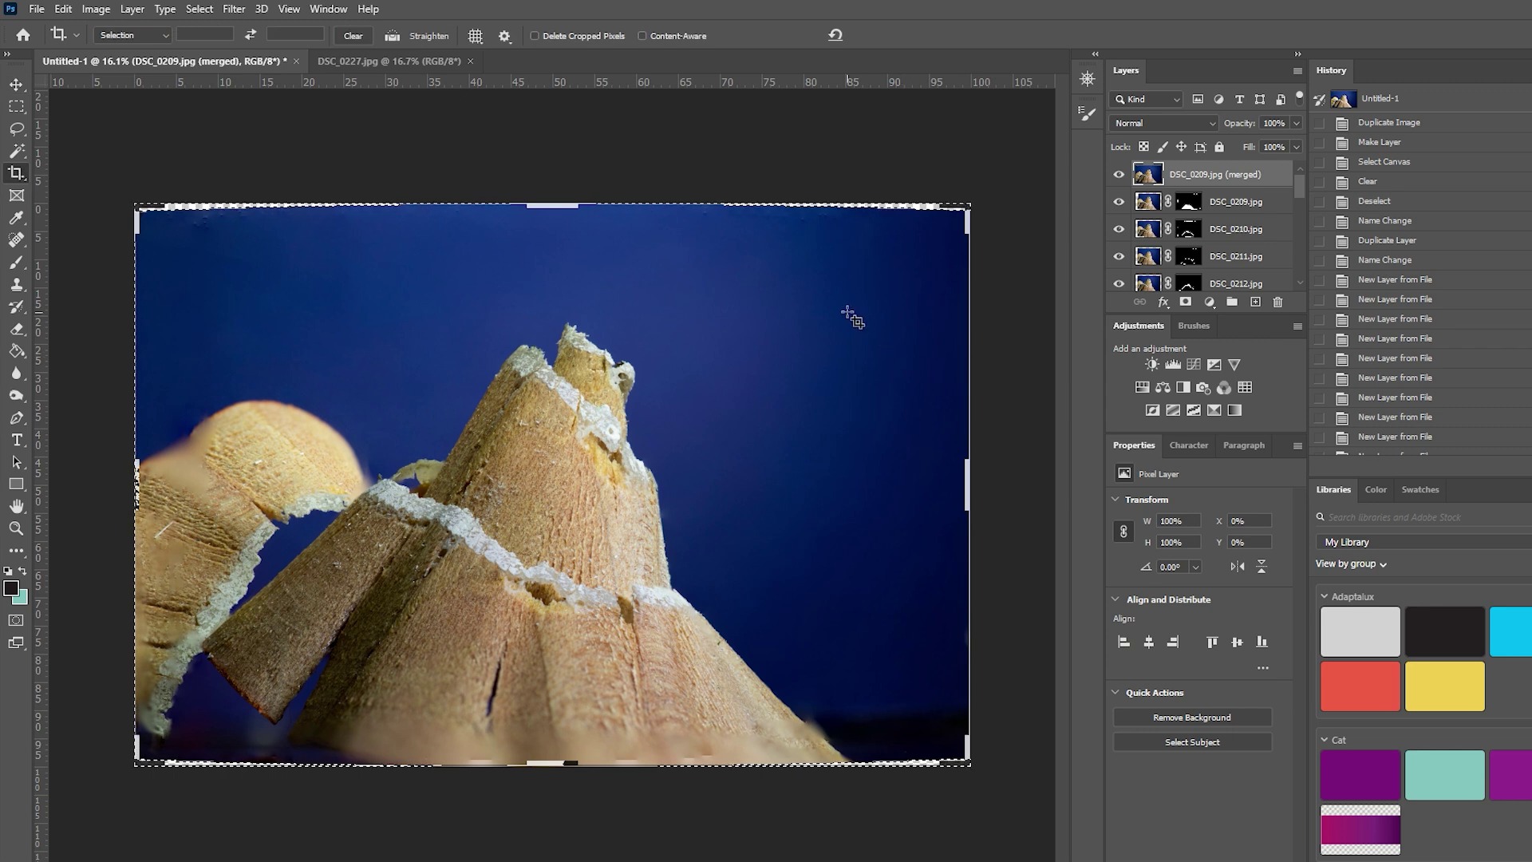
click(971, 215)
drag(971, 198, 916, 239)
mouse_move(722, 416)
mouse_down()
mouse_move(735, 423)
mouse_move(714, 422)
mouse_up()
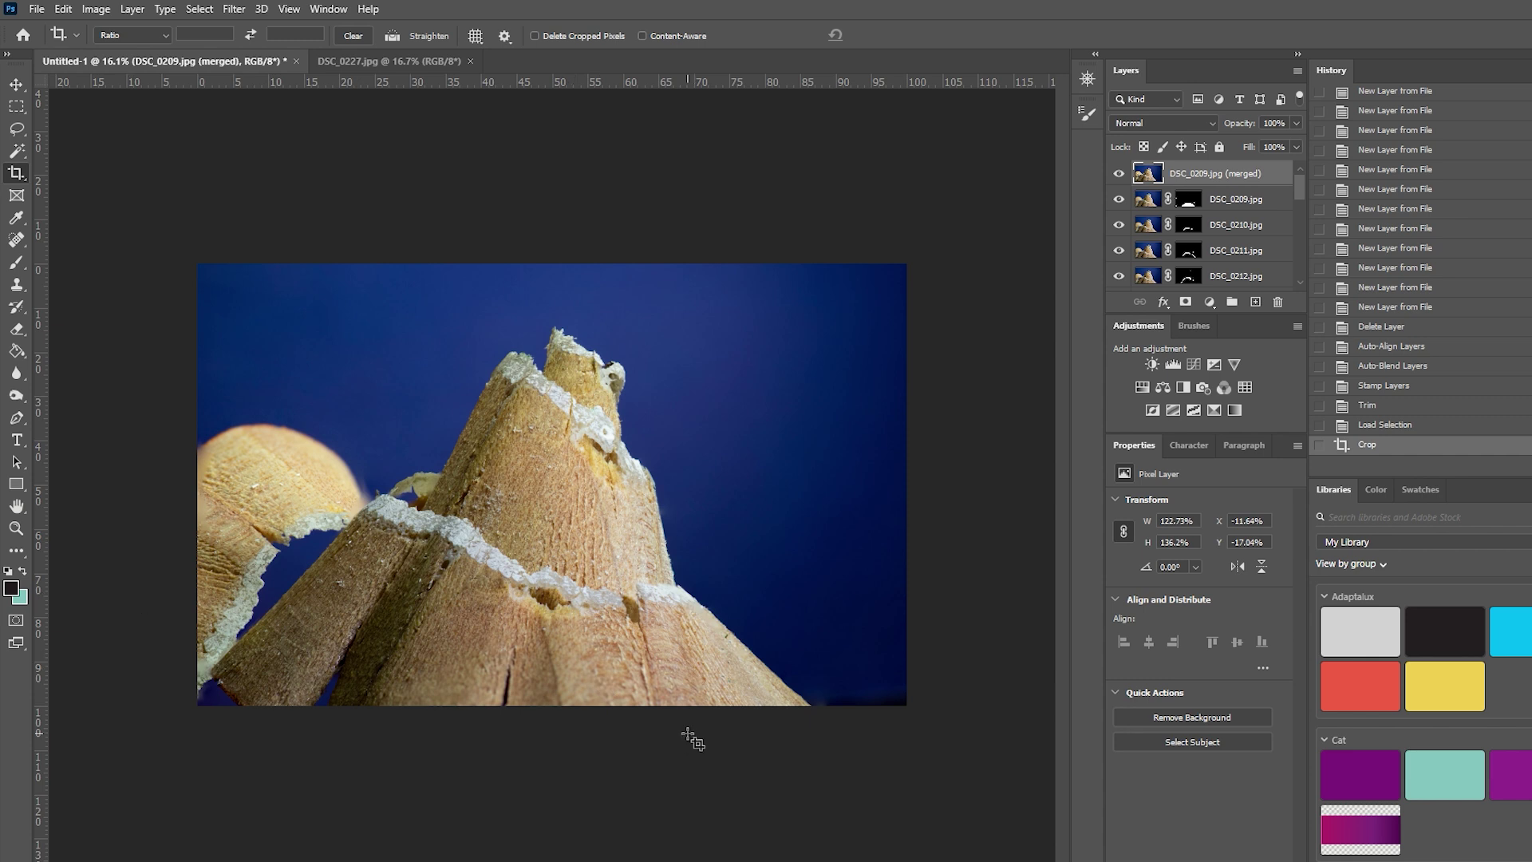
scroll(329, 468, up, 2)
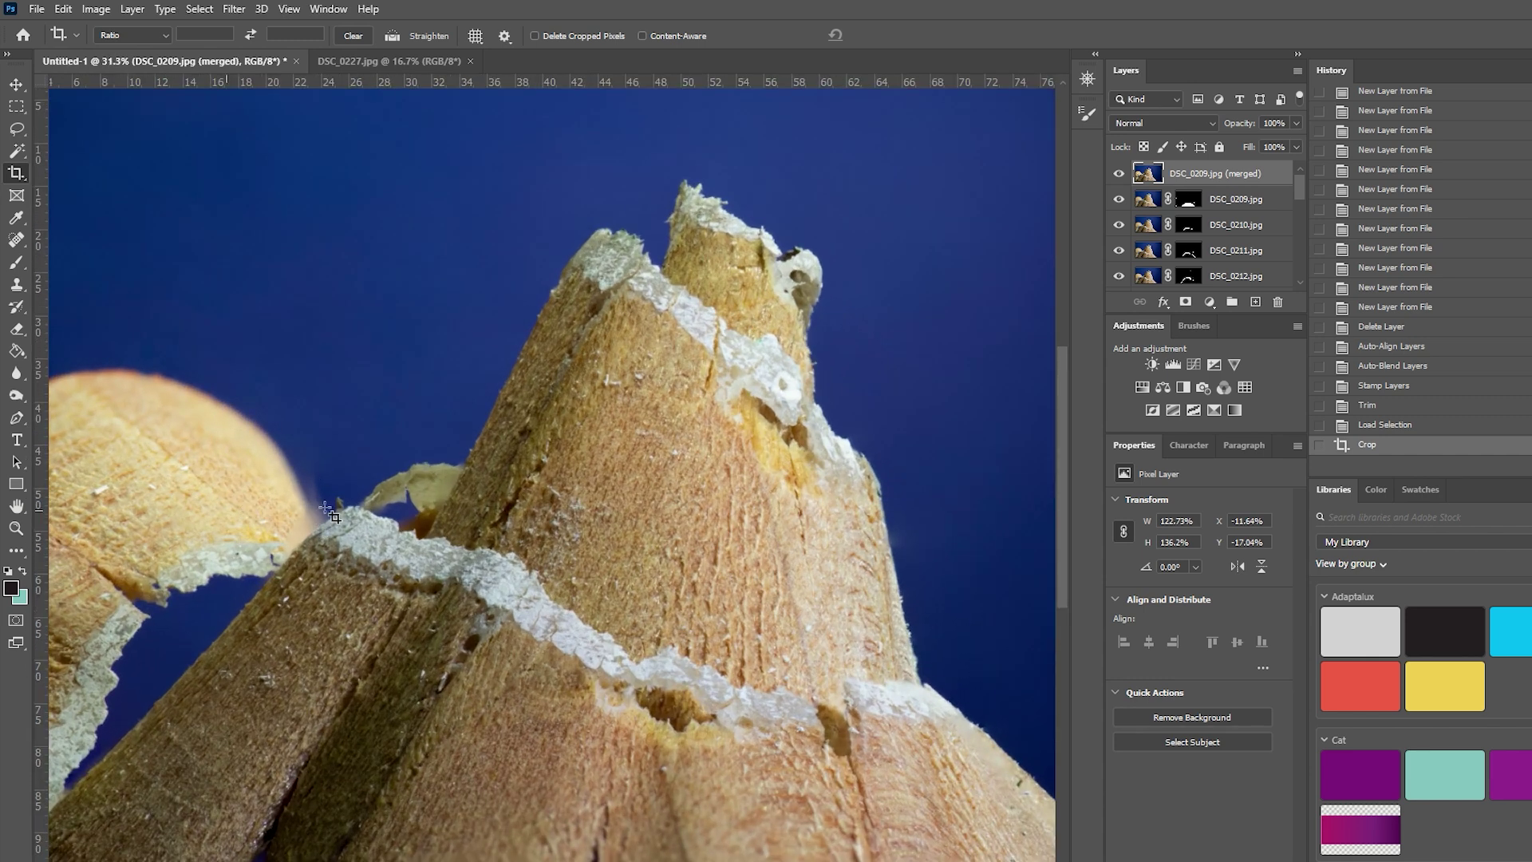
scroll(329, 515, up, 1)
scroll(319, 510, up, 1)
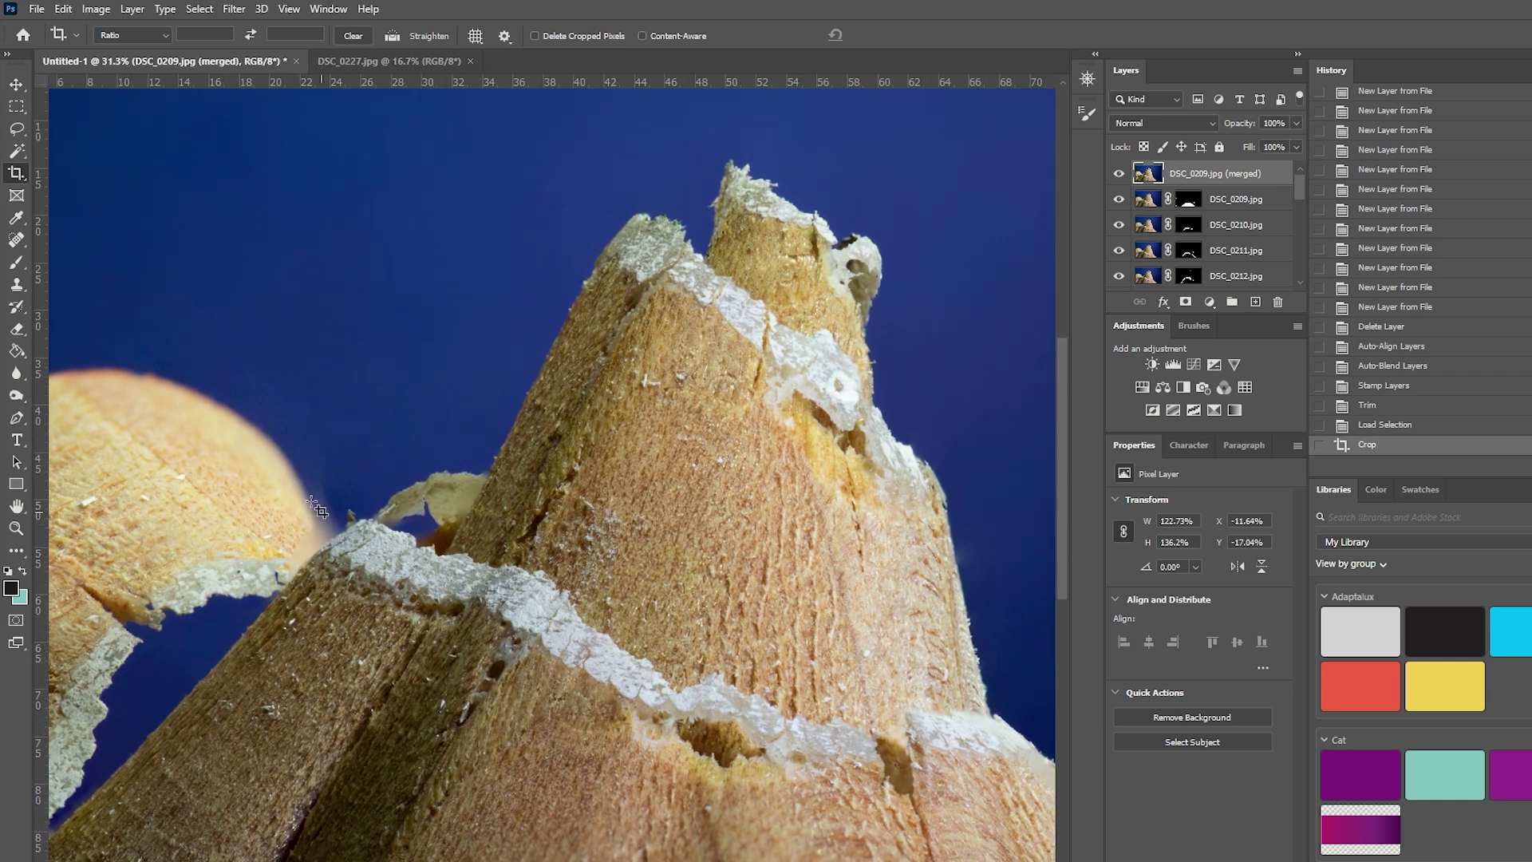
scroll(318, 509, up, 1)
scroll(312, 541, up, 5)
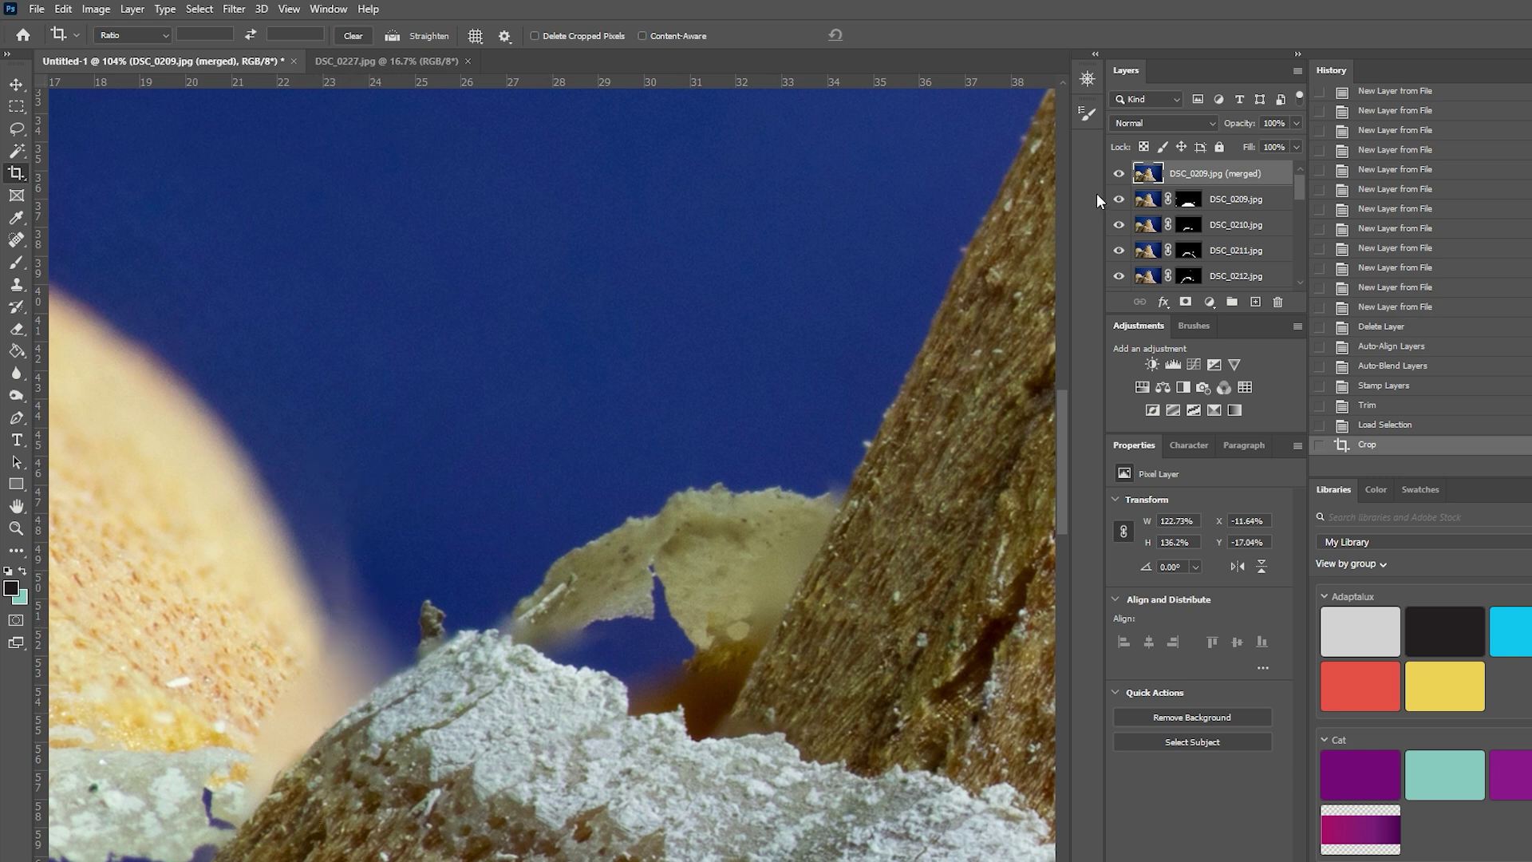
click(1119, 174)
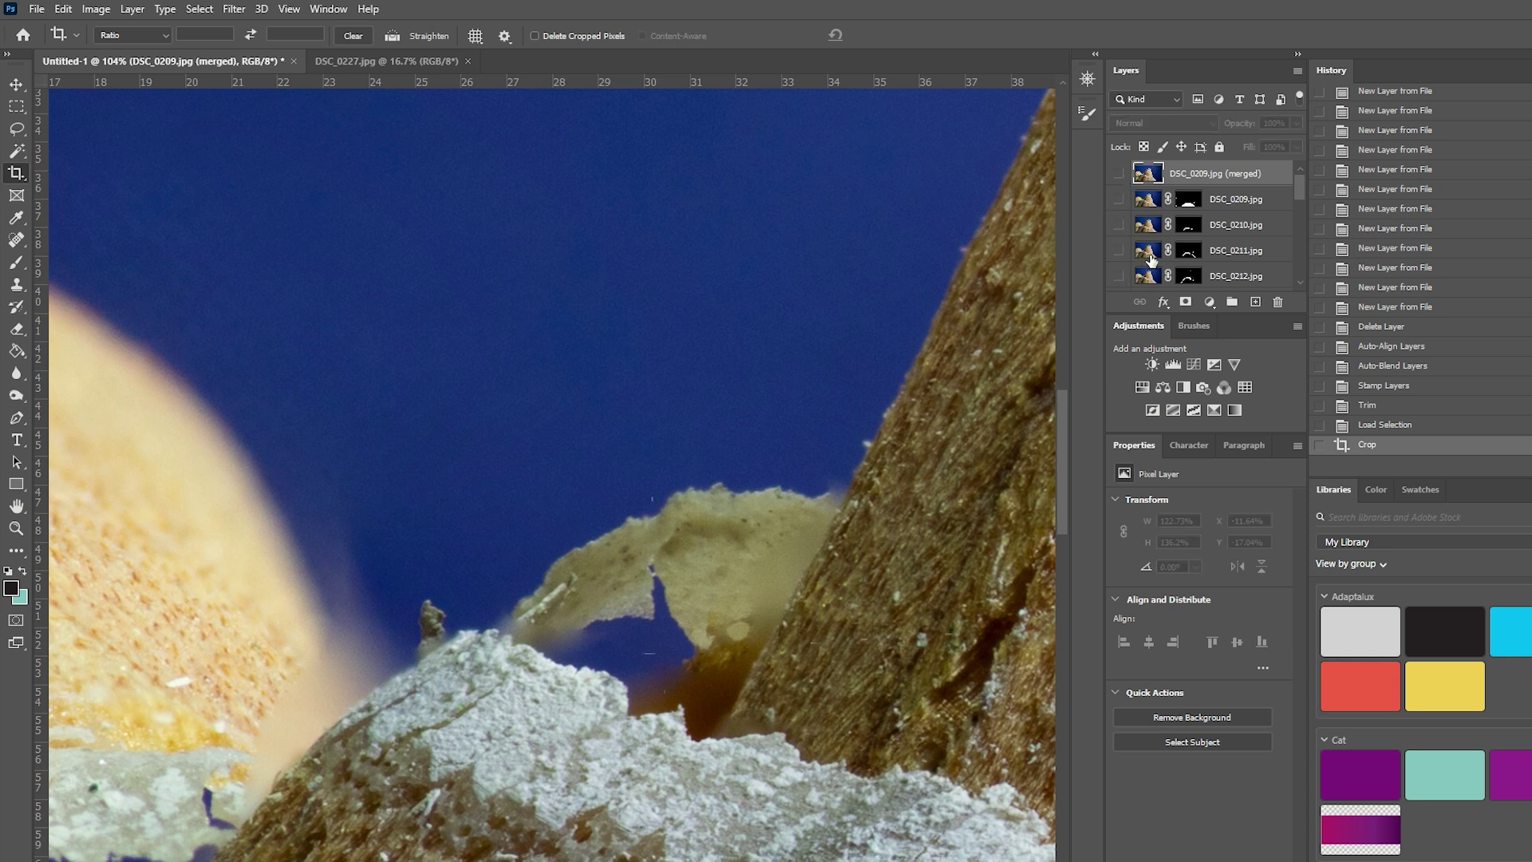
scroll(1152, 257, down, 1)
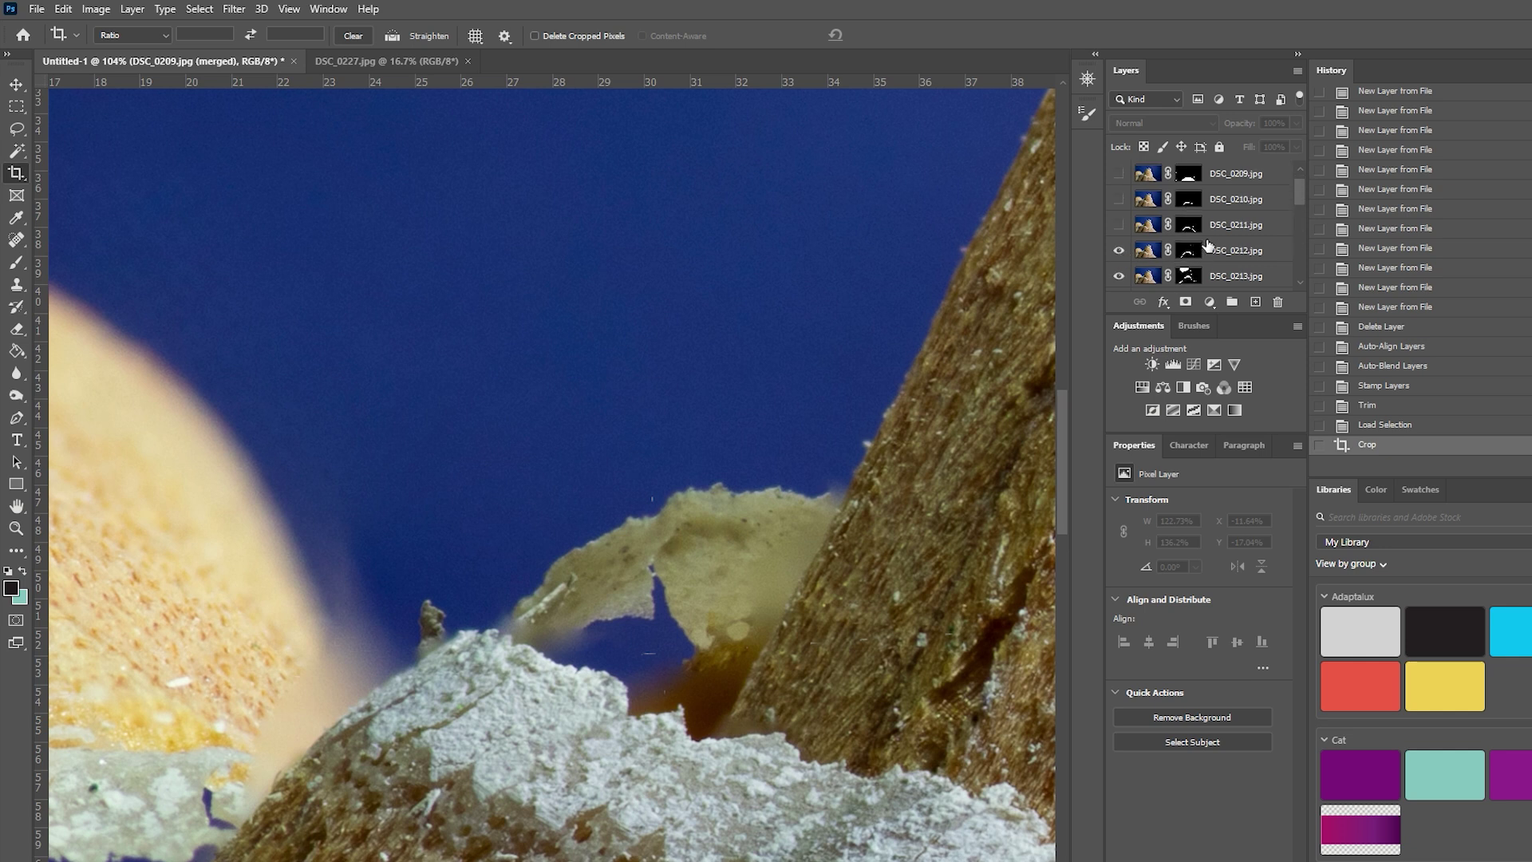
scroll(1207, 245, up, 1)
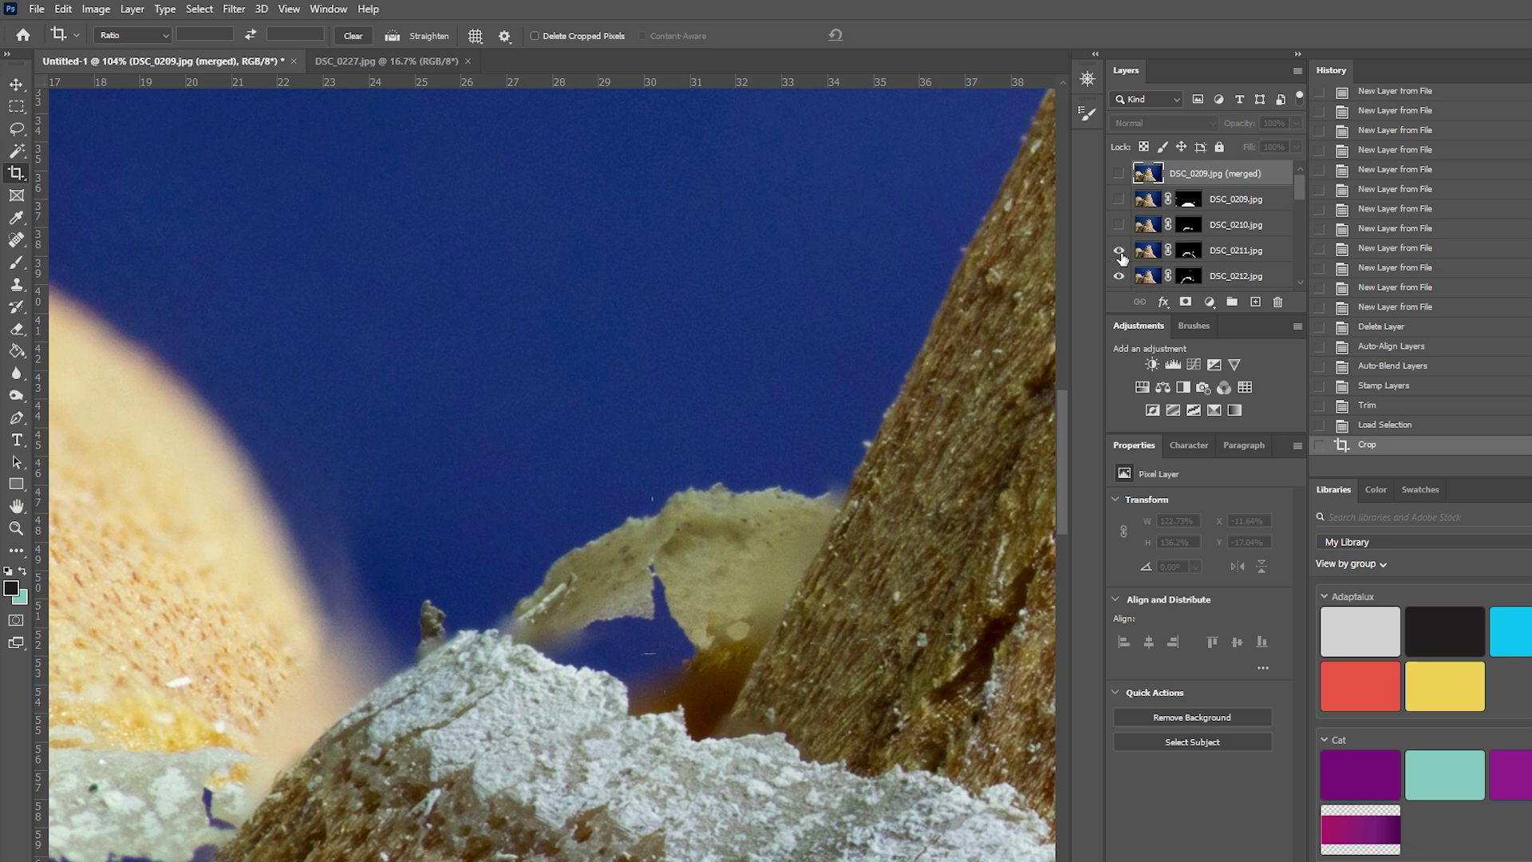
click(1120, 174)
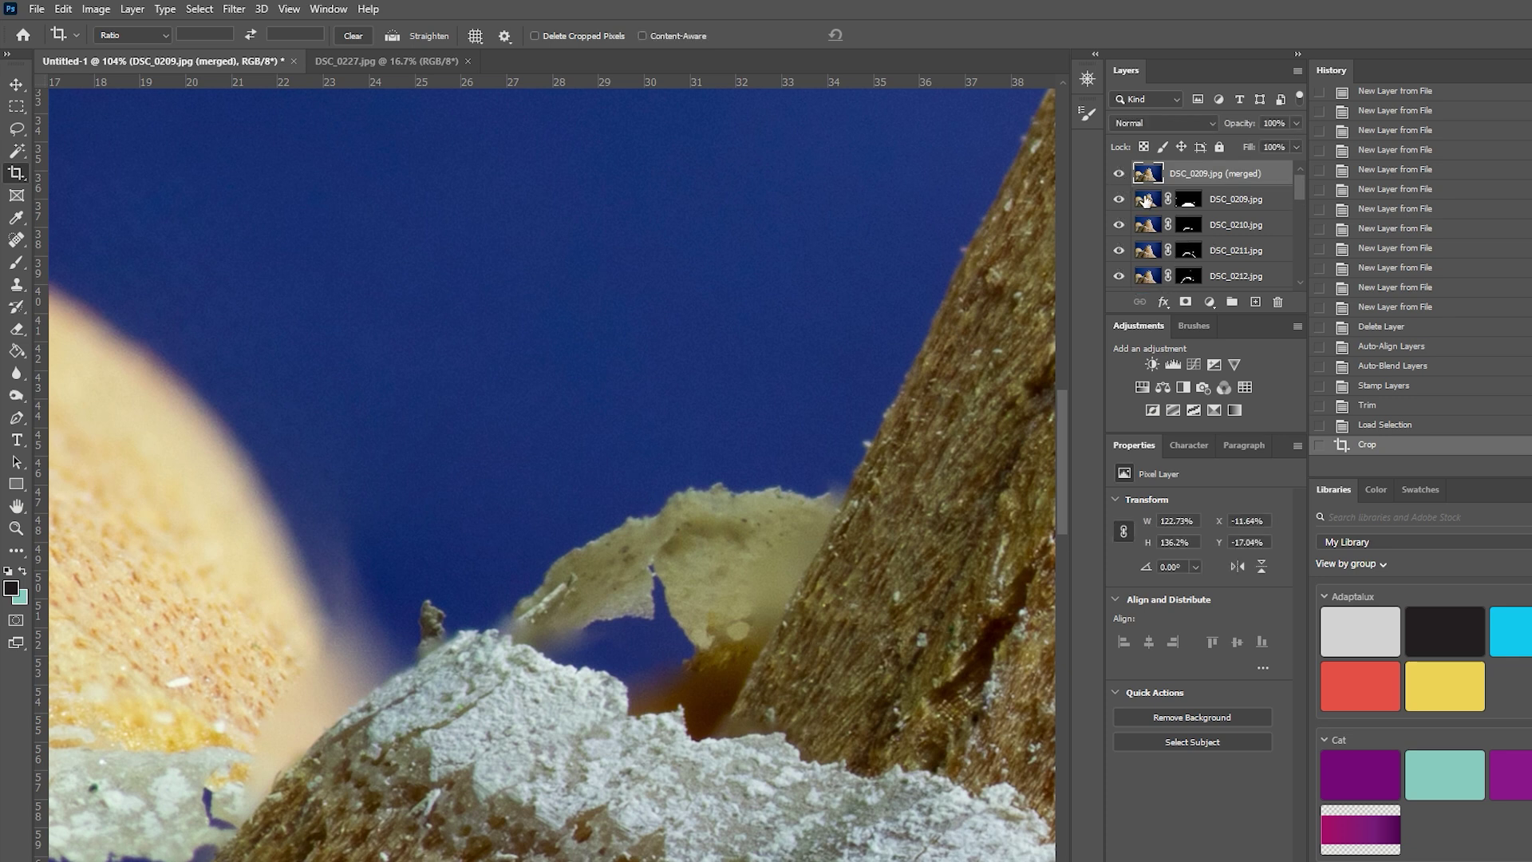
- Duplicate the merged layer so a copy sits on top of the layer stack
right_click(1211, 179)
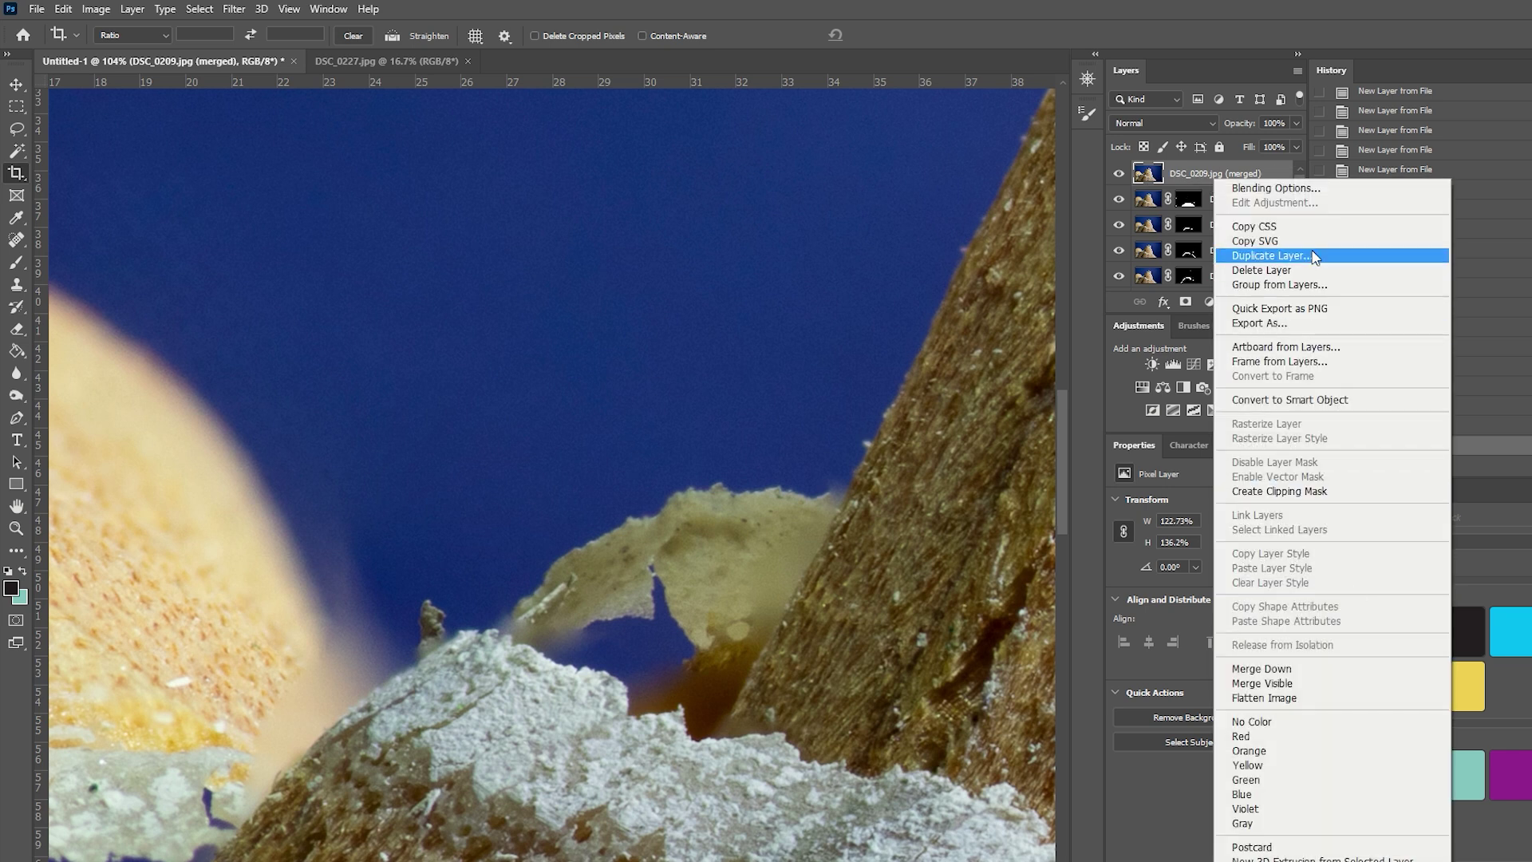
click(1275, 255)
click(976, 252)
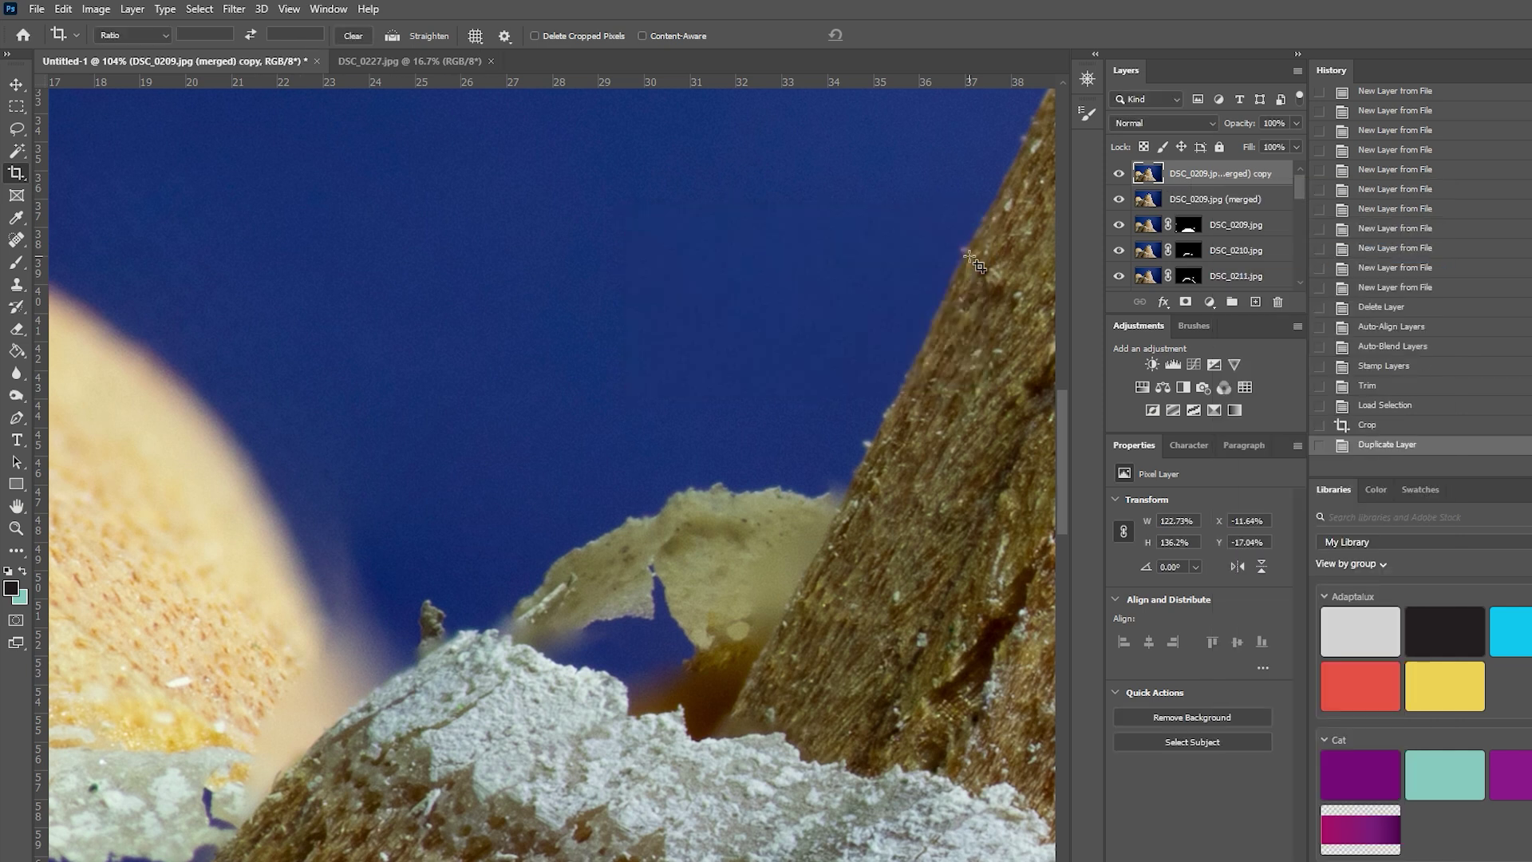
- Clone-stamp sampled blue background over the hazy smudges along and under the leaf
click(17, 285)
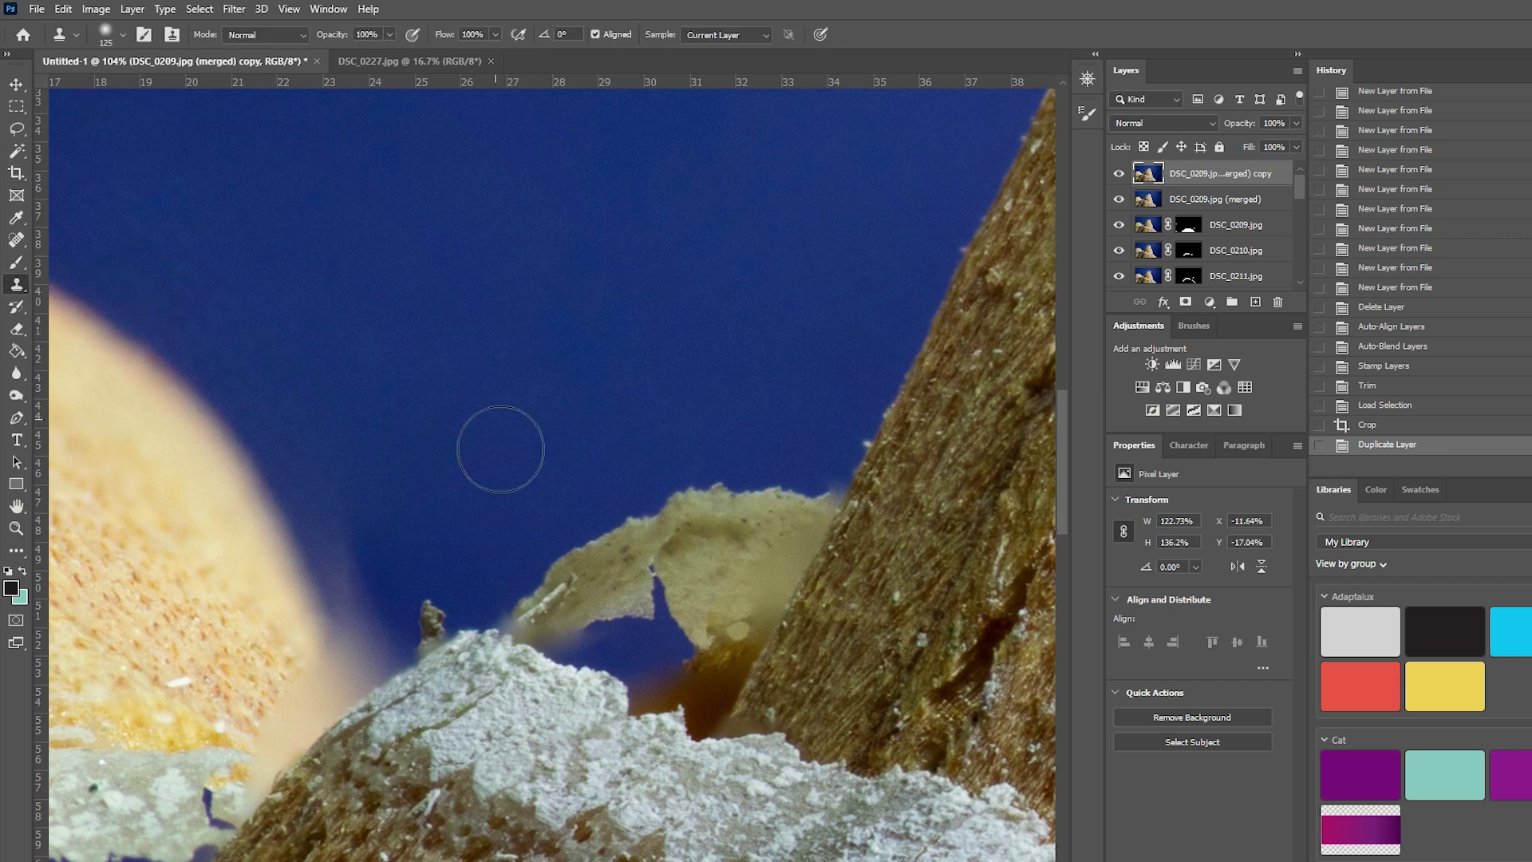
alt+click(434, 409)
mouse_move(366, 529)
mouse_down()
mouse_move(369, 589)
mouse_move(314, 400)
mouse_move(359, 499)
mouse_up()
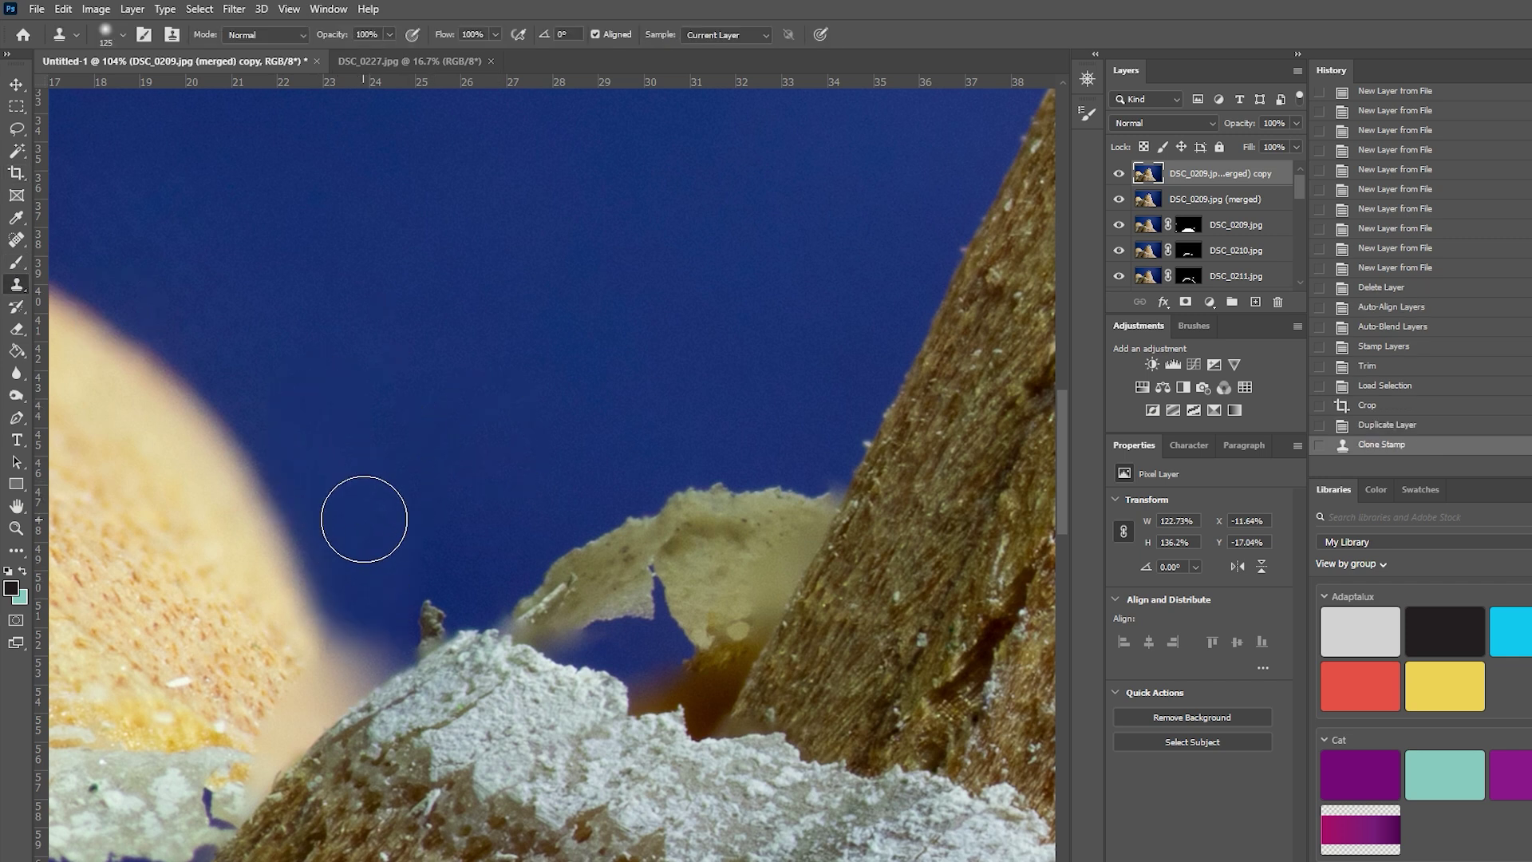
key(bracketleft)
key(bracketleft)
key(bracketleft)
key(bracketleft)
mouse_move(376, 657)
mouse_down()
mouse_move(364, 552)
mouse_move(383, 652)
mouse_move(392, 611)
mouse_move(358, 444)
mouse_move(343, 539)
mouse_move(374, 665)
mouse_move(356, 577)
mouse_up()
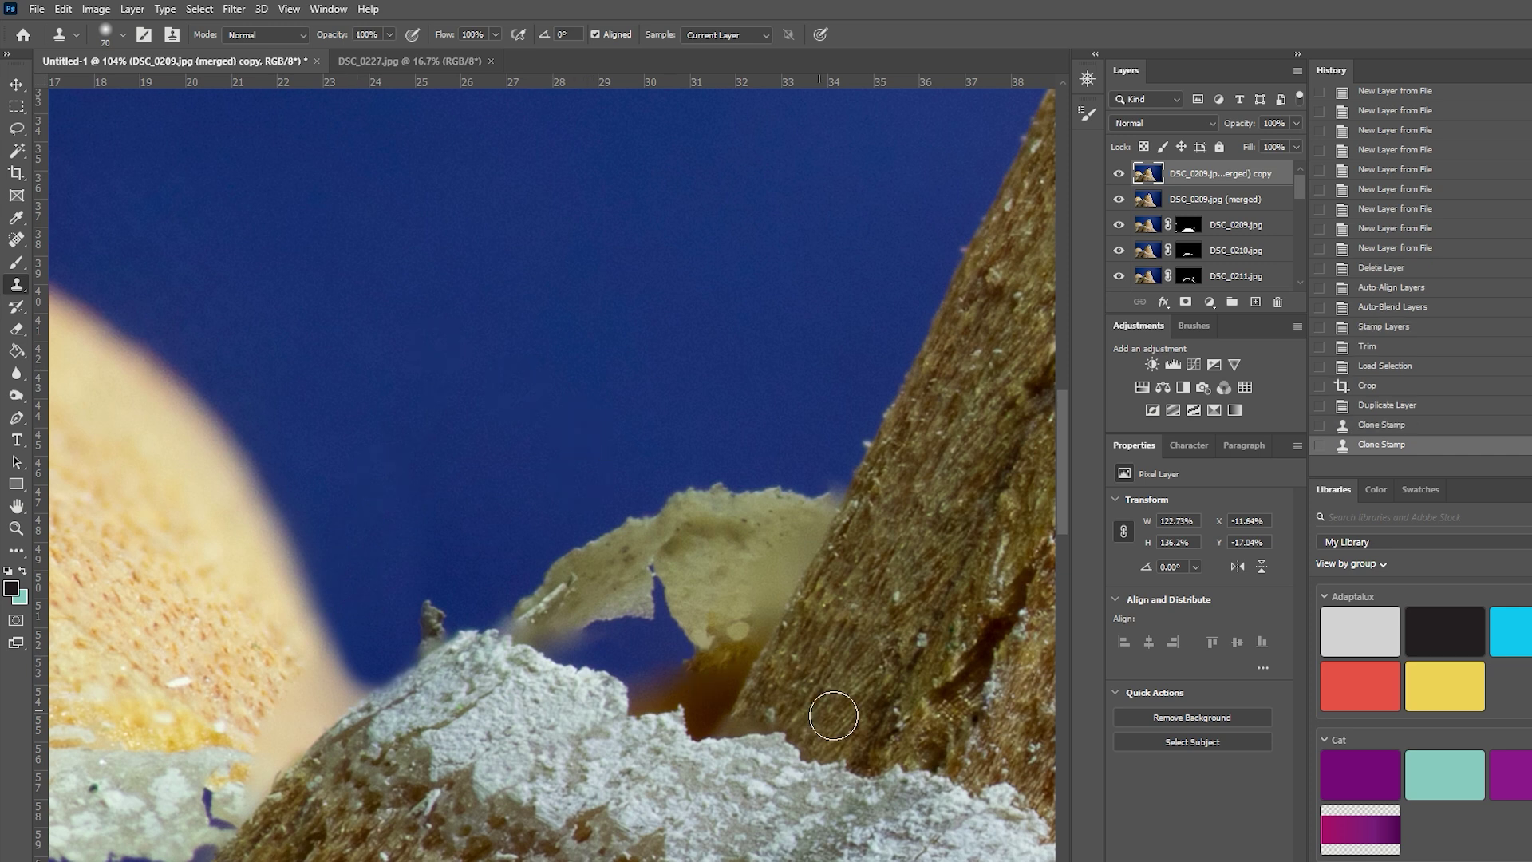
mouse_move(633, 643)
mouse_down()
mouse_move(593, 656)
mouse_move(639, 647)
mouse_up()
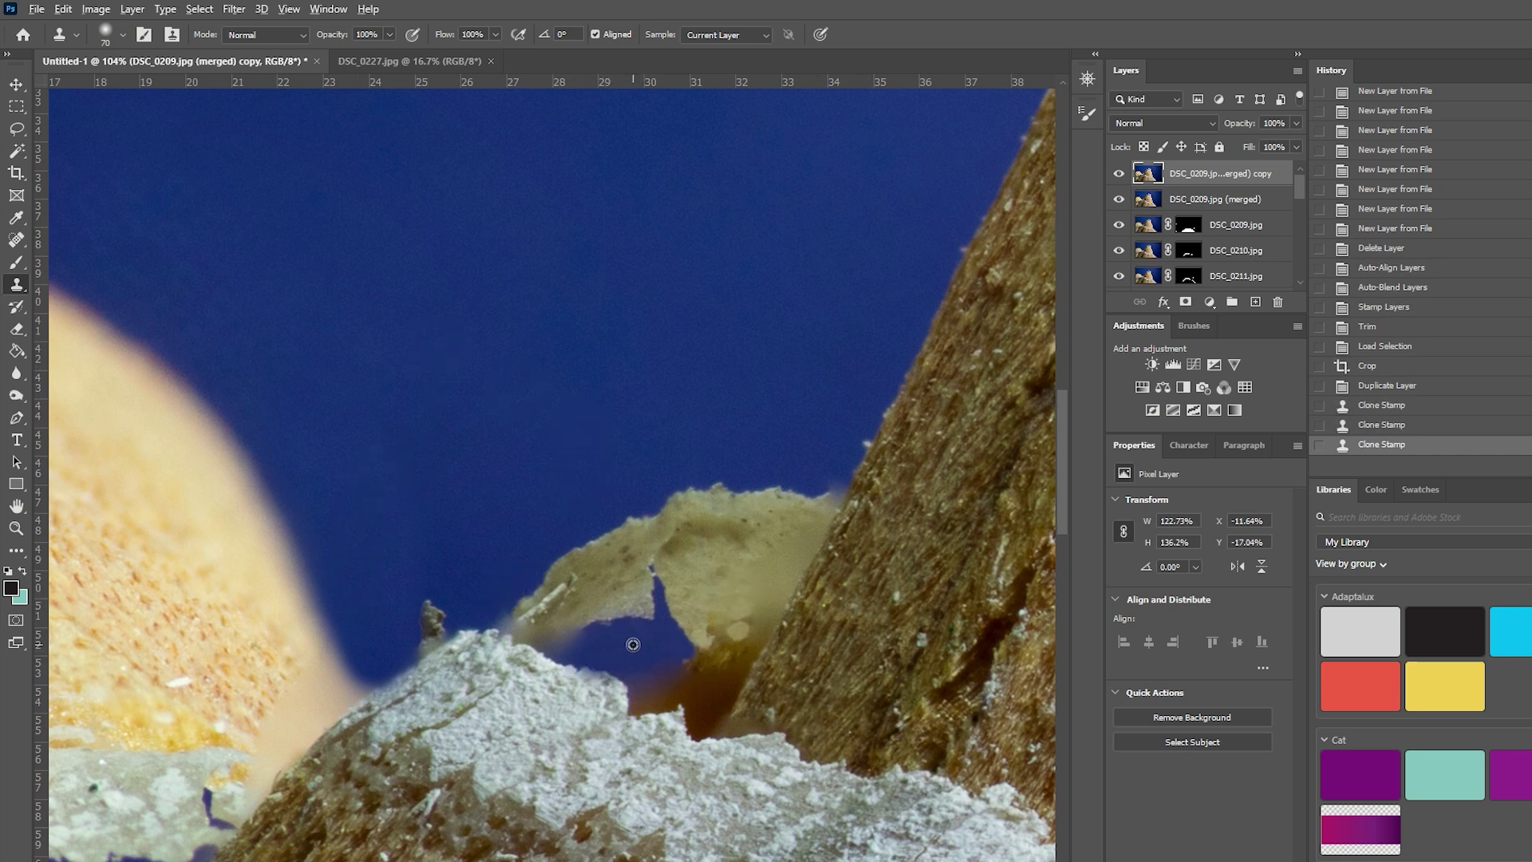
alt+click(534, 477)
mouse_move(643, 670)
mouse_down()
mouse_move(650, 684)
mouse_move(645, 644)
mouse_move(656, 650)
mouse_up()
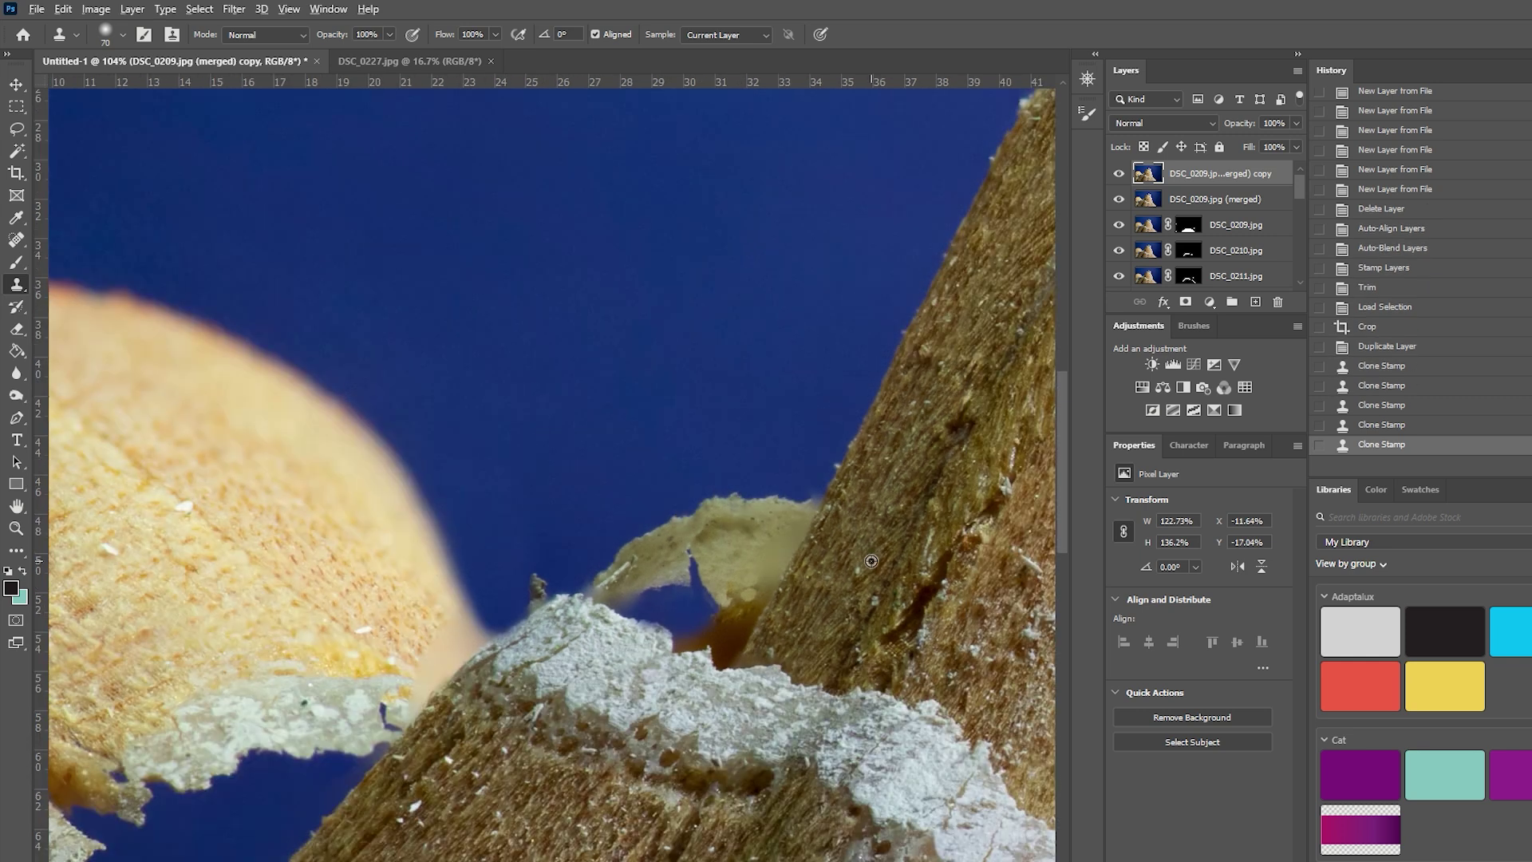
- Even out the blue background near the lower-right corner with a 500 clone brush
scroll(837, 547, down, 5)
scroll(354, 608, down, 3)
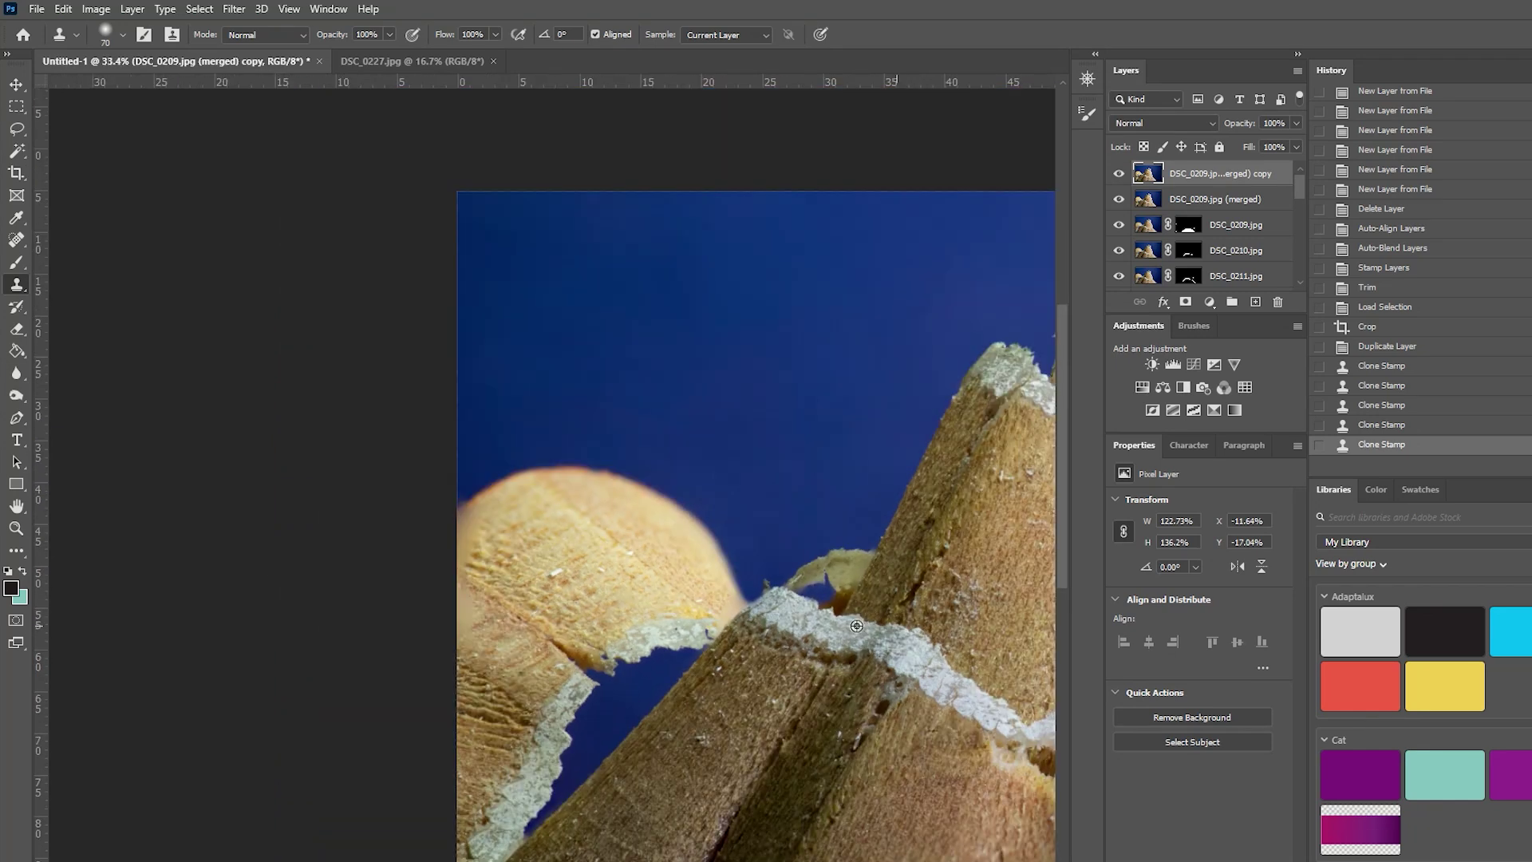
scroll(883, 652, up, 2)
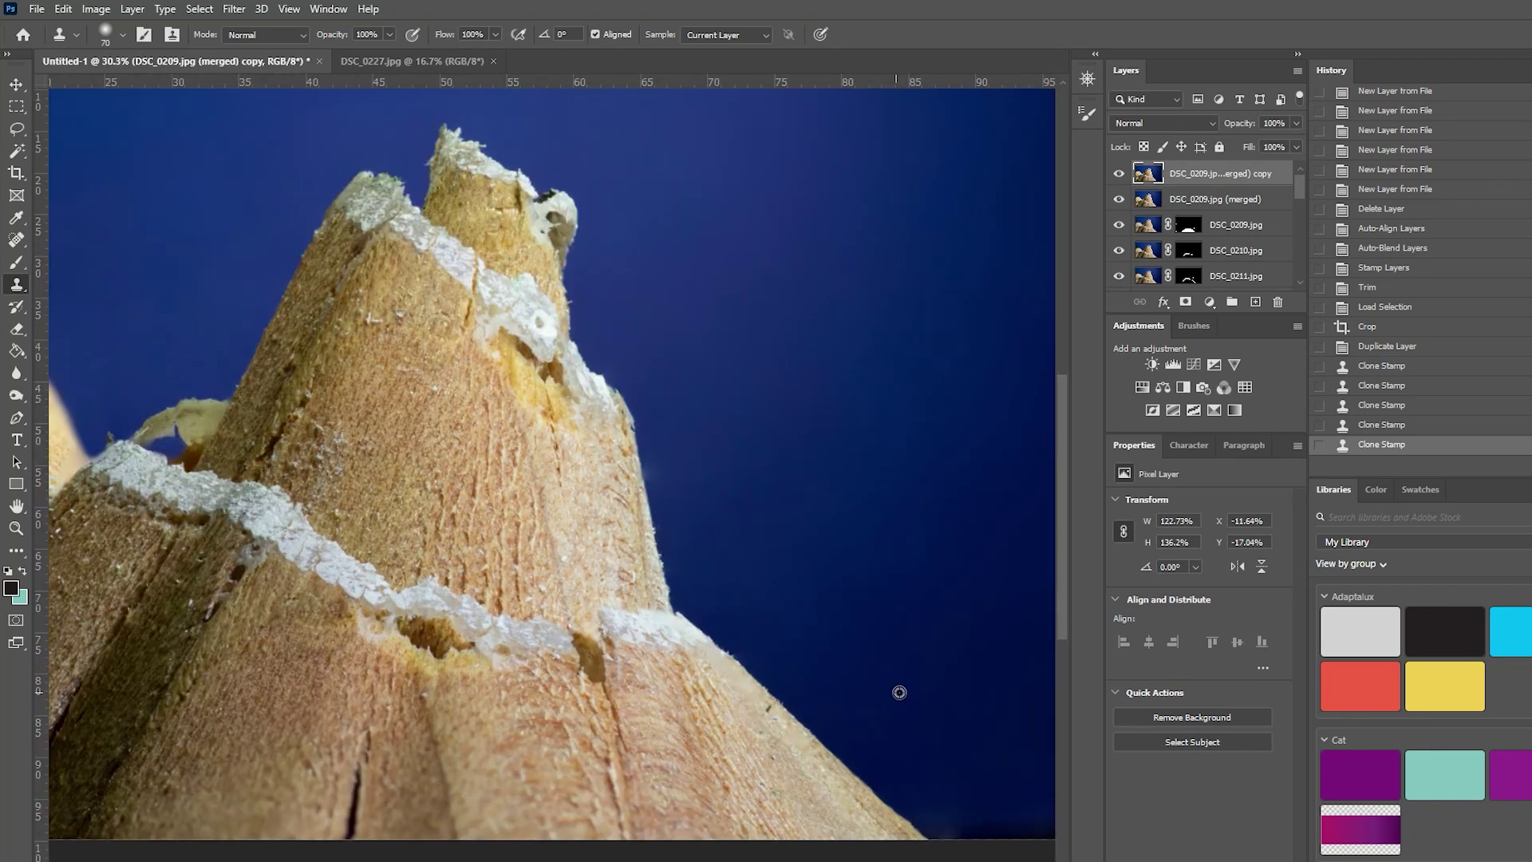
scroll(900, 691, up, 1)
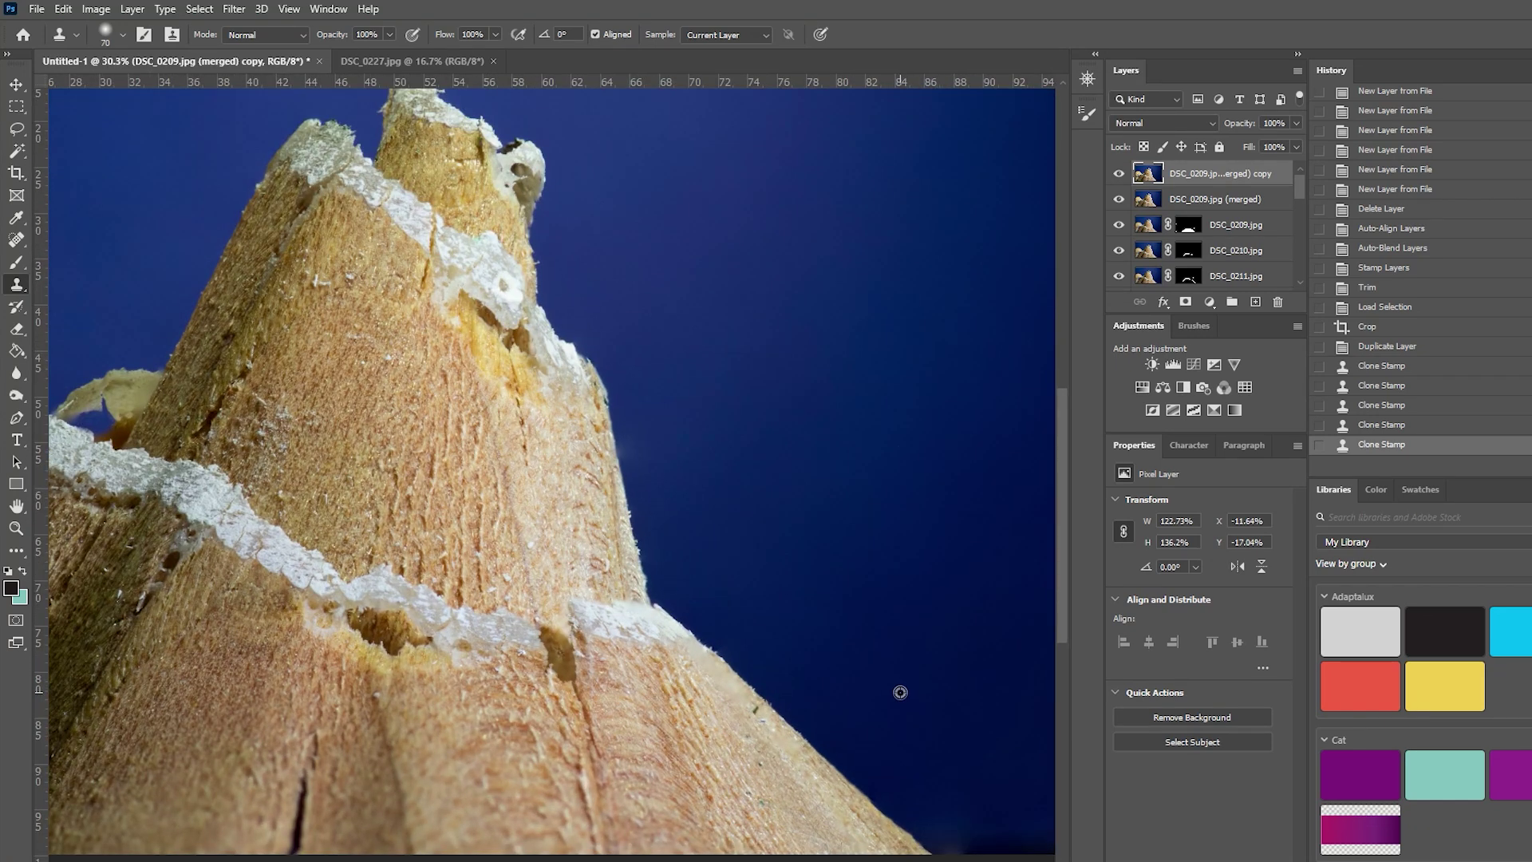
scroll(900, 692, up, 1)
scroll(909, 695, down, 3)
scroll(930, 702, right, 3)
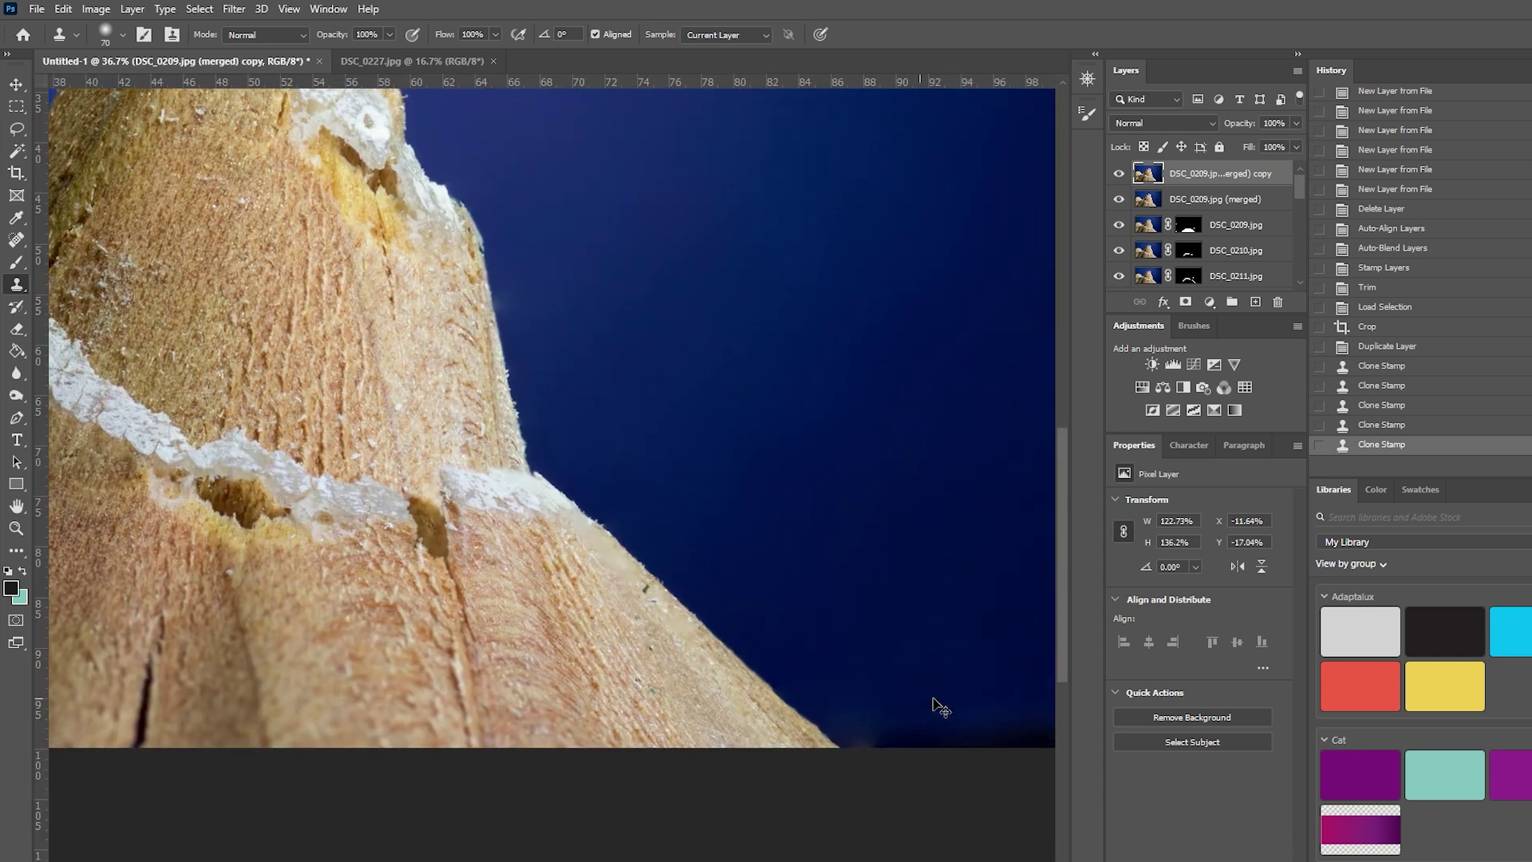
scroll(940, 706, right, 1)
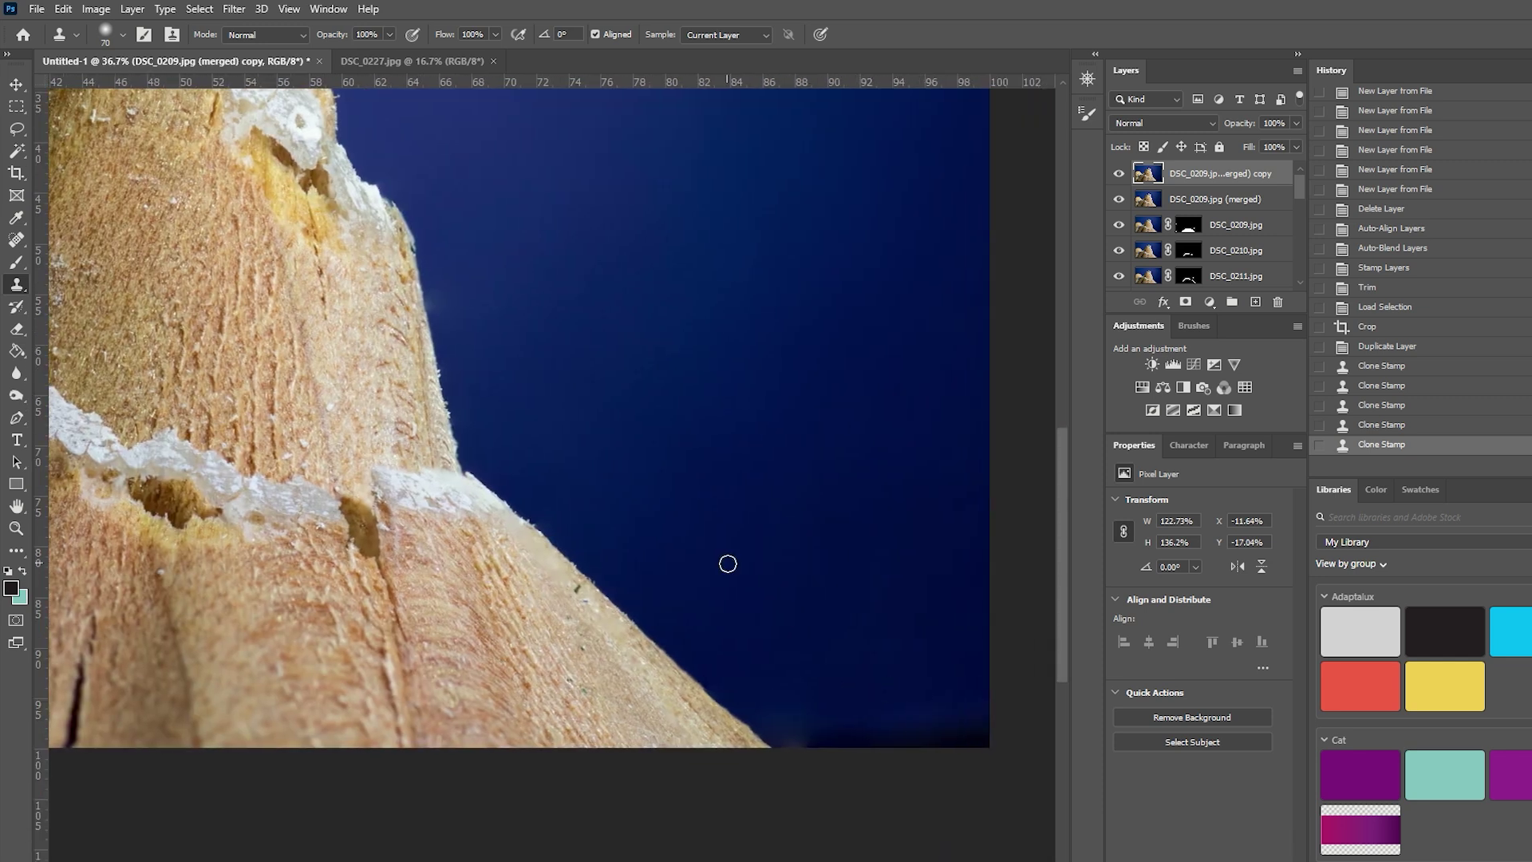
key(bracketright)
key(bracketright)
key(bracketright)
key(bracketright)
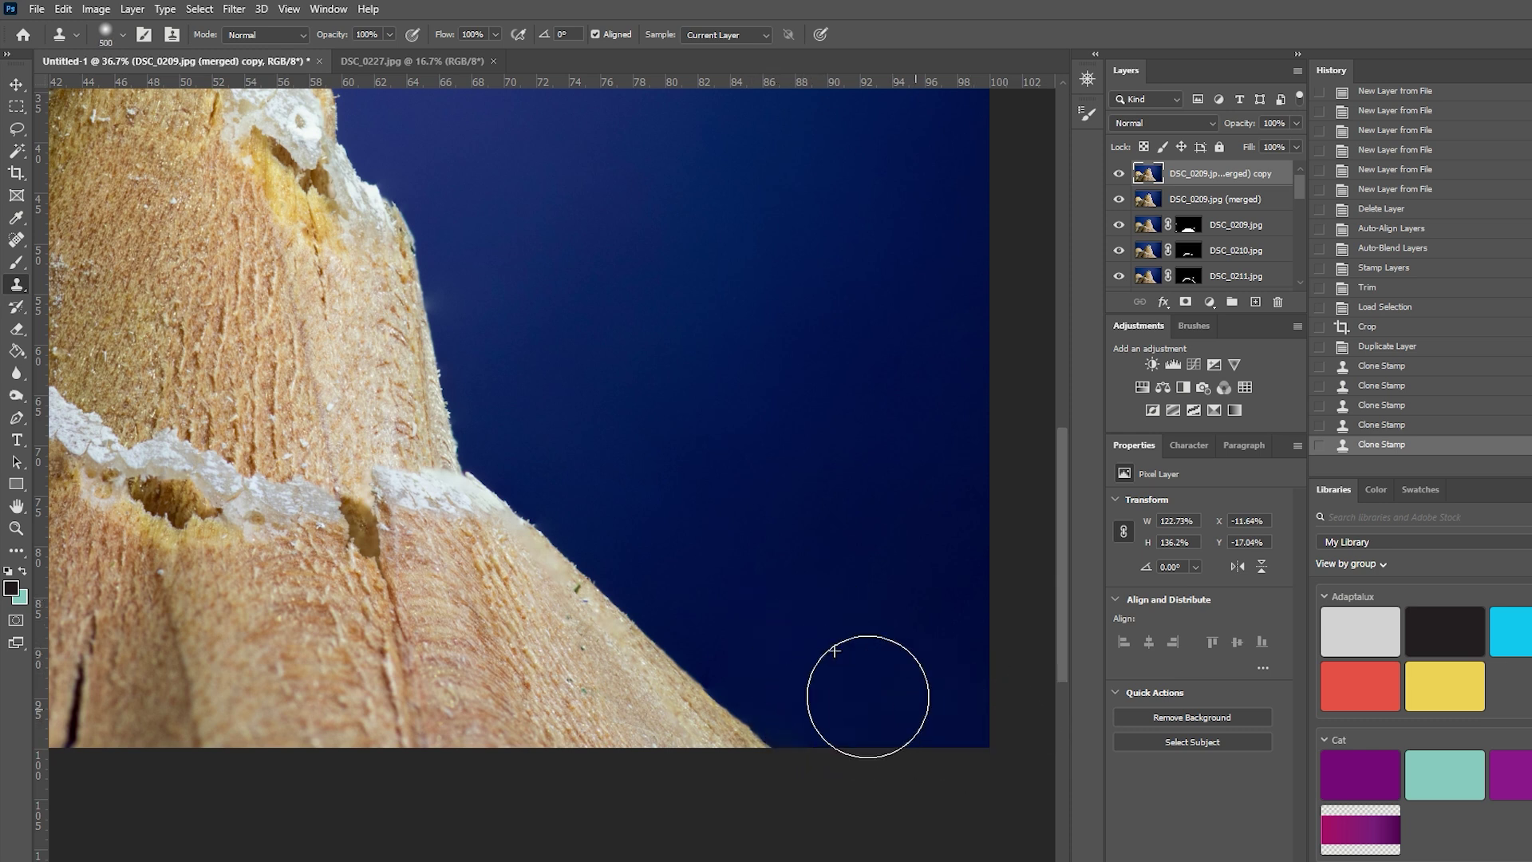
mouse_move(868, 696)
mouse_down()
mouse_move(981, 707)
mouse_move(899, 695)
mouse_move(878, 670)
mouse_up()
scroll(290, 410, down, 3)
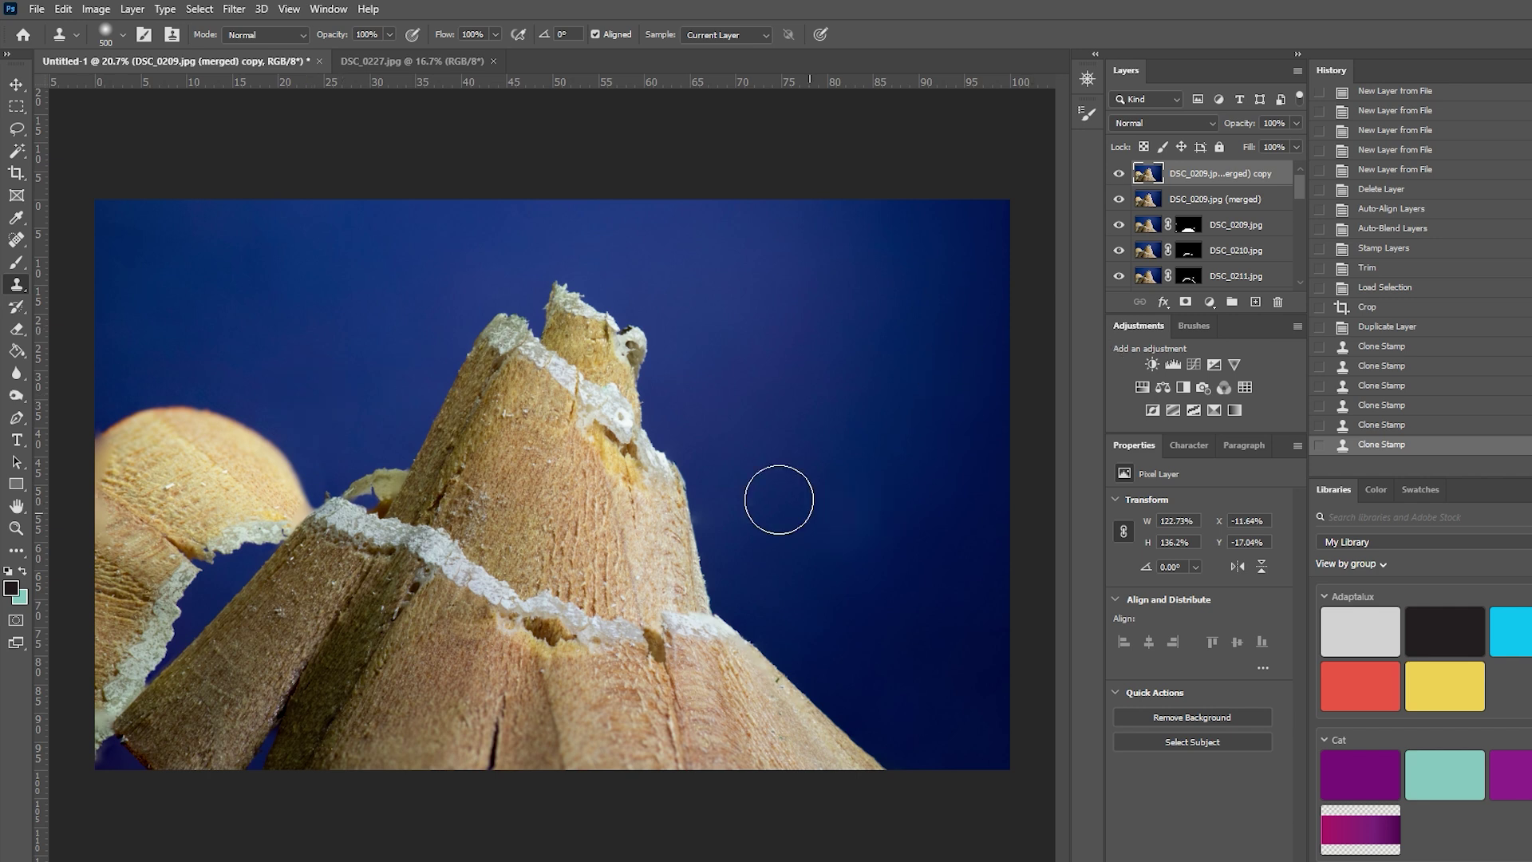
scroll(678, 515, up, 5)
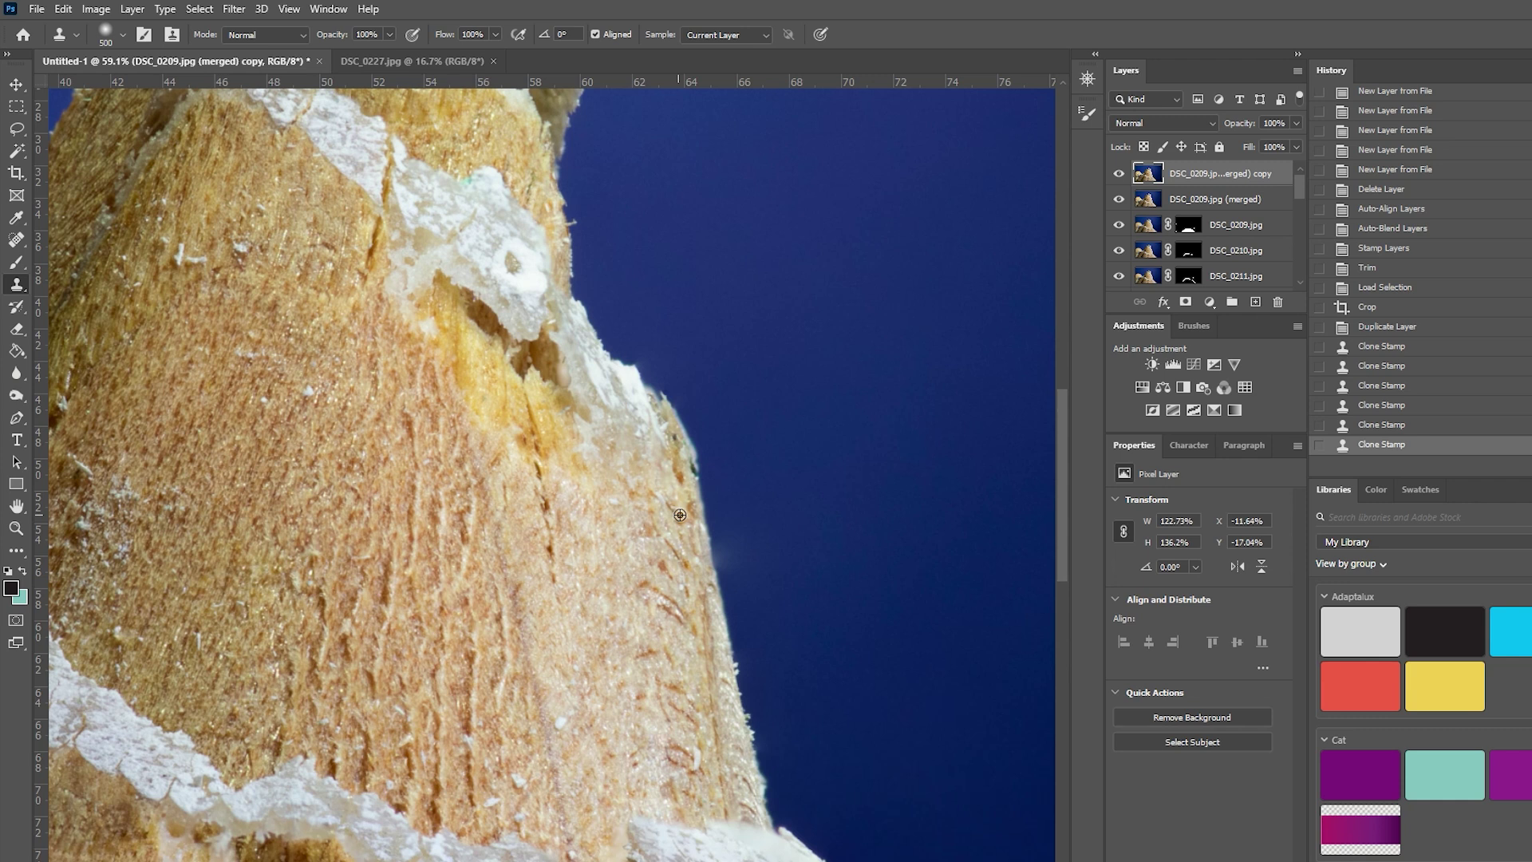
scroll(678, 514, up, 2)
scroll(678, 515, up, 3)
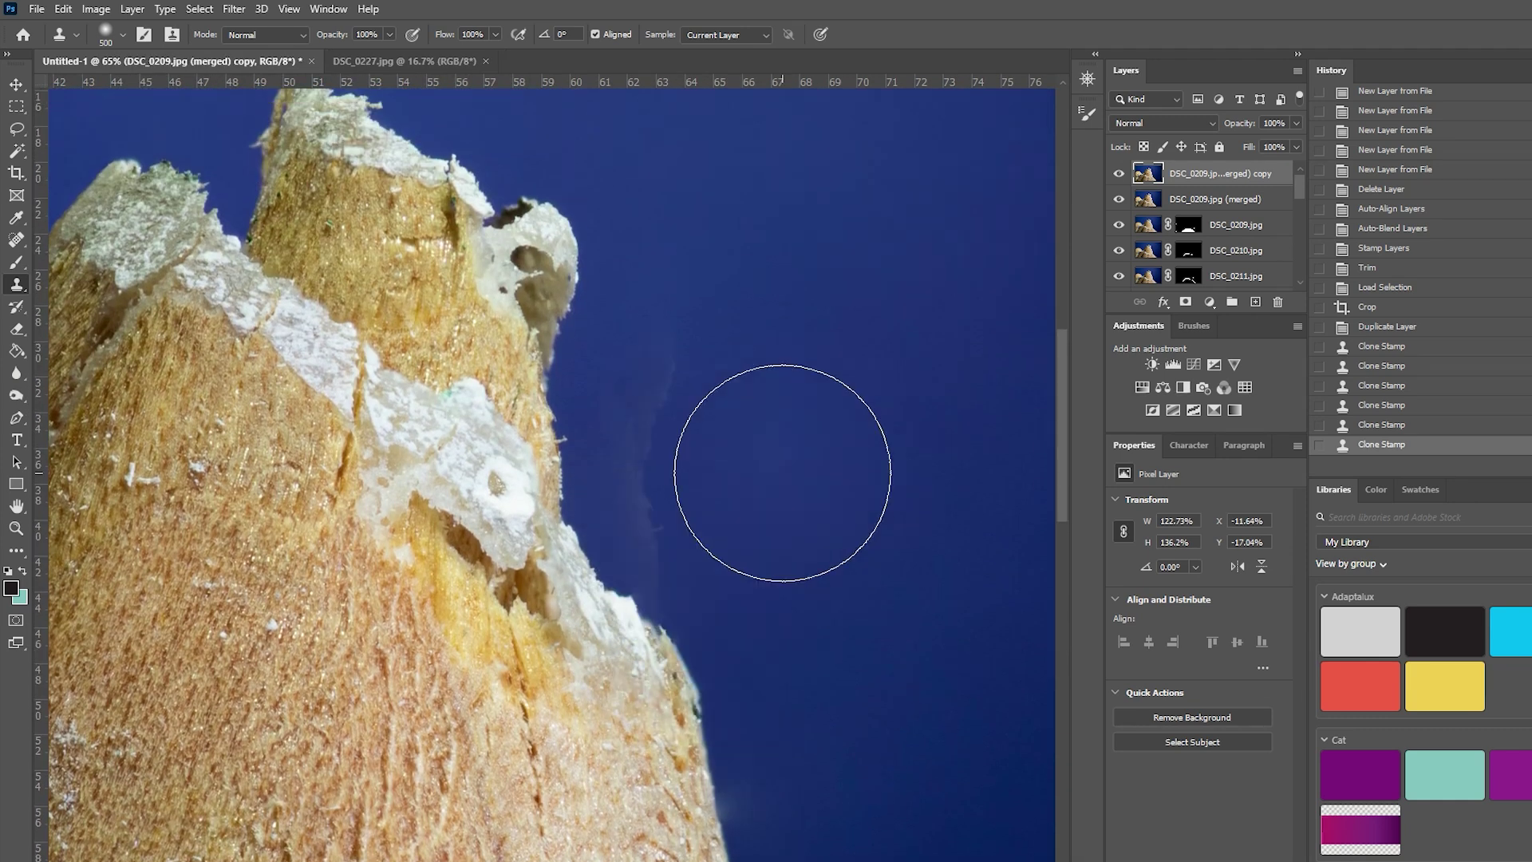
click(18, 83)
scroll(798, 455, up, 1)
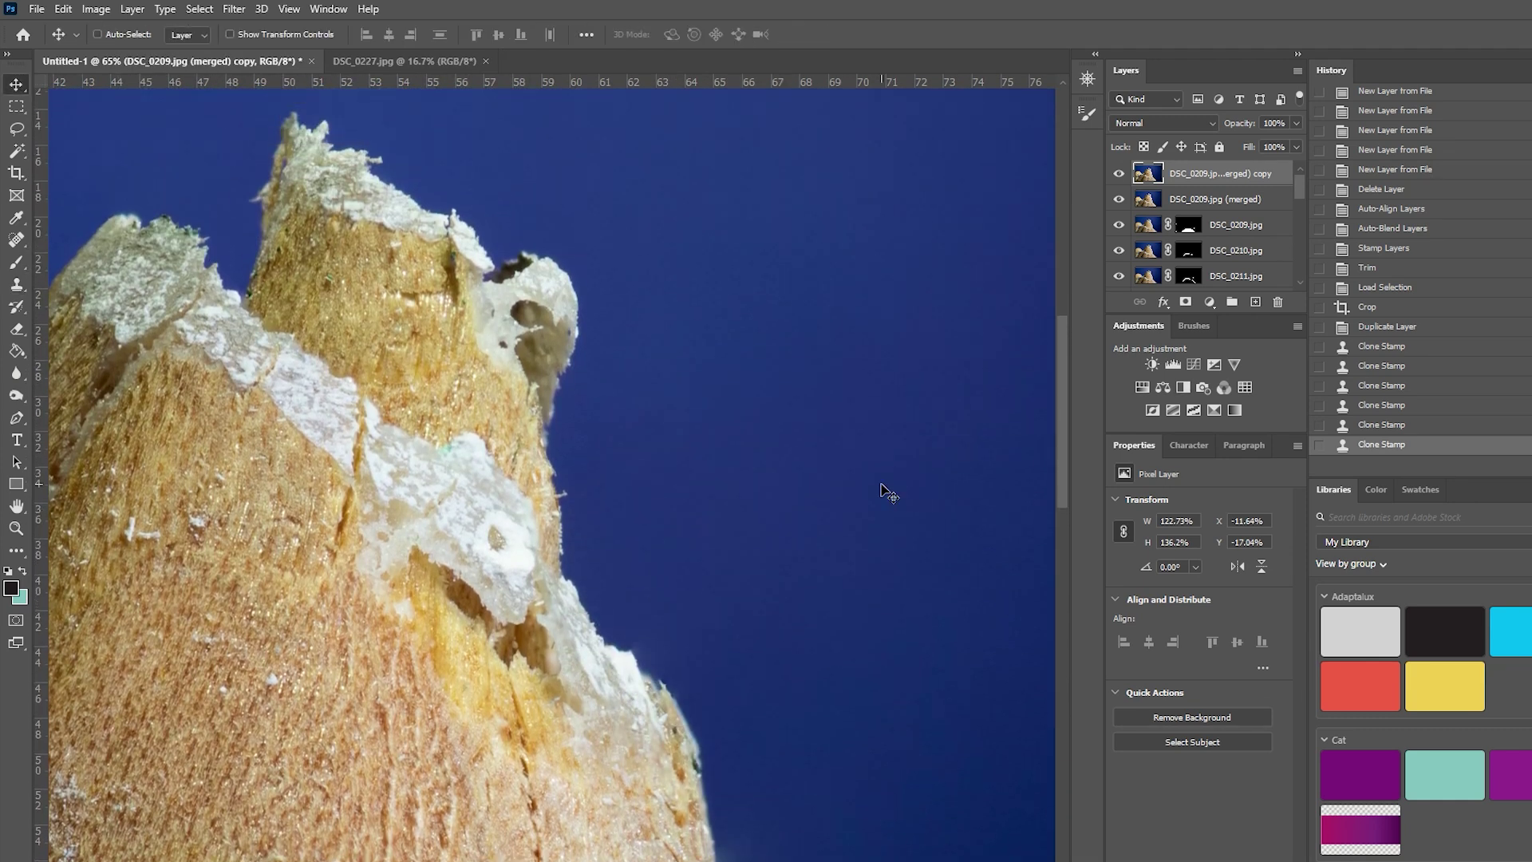
scroll(888, 493, left, 5)
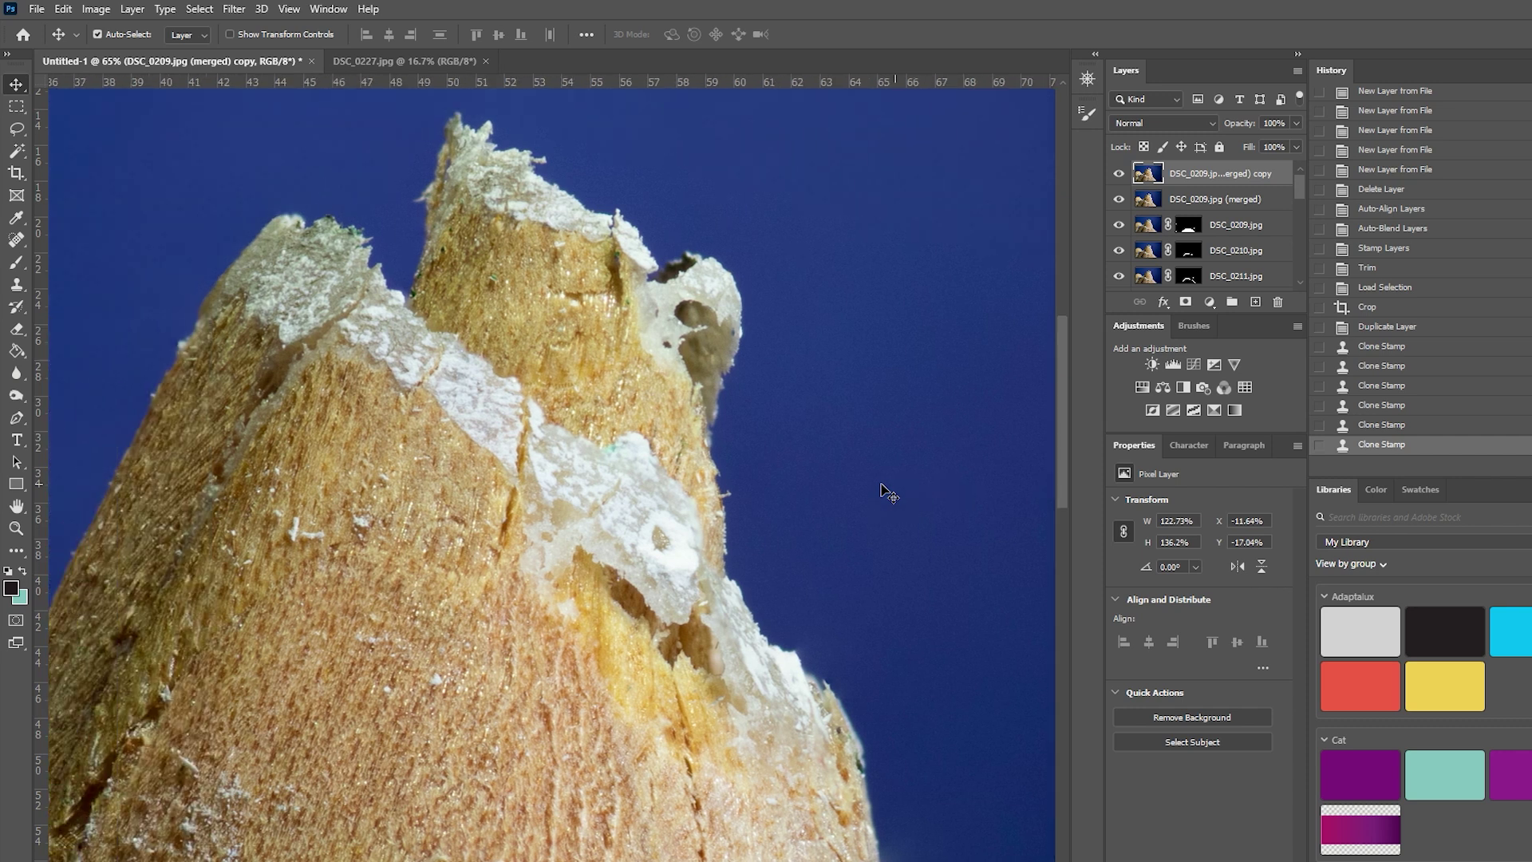
scroll(888, 493, left, 3)
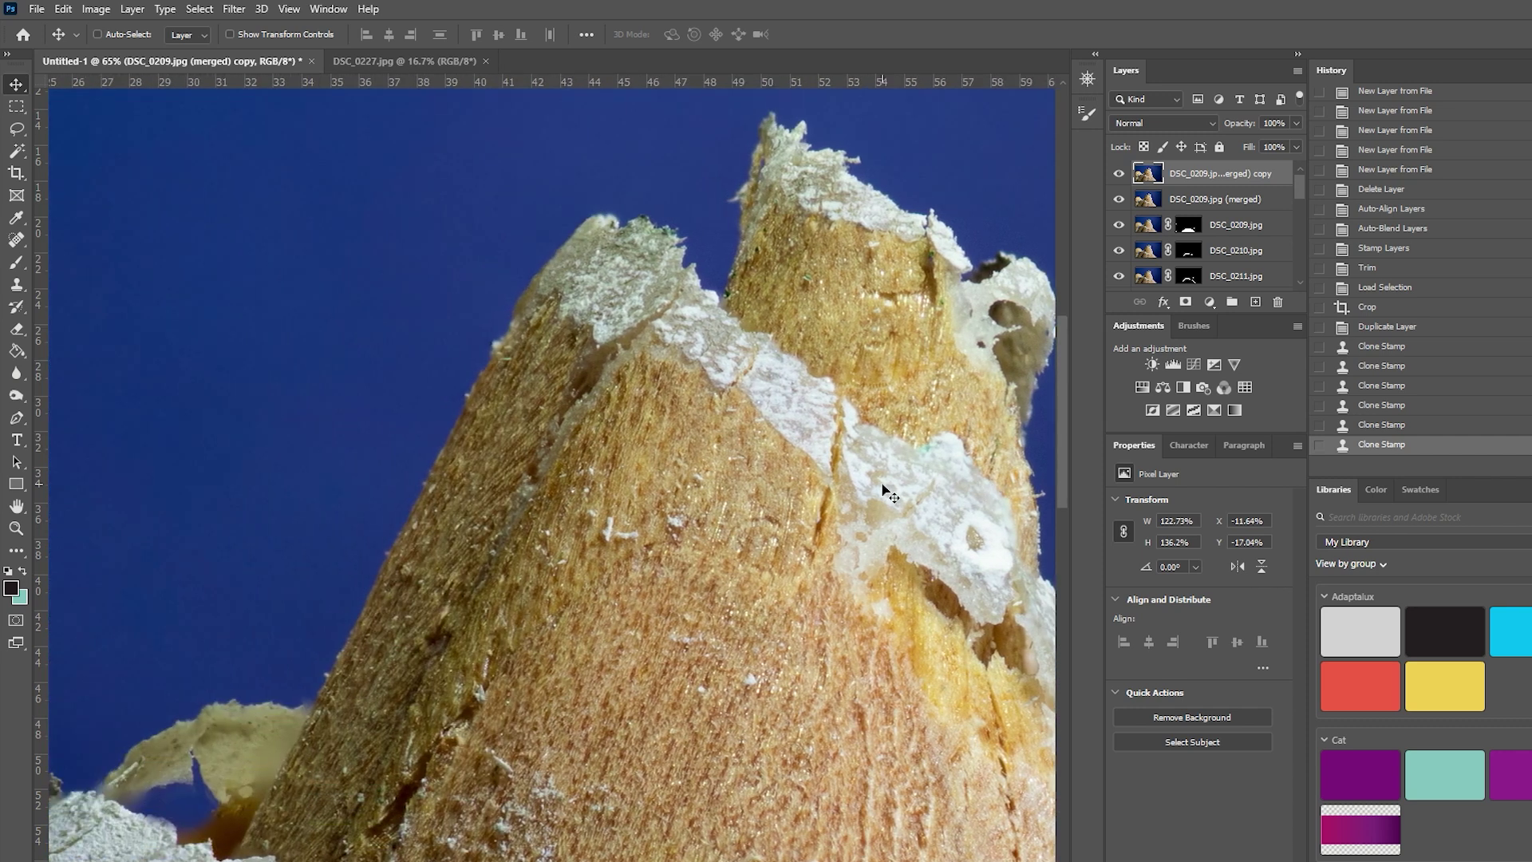
scroll(888, 494, down, 9)
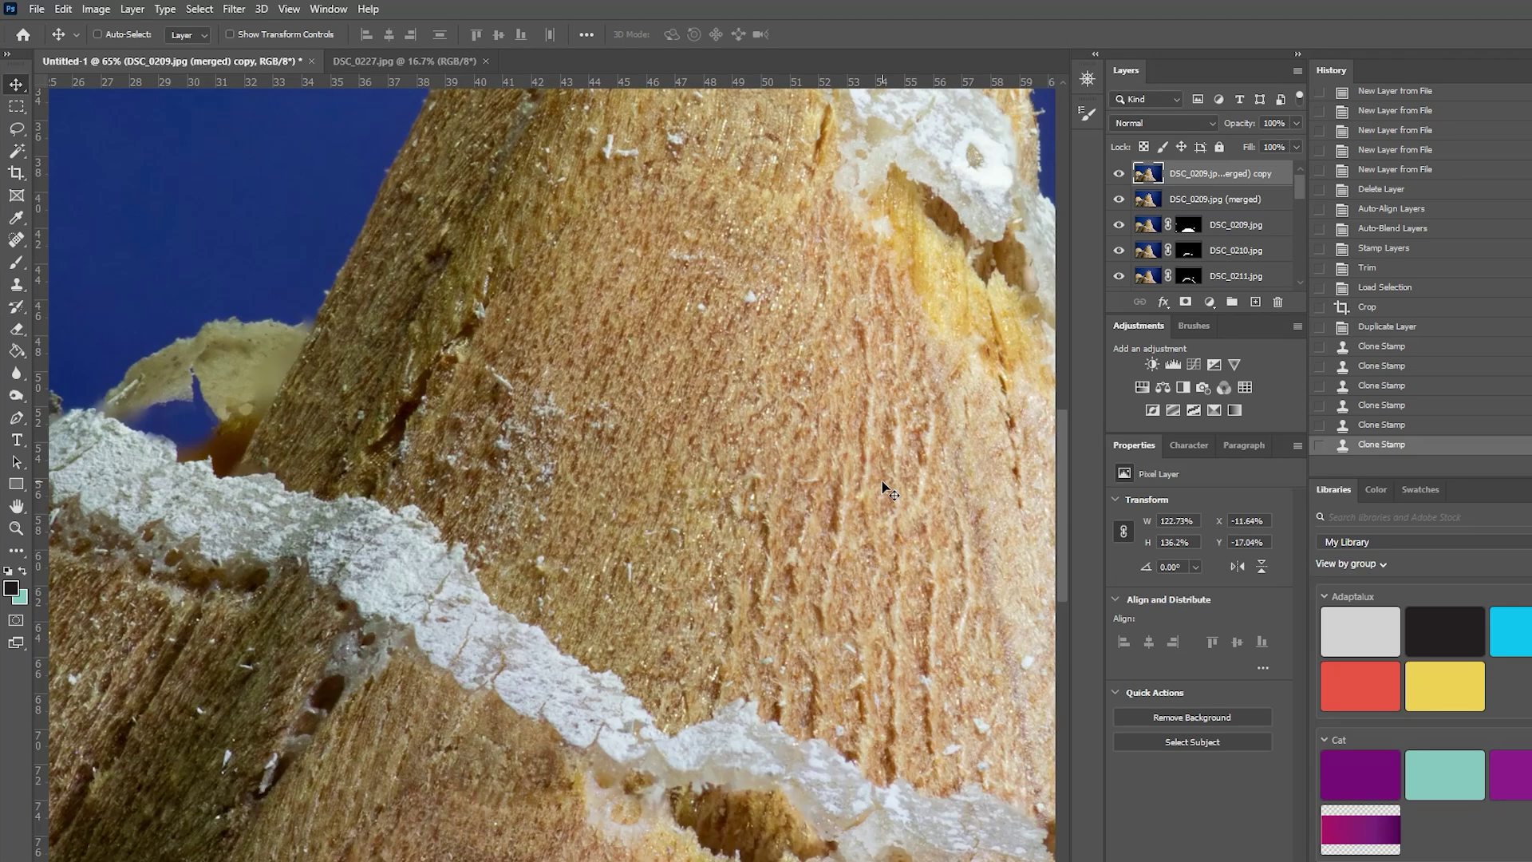
scroll(888, 494, down, 6)
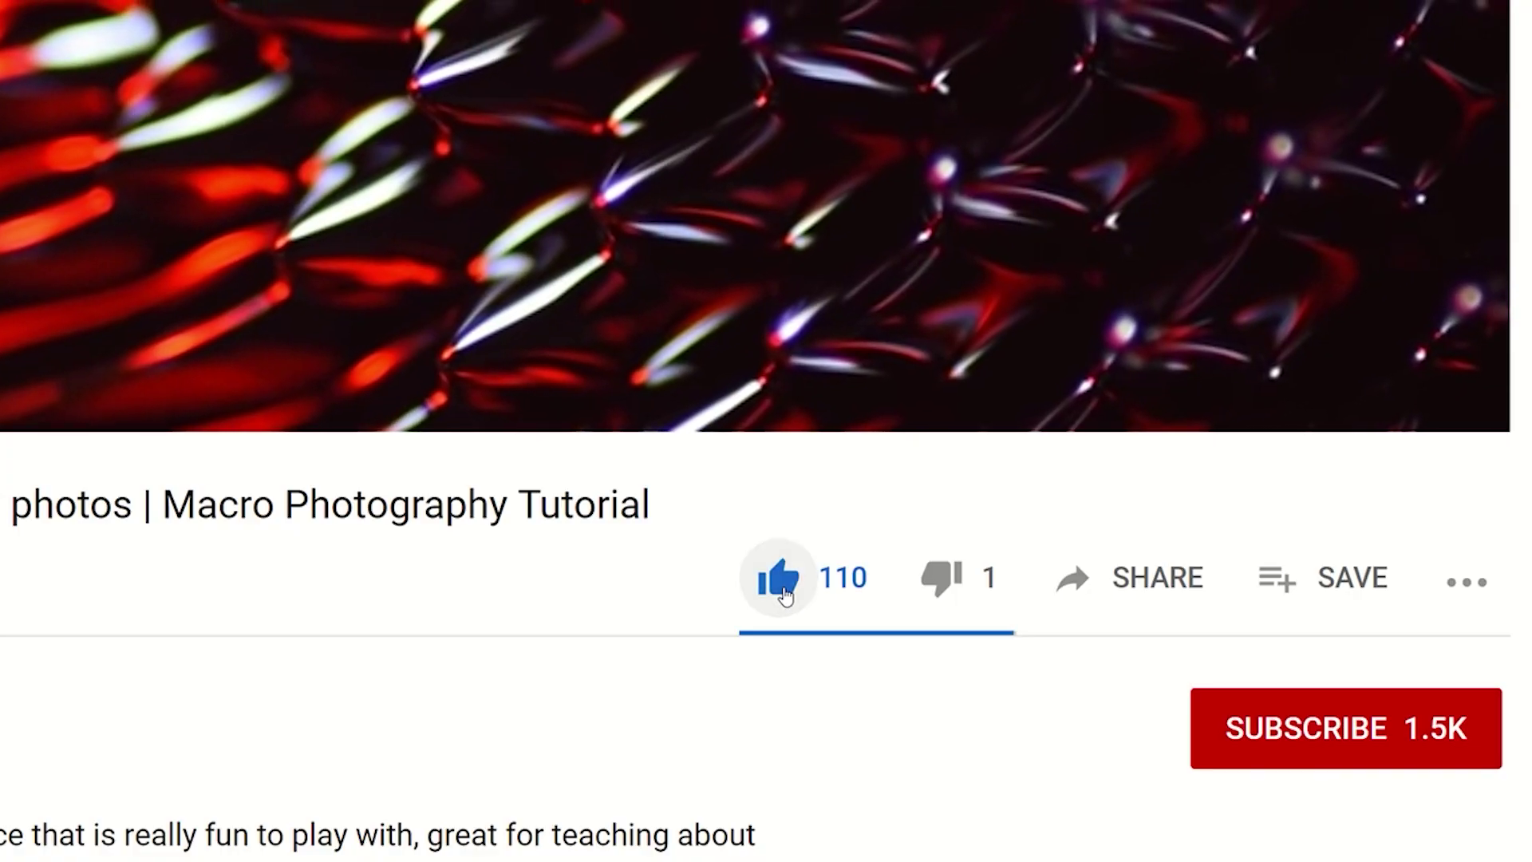
- Subscribe to the Macro Photography Tutorial channel and enable upload notifications
click(1229, 727)
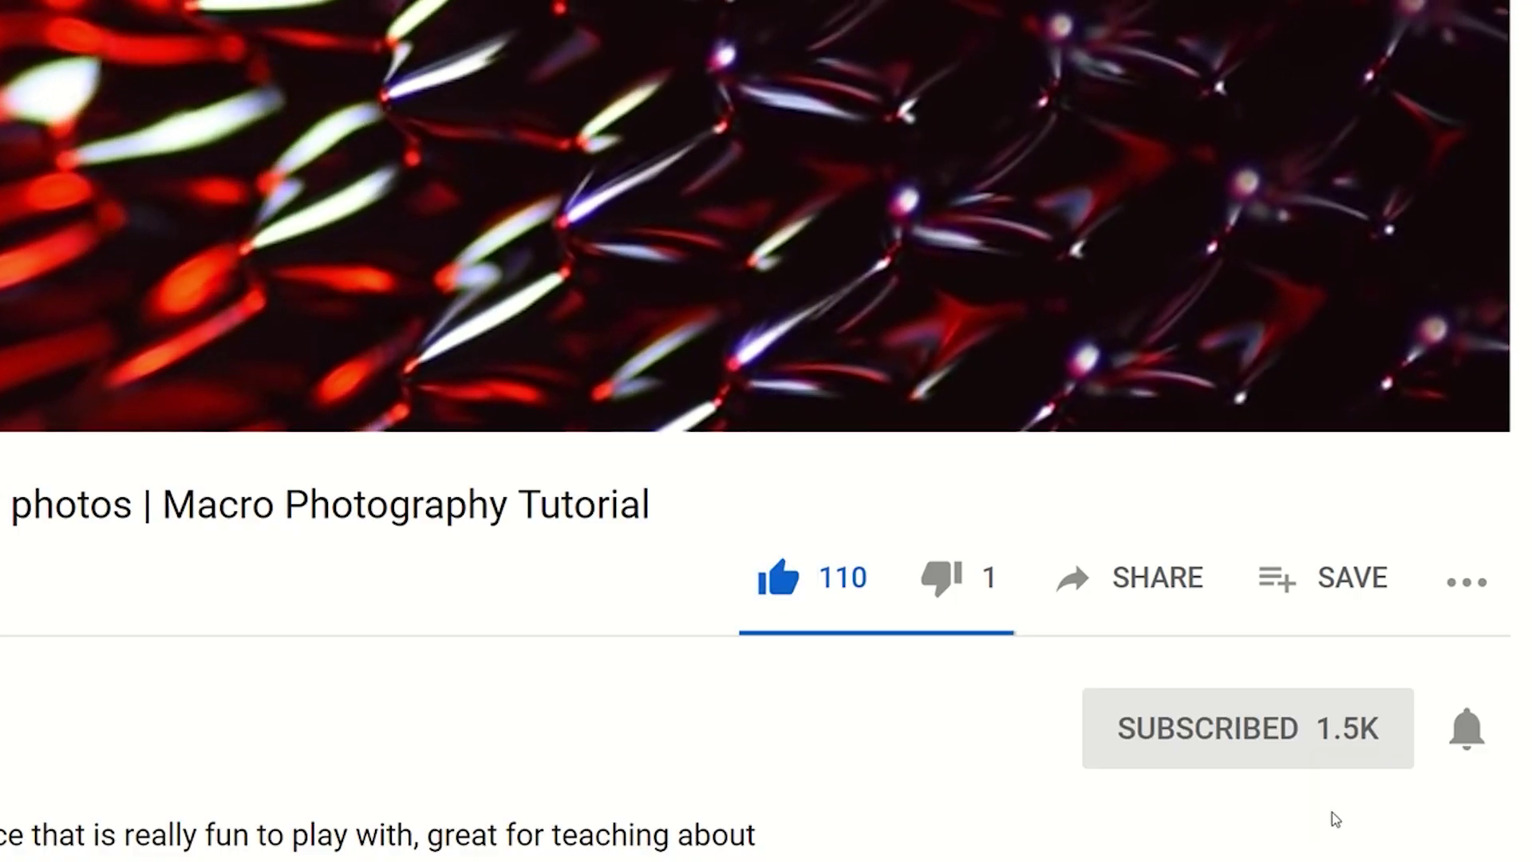
click(1452, 722)
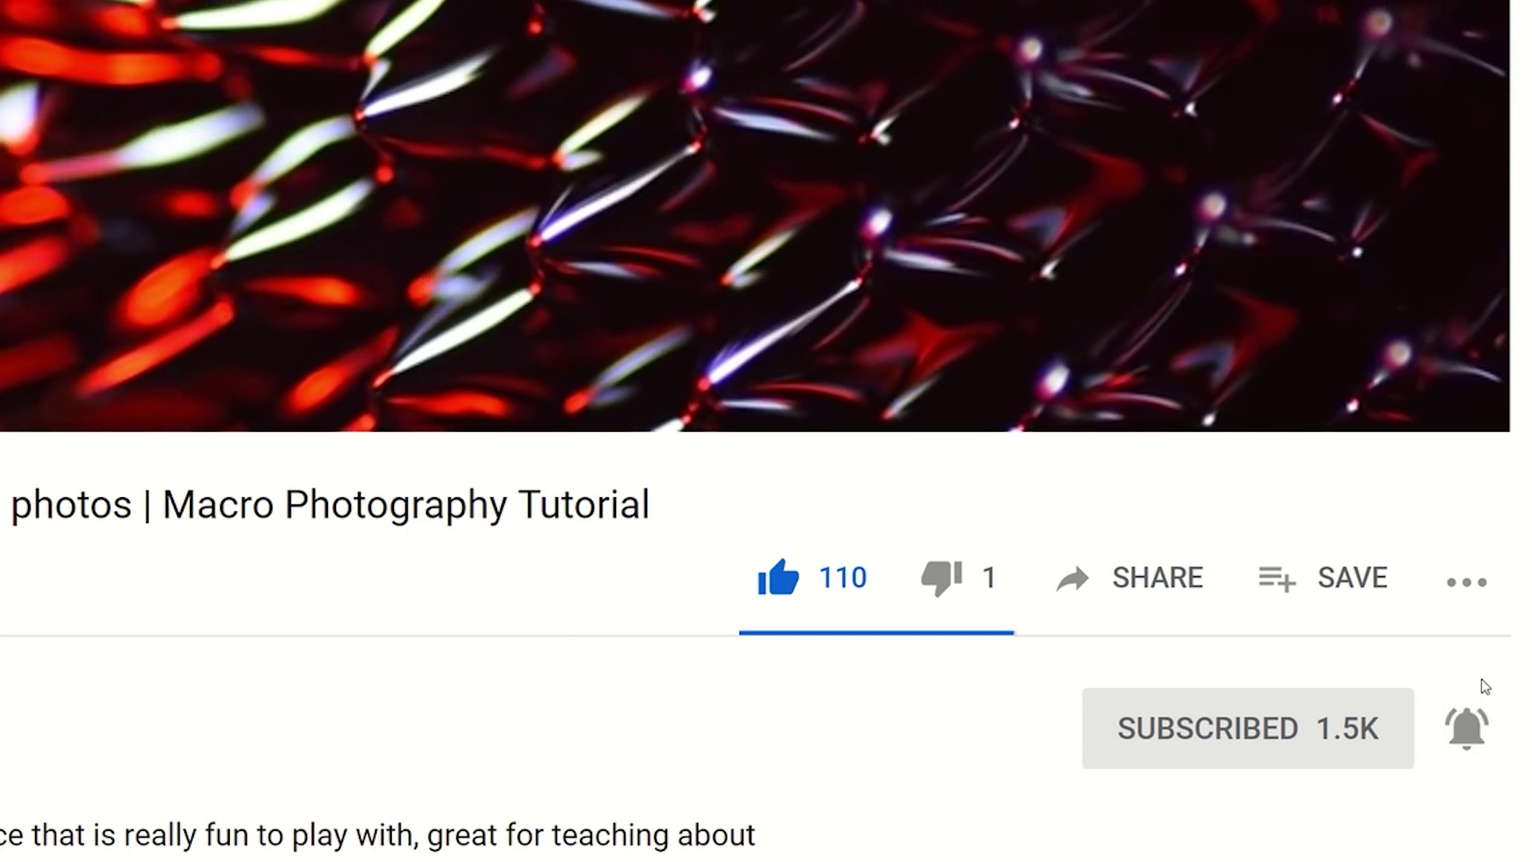